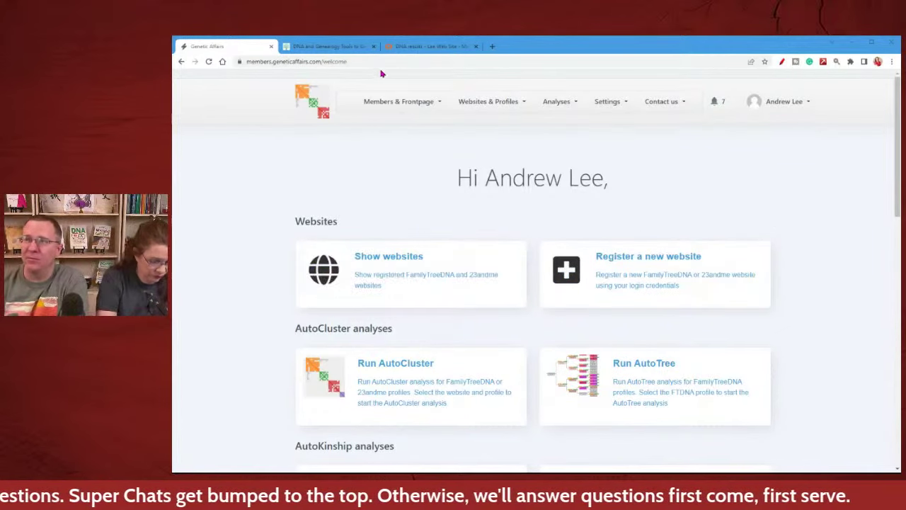
# Load the geneticaffairs.com public home page from the address bar
pyautogui.click(359, 62)
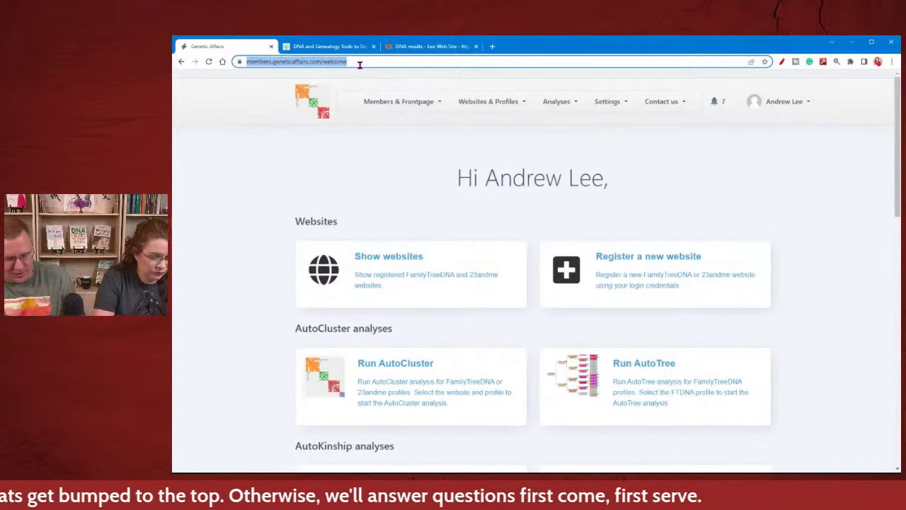
pyautogui.write('genetic.')
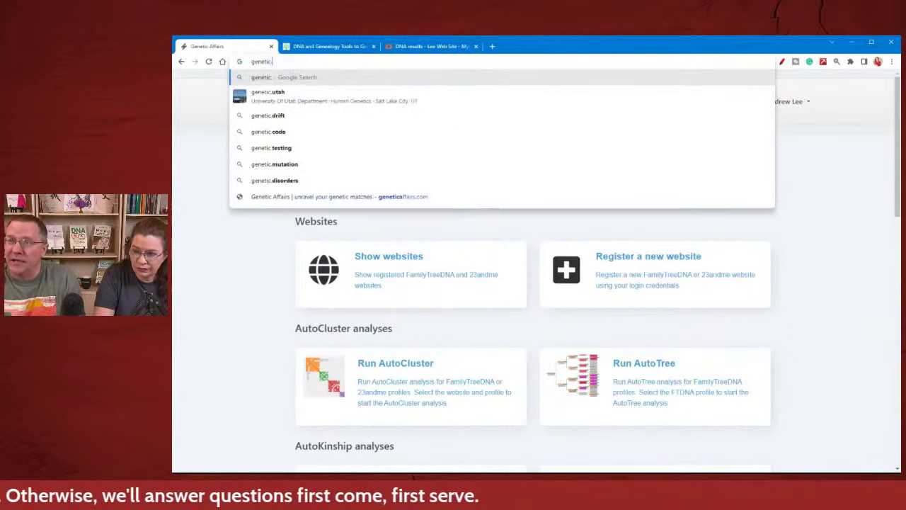
pyautogui.press('BackSpace')
pyautogui.write('affairs')
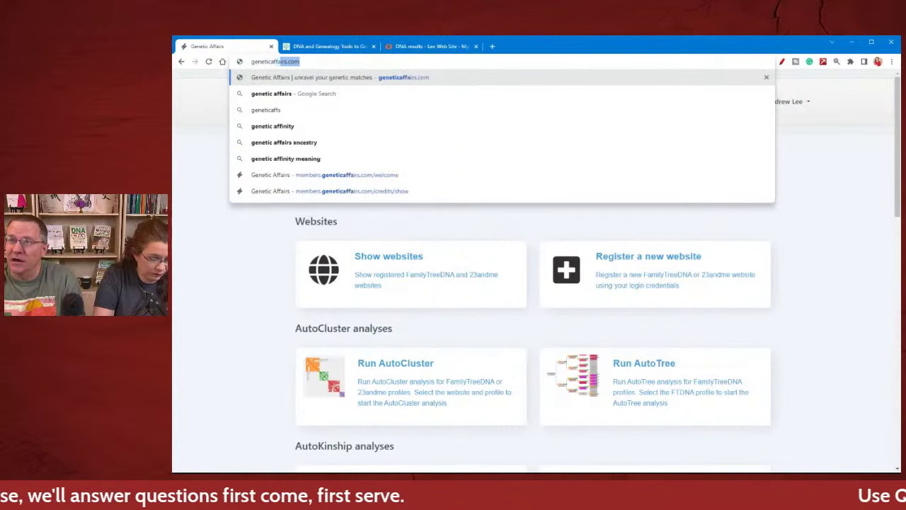
pyautogui.write('.com')
pyautogui.press('Return')
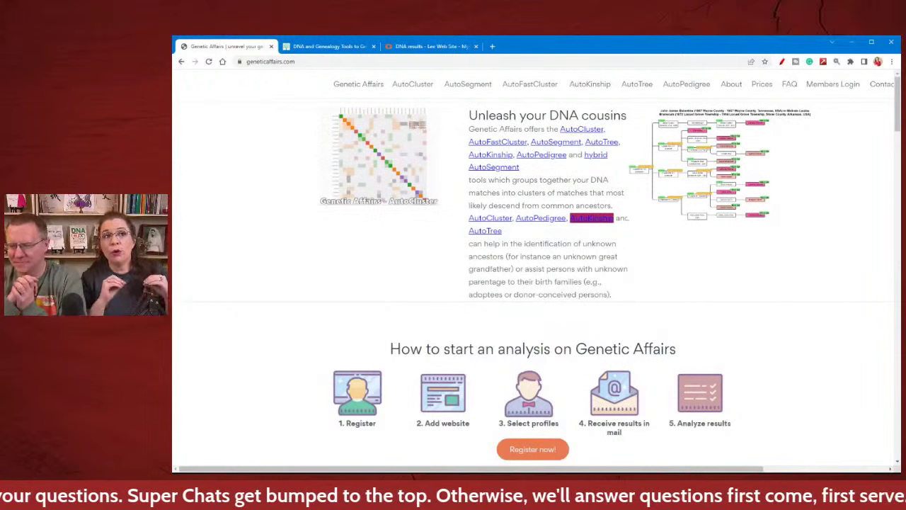
# Clear the AutoKinship link highlight and return to the members dashboard via Members Login
pyautogui.click(455, 434)
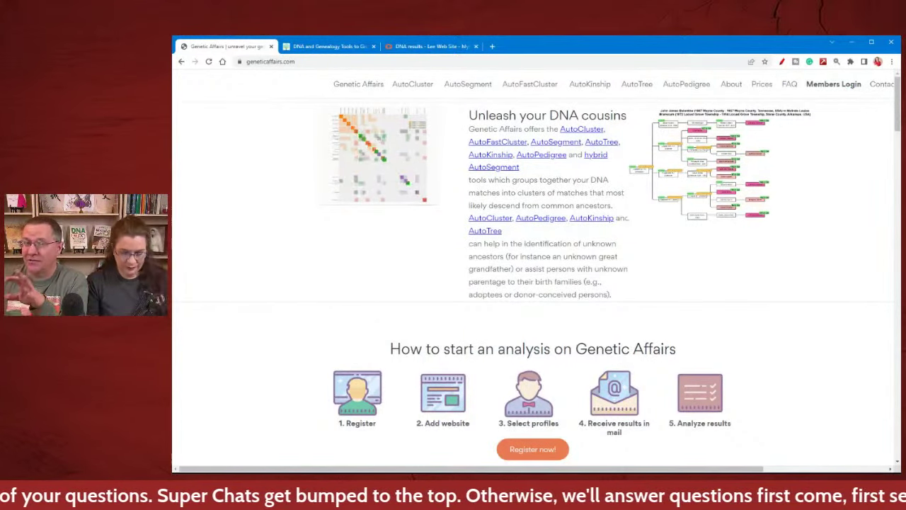
pyautogui.click(846, 86)
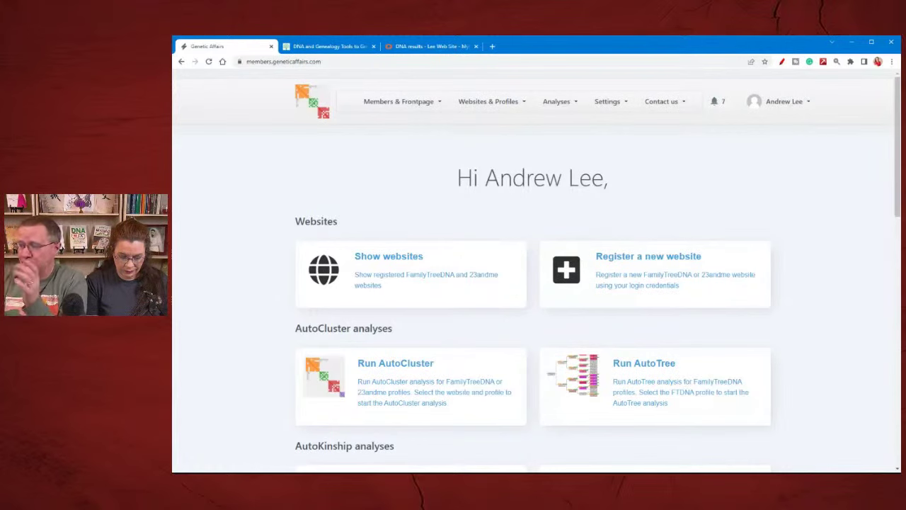
# Scroll the members dashboard down to the AutoCluster, AutoKinship and AutoSegment analysis cards
pyautogui.scroll(-1, 724, 200)
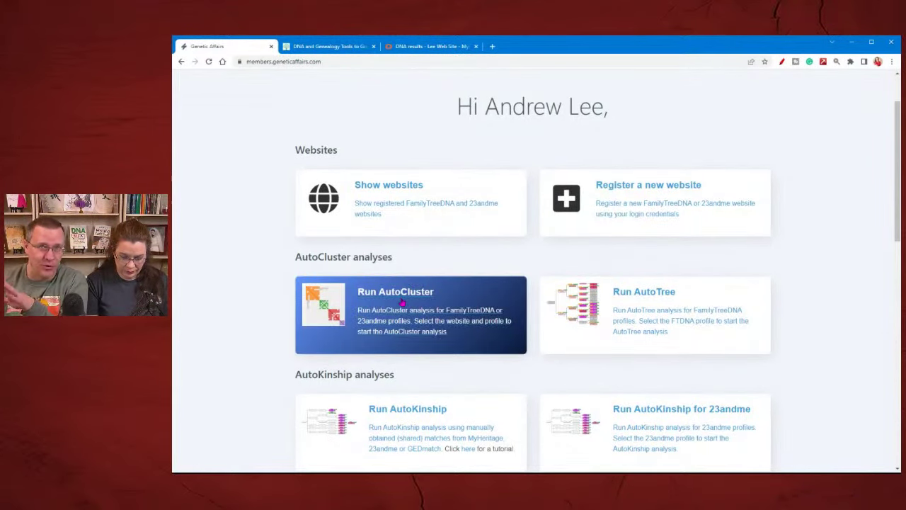
pyautogui.scroll(-1, 794, 288)
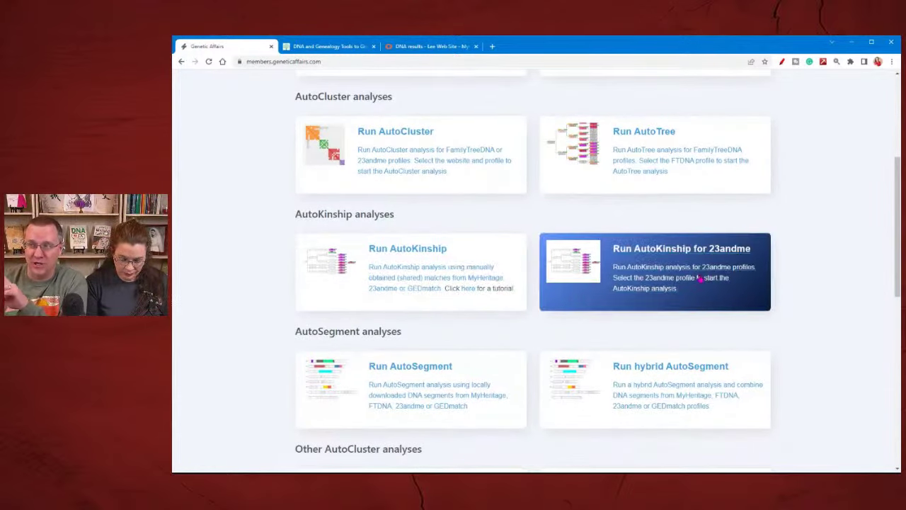
pyautogui.scroll(-2, 801, 301)
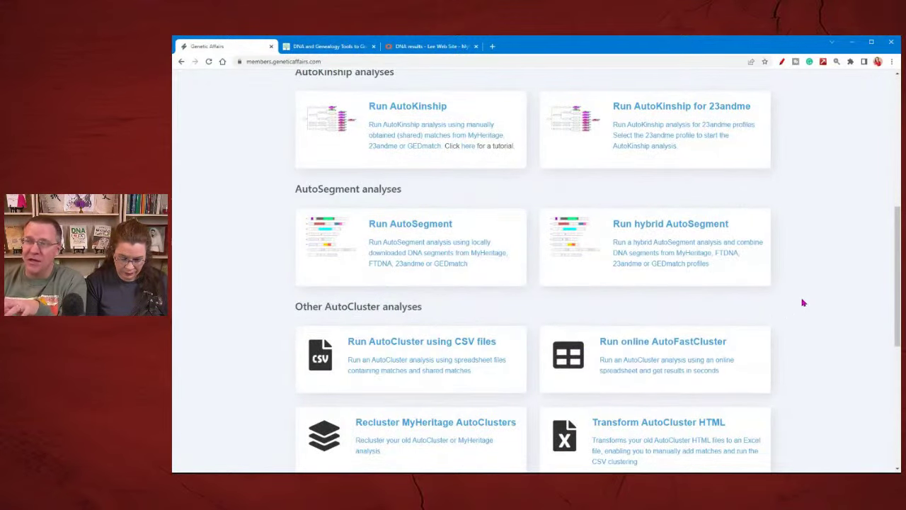
pyautogui.scroll(3, 813, 290)
pyautogui.scroll(-1, 815, 291)
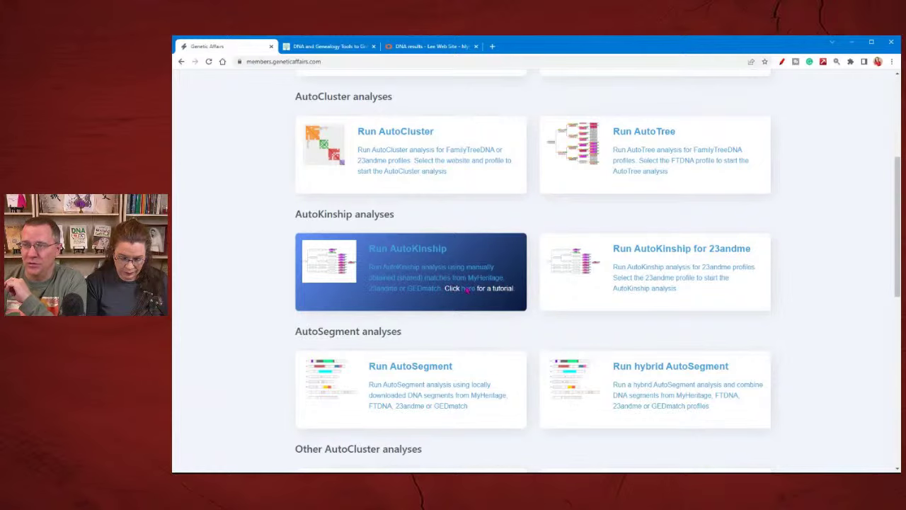
# Open the AutoKinship tutorial PDF from the Run AutoKinship card and zoom in twice
pyautogui.click(466, 297)
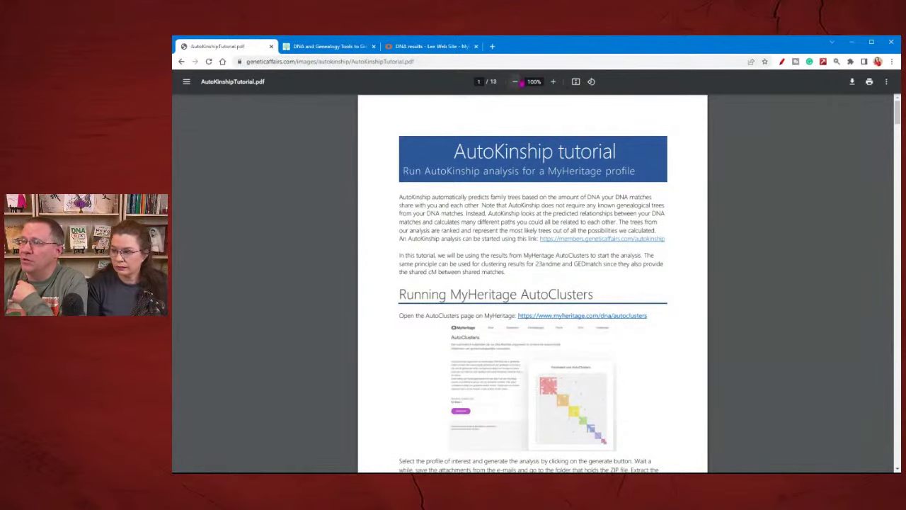
pyautogui.click(553, 81)
pyautogui.click(553, 82)
pyautogui.click(552, 82)
pyautogui.click(553, 81)
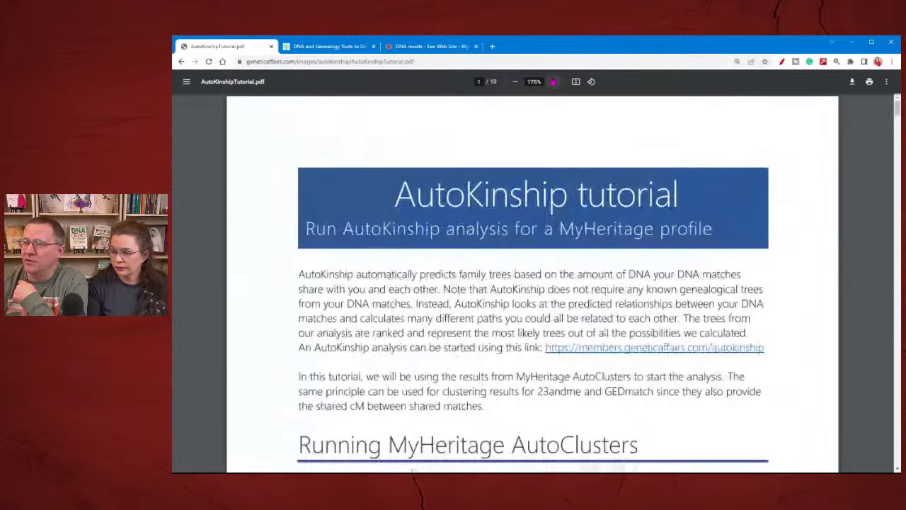
# Read through the tutorial to the section on transforming the AutoCluster HTML report to Excel
pyautogui.scroll(-2, 766, 306)
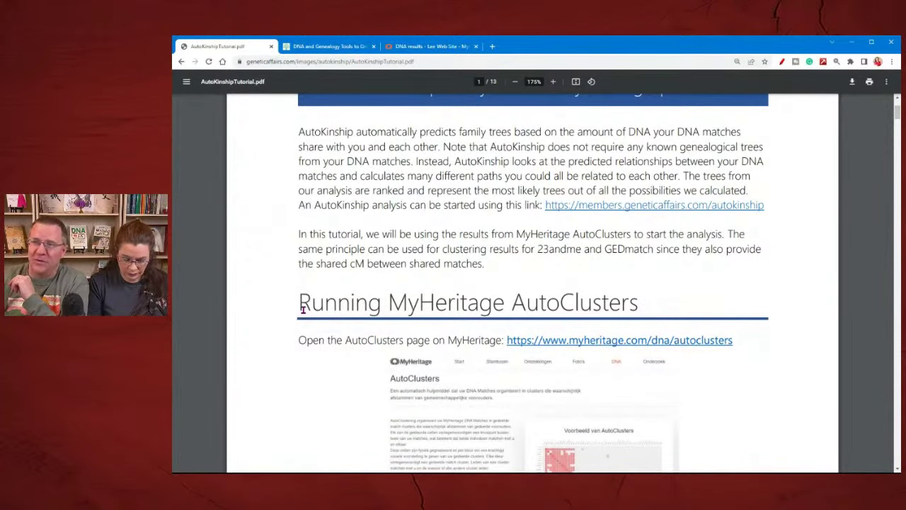
pyautogui.scroll(-3, 759, 364)
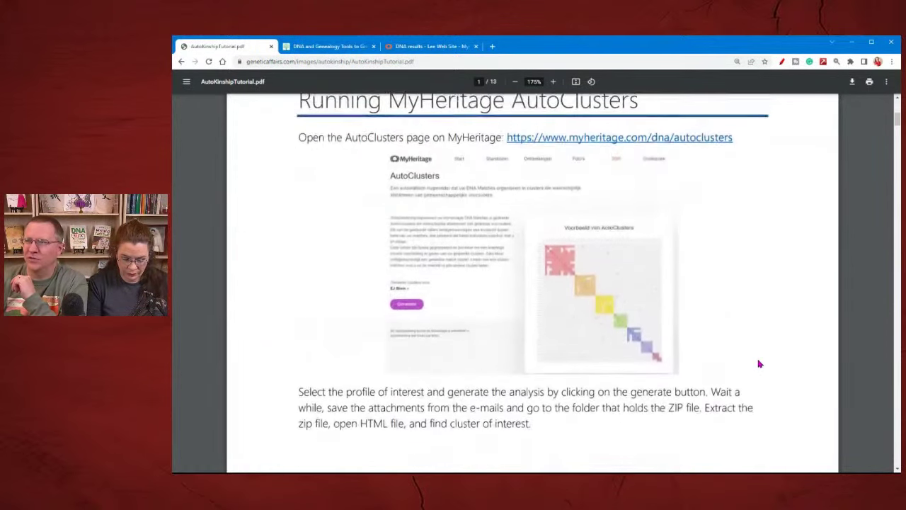
pyautogui.scroll(5, 759, 364)
pyautogui.scroll(-6, 758, 364)
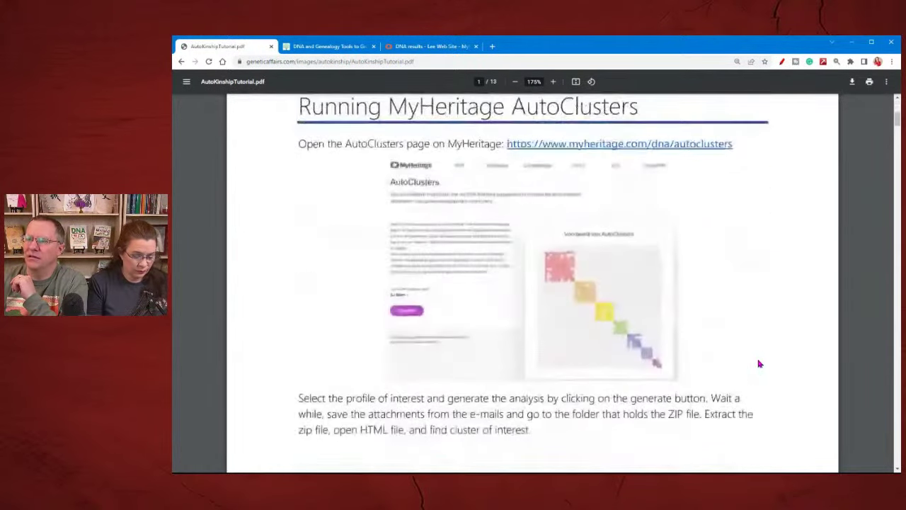
pyautogui.scroll(-8, 758, 363)
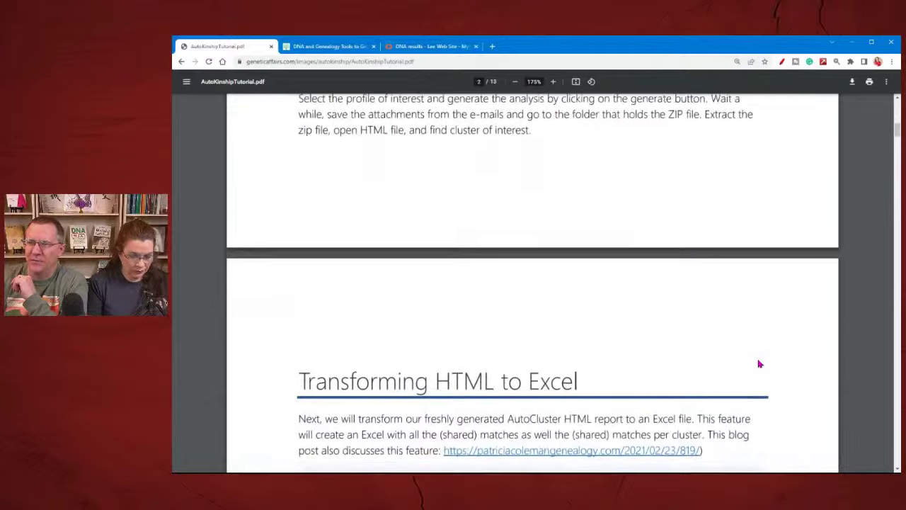
pyautogui.scroll(-3, 758, 364)
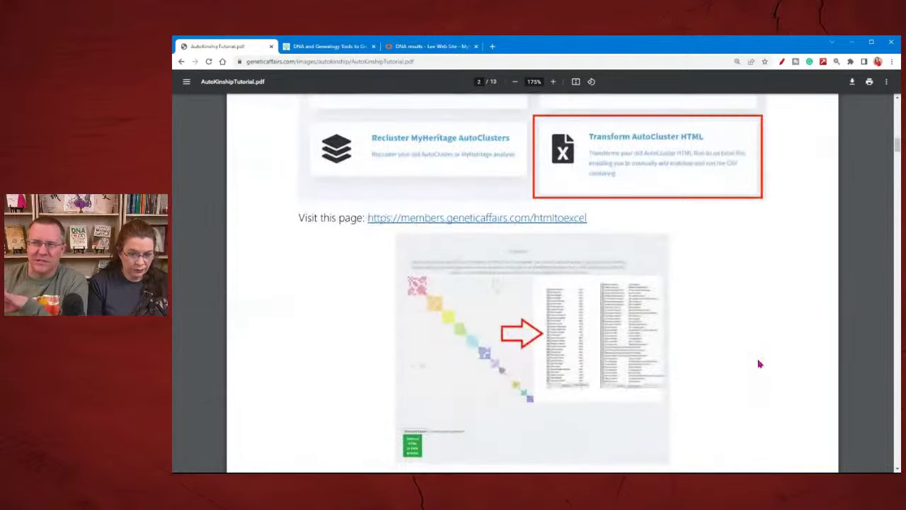
pyautogui.scroll(-4, 758, 364)
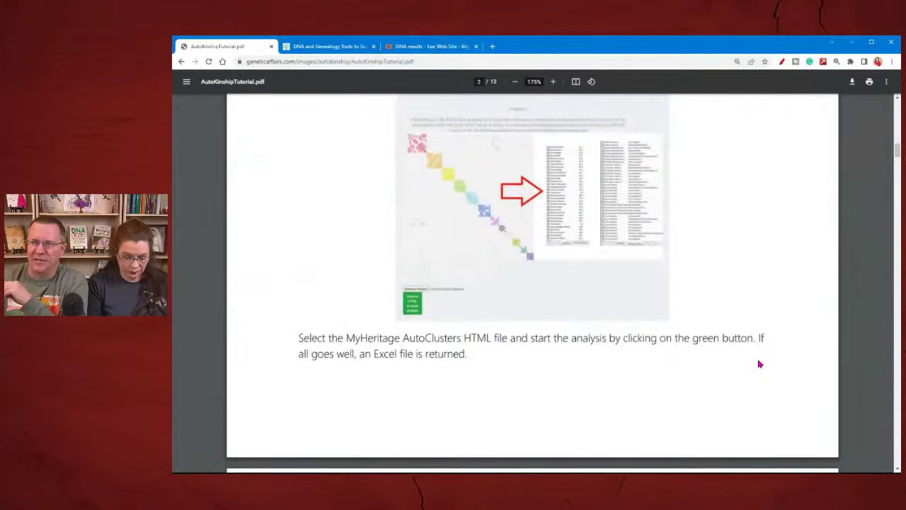
pyautogui.scroll(-6, 683, 371)
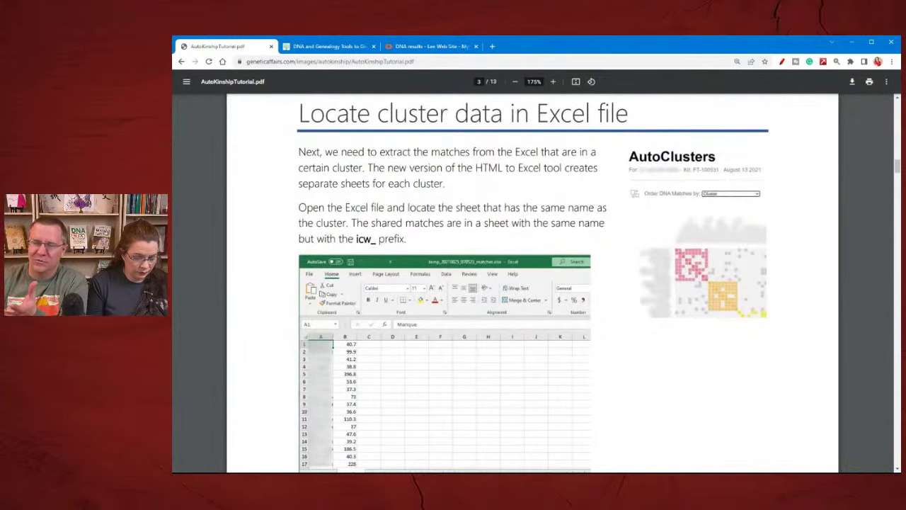
# Scroll further through the AutoKinship tutorial PDF's middle pages
pyautogui.scroll(-10, 685, 371)
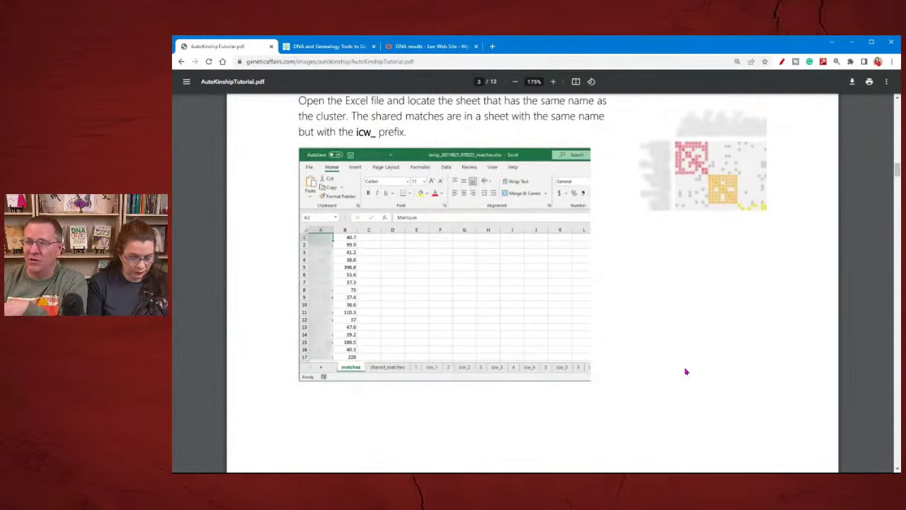
pyautogui.scroll(-7, 685, 370)
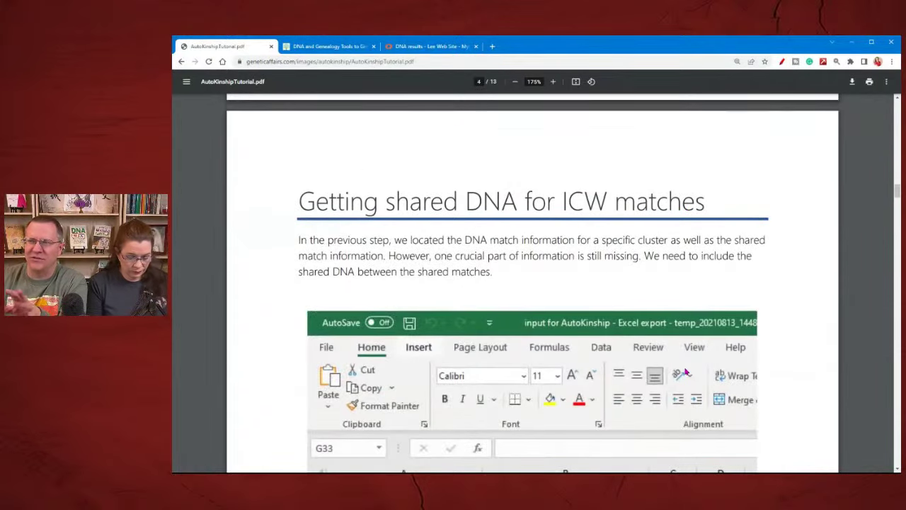
pyautogui.scroll(-15, 685, 371)
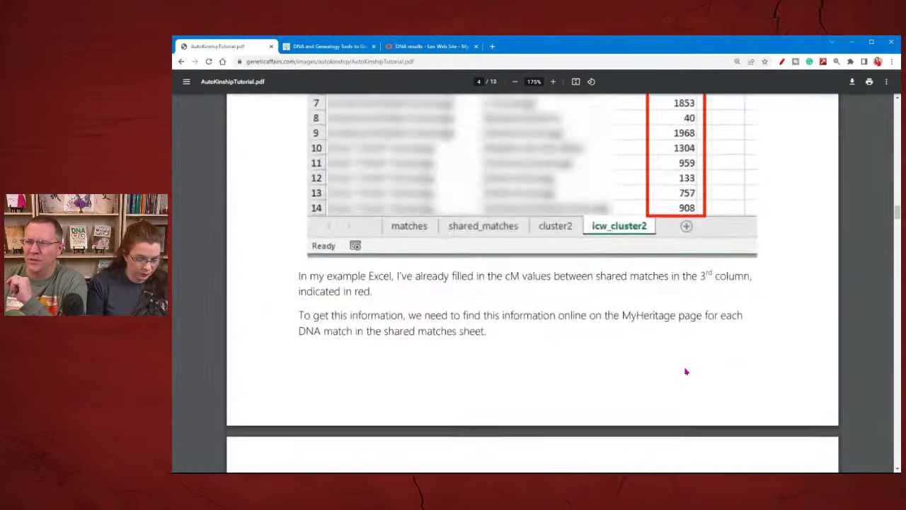
pyautogui.scroll(-15, 685, 370)
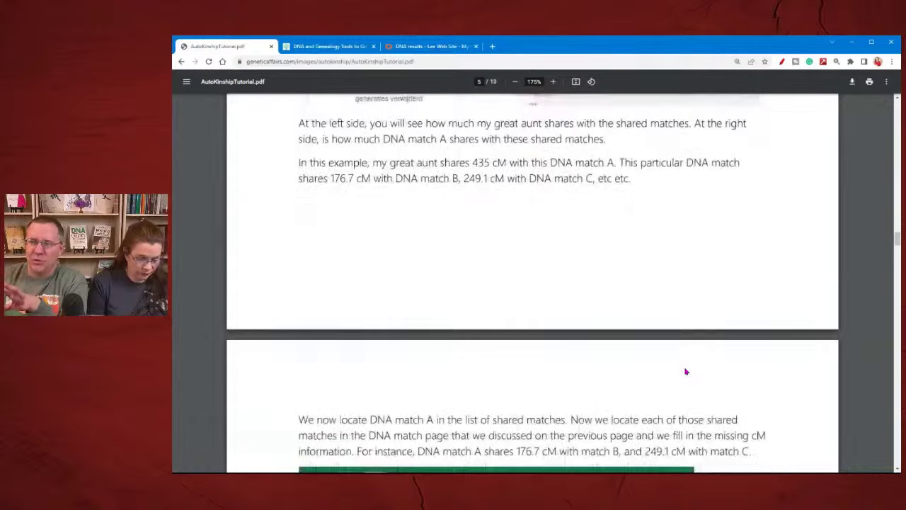
pyautogui.scroll(-20, 686, 370)
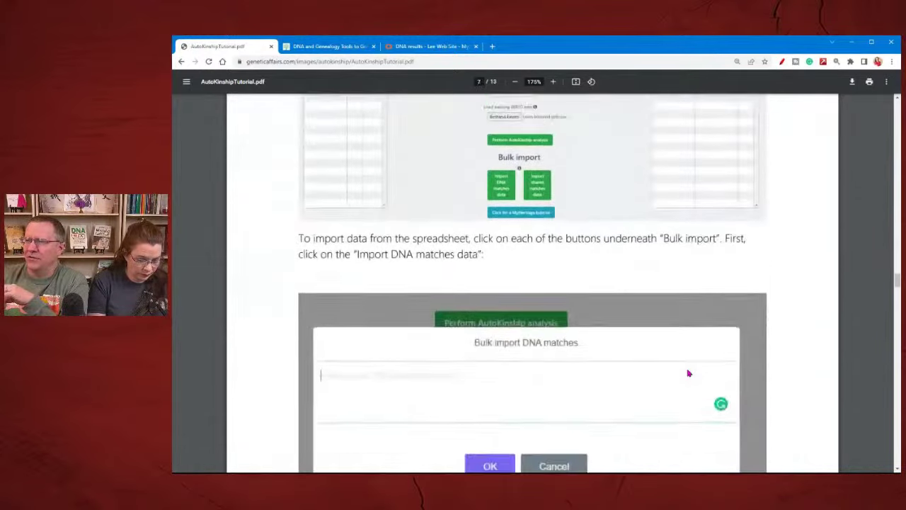
pyautogui.scroll(10, 686, 370)
pyautogui.scroll(1, 622, 369)
pyautogui.scroll(-5, 597, 389)
pyautogui.scroll(-10, 597, 388)
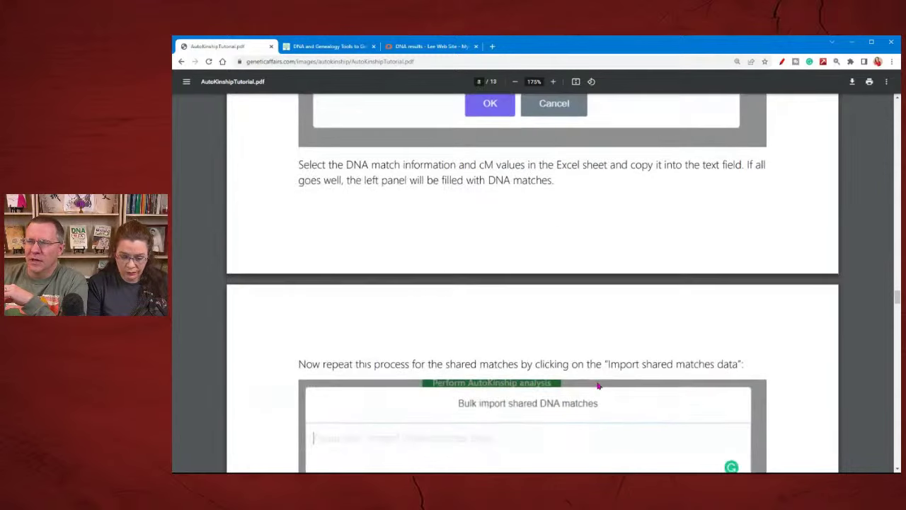
pyautogui.scroll(-4, 598, 386)
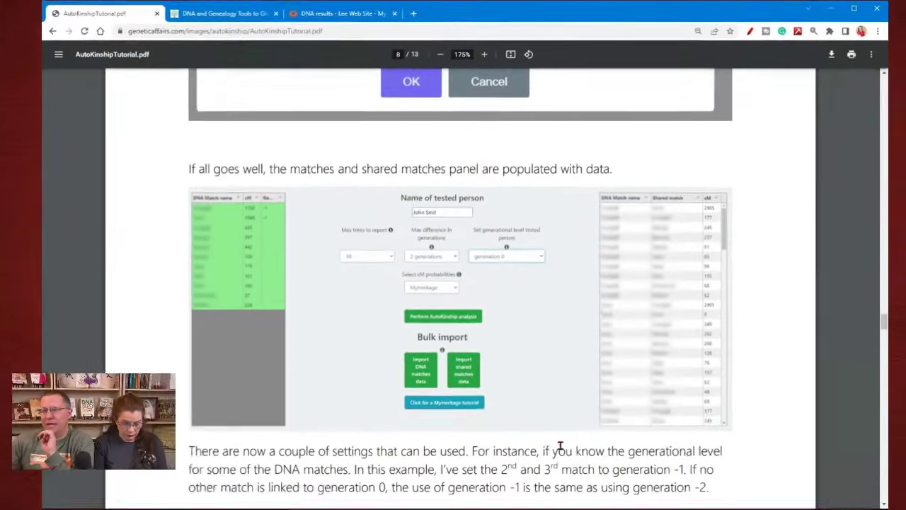
# Read on to 'Analyzing the AutoKinship results' on page 10, then go back to the analyses page
pyautogui.scroll(-2, 734, 339)
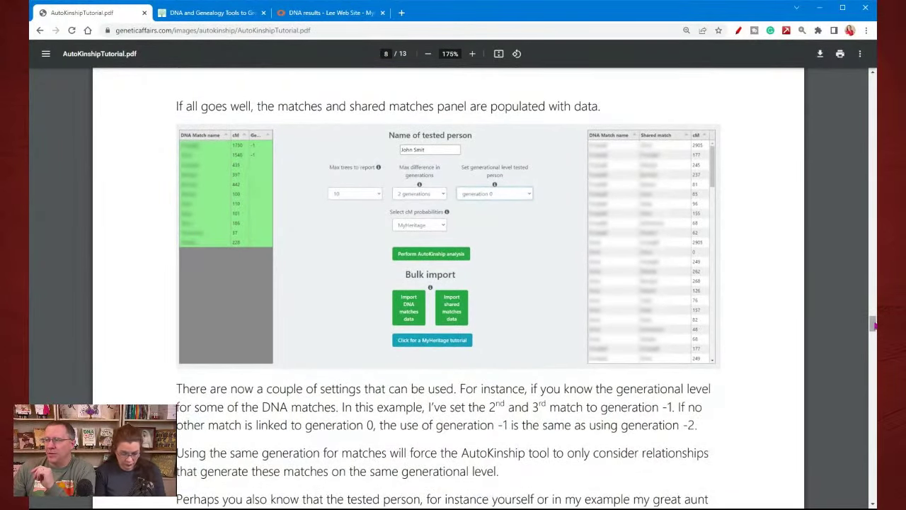
pyautogui.scroll(-4, 872, 332)
pyautogui.scroll(-2, 873, 333)
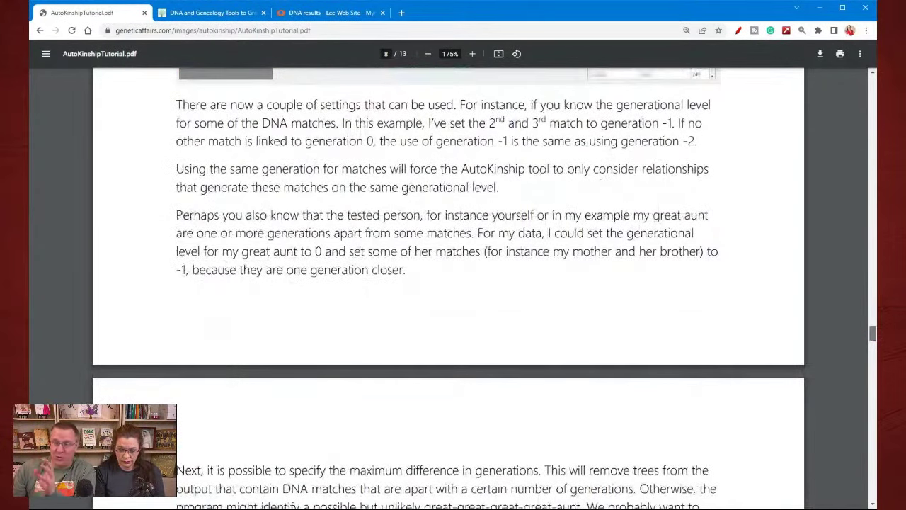
pyautogui.scroll(-4, 872, 345)
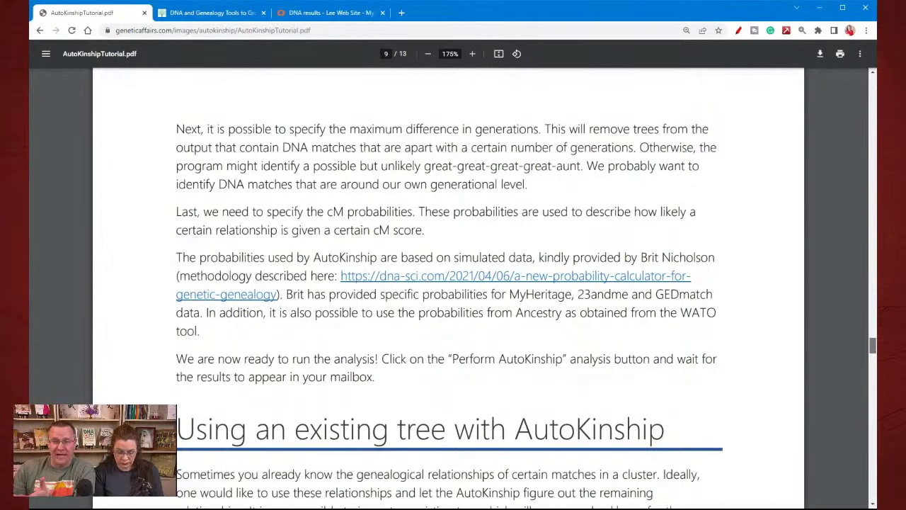
pyautogui.scroll(-6, 873, 346)
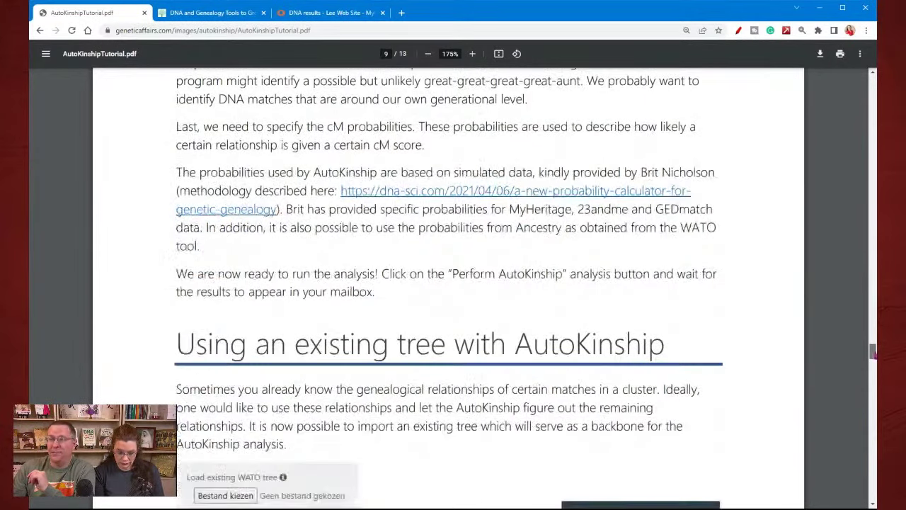
pyautogui.scroll(-5, 873, 363)
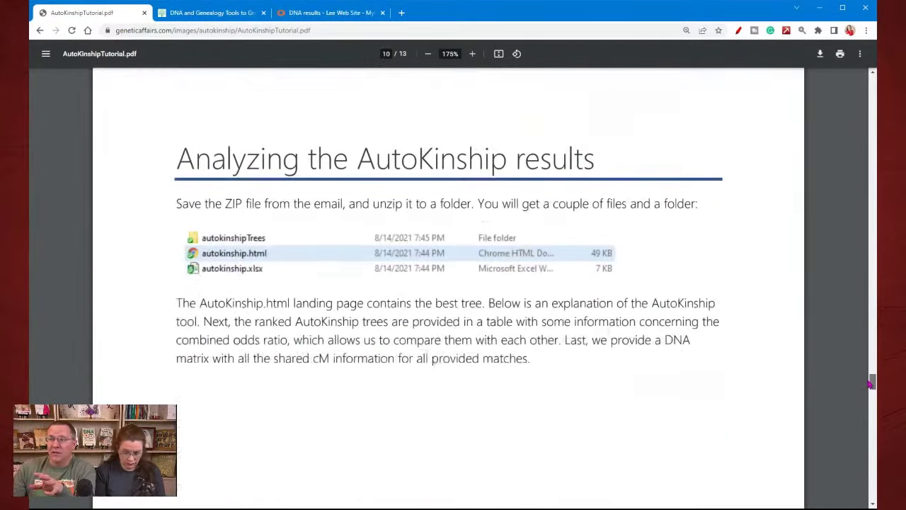
pyautogui.click(40, 30)
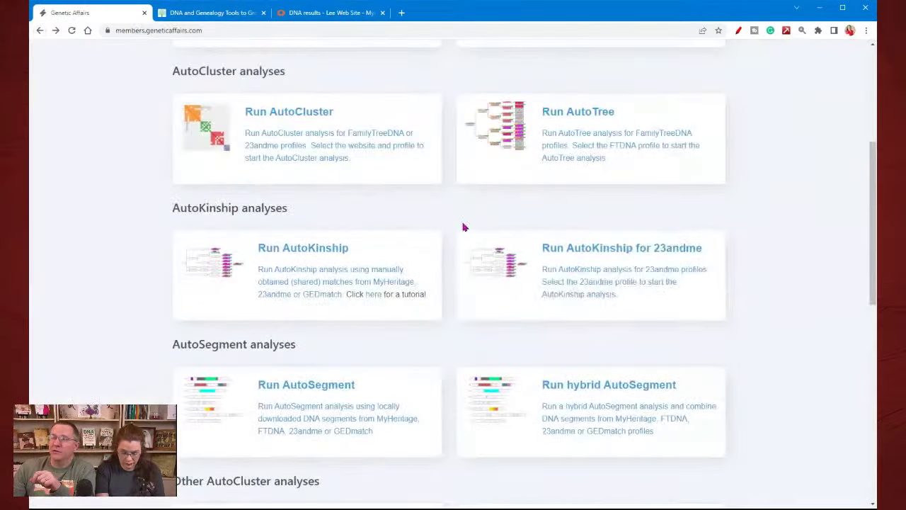
# Open the Run AutoKinship form and replace the sample tested-person name with the profile owner's full name
pyautogui.click(283, 251)
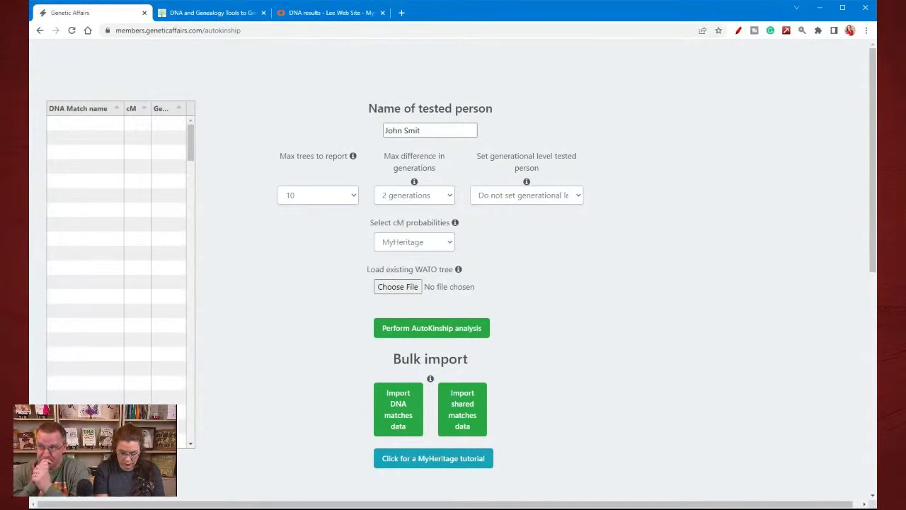
pyautogui.click(434, 130)
pyautogui.moveTo(435, 131); pyautogui.dragTo(359, 136)
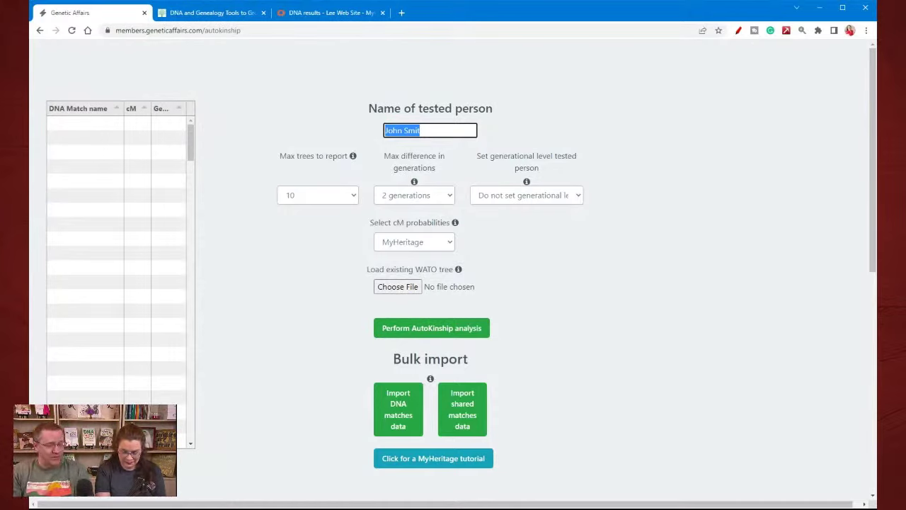
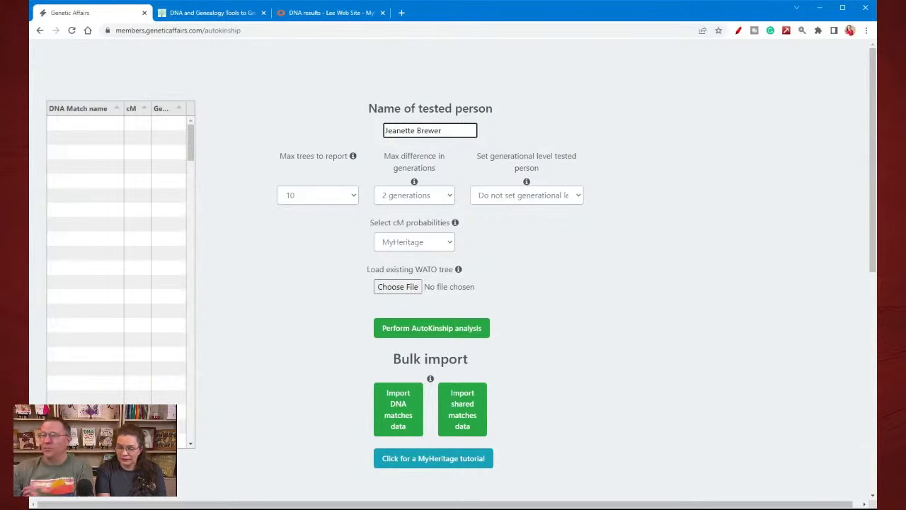
pyautogui.click(591, 120)
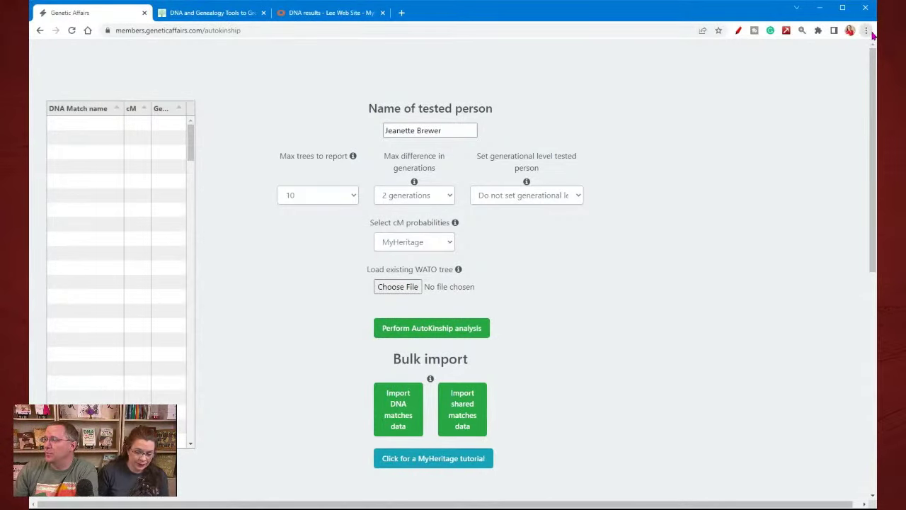
pyautogui.hotkey('ctrl', '+')
pyautogui.hotkey('ctrl', '+')
pyautogui.hotkey('ctrl', '+')
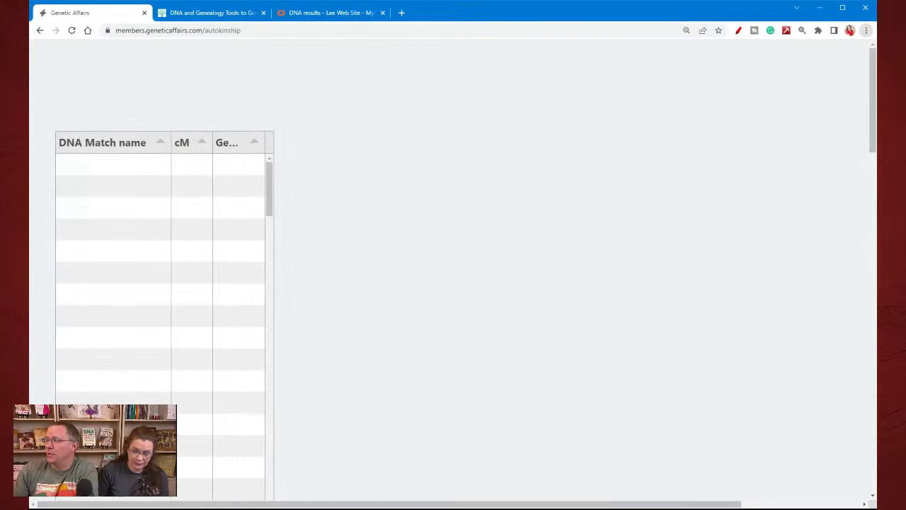
pyautogui.hotkey('ctrl', '-')
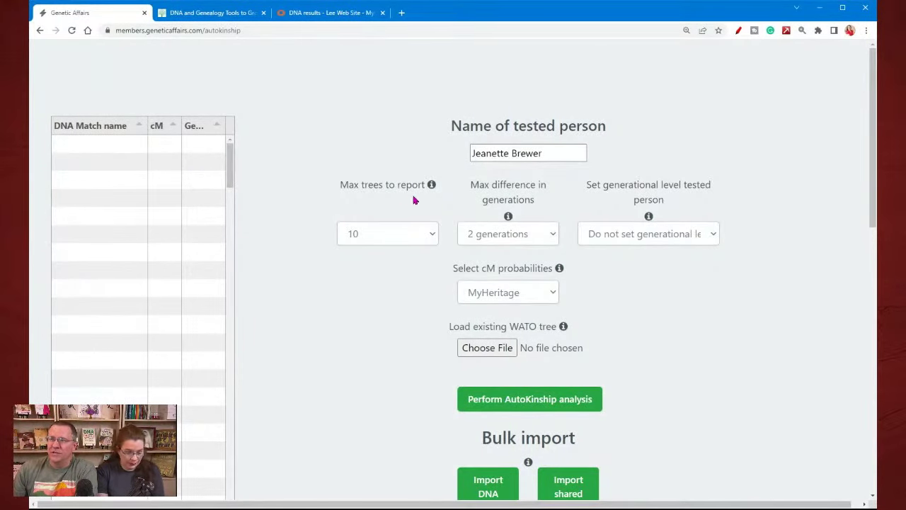
pyautogui.click(431, 186)
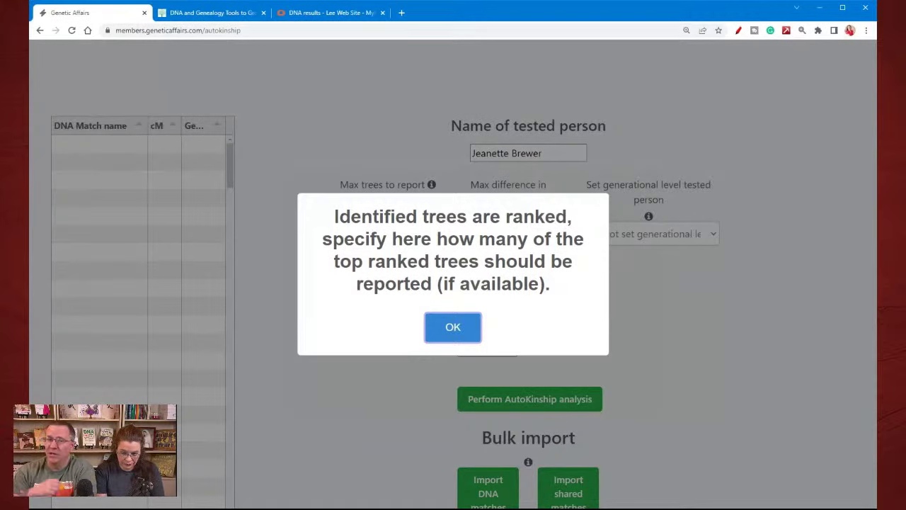
pyautogui.click(446, 327)
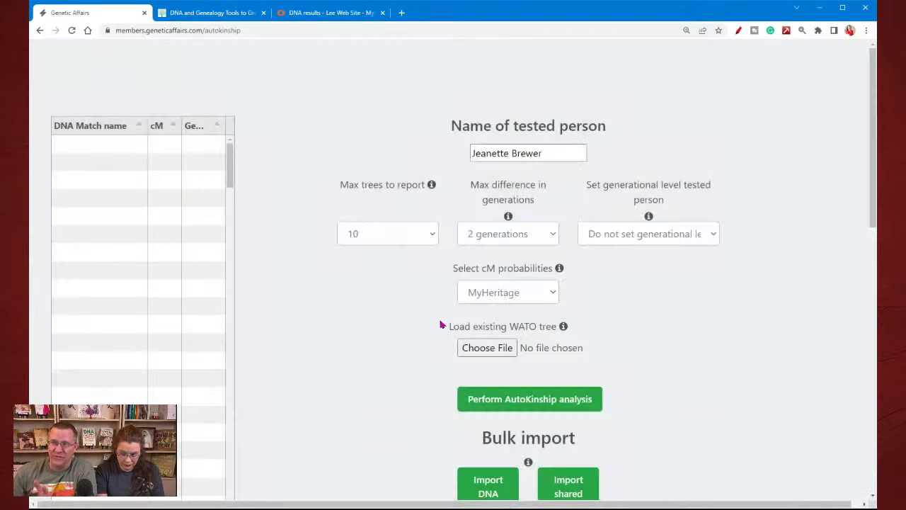
pyautogui.click(433, 238)
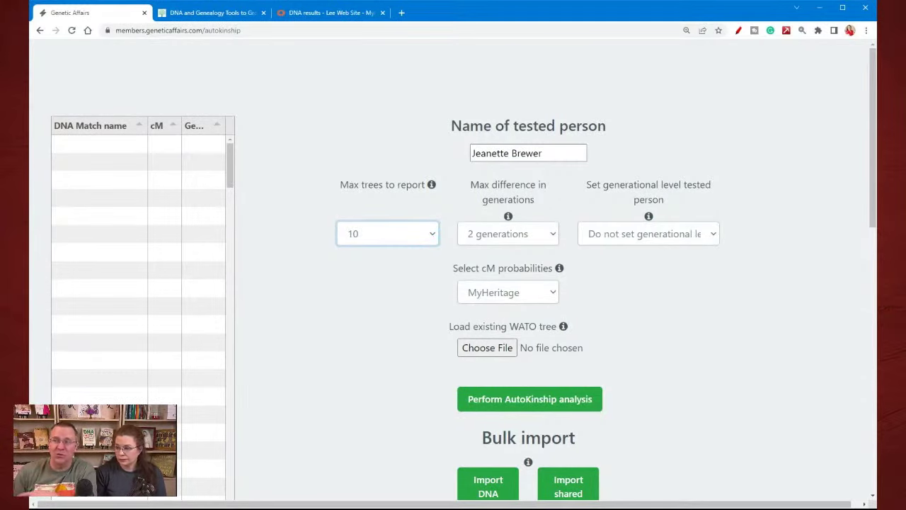
pyautogui.click(632, 280)
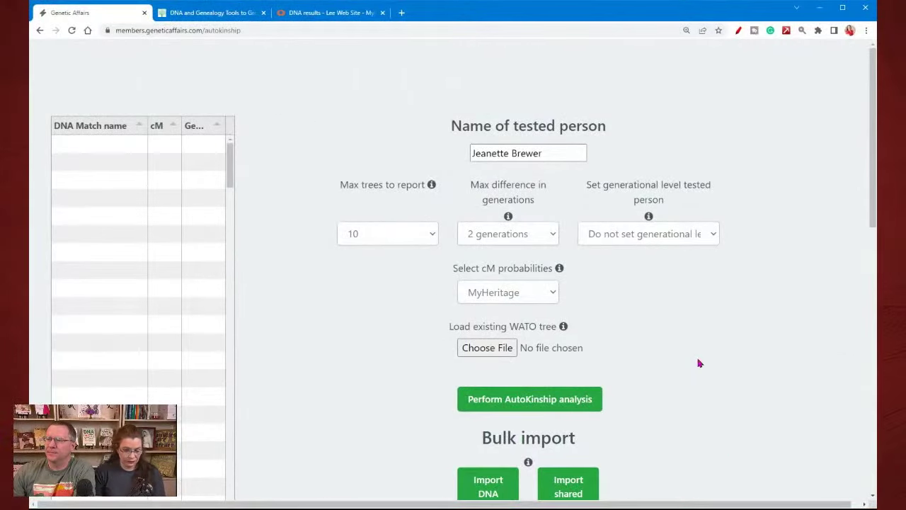
pyautogui.click(554, 238)
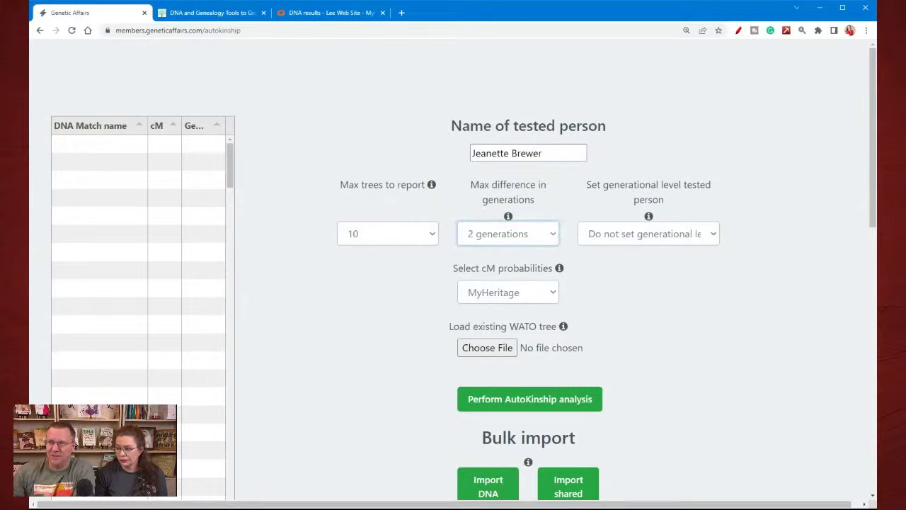
pyautogui.click(712, 235)
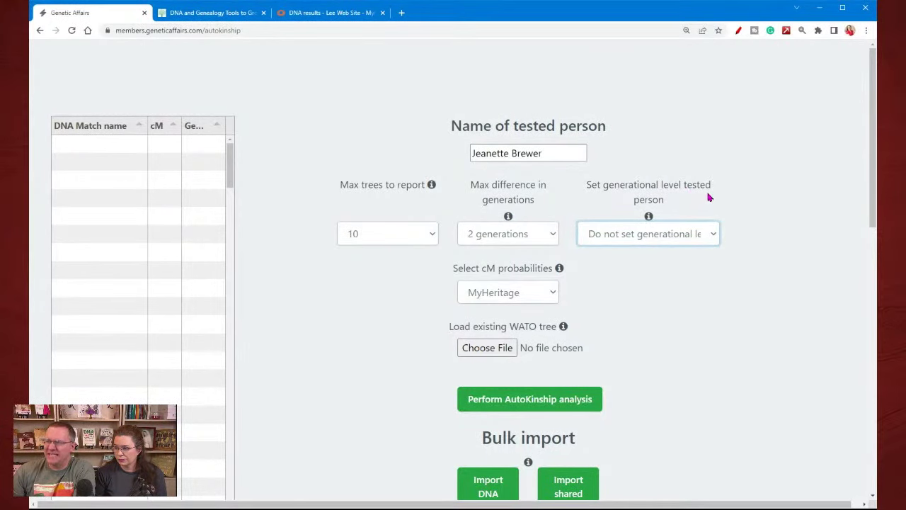
pyautogui.click(649, 216)
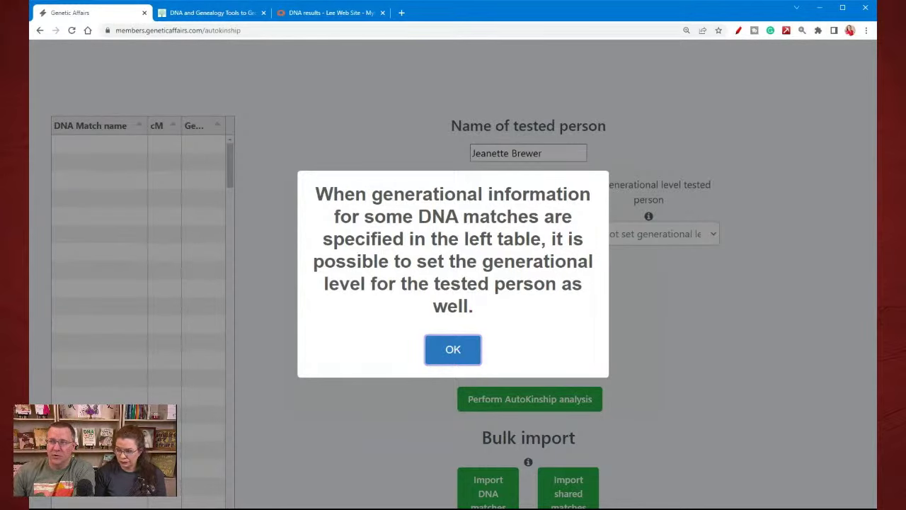
pyautogui.click(453, 349)
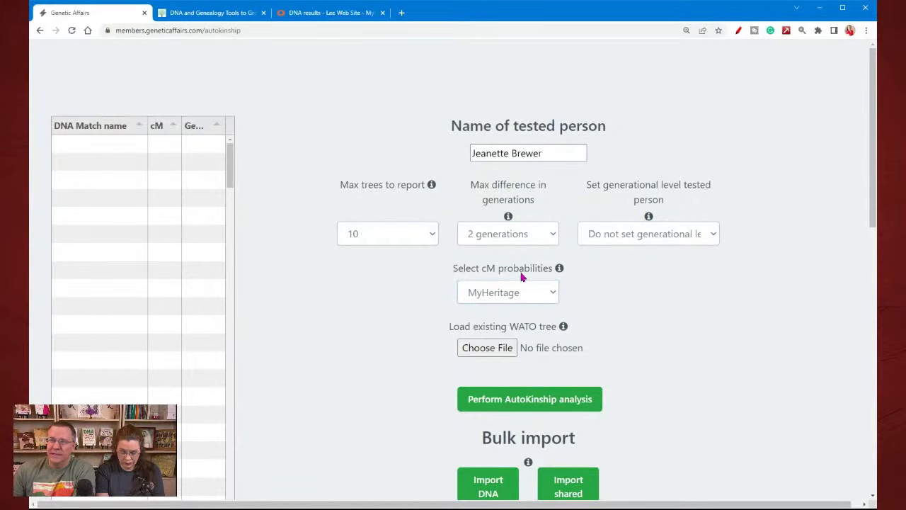
# Read and dismiss the cM probabilities explanation, then go back to the members main page
pyautogui.click(559, 269)
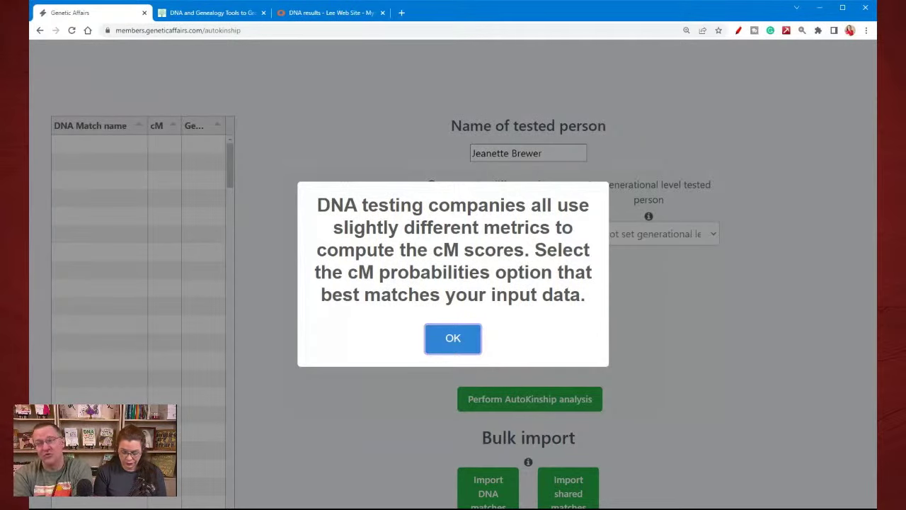
pyautogui.click(469, 344)
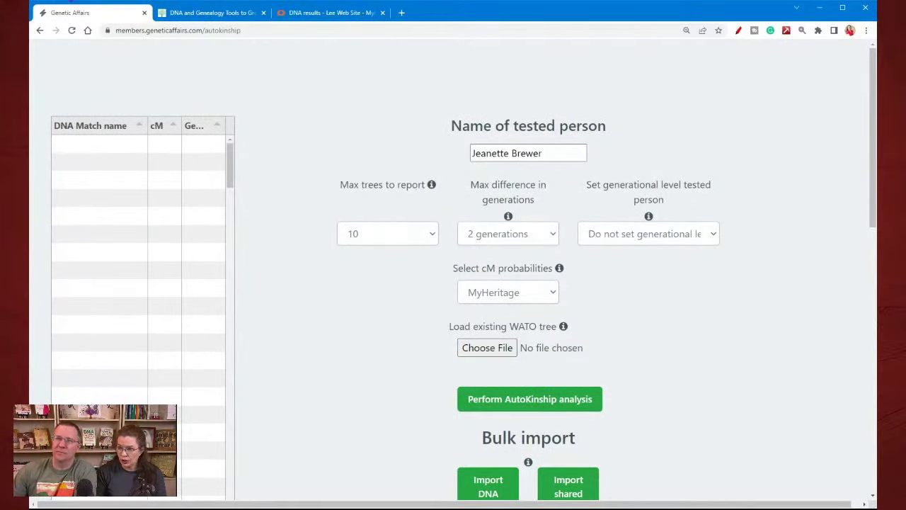
pyautogui.click(40, 30)
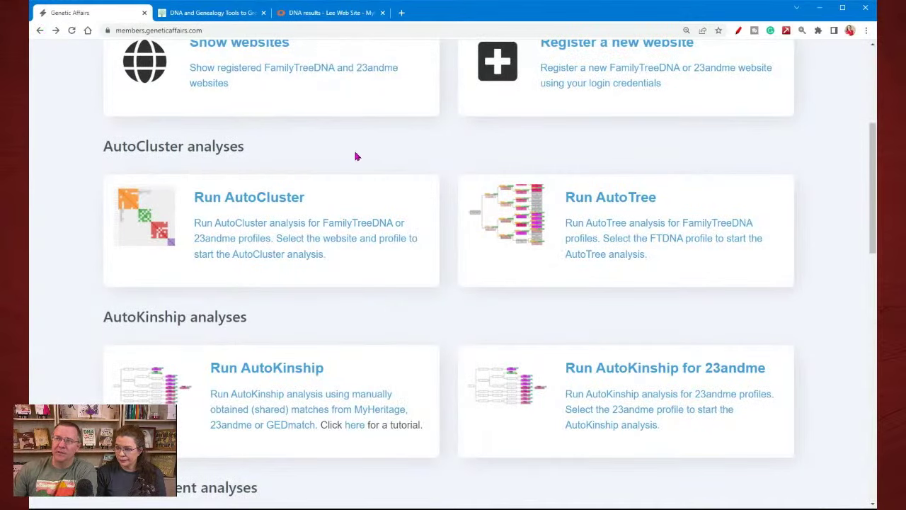
# Scroll to the AutoKinship analyses and reopen the Run AutoKinship form
pyautogui.scroll(4, 357, 156)
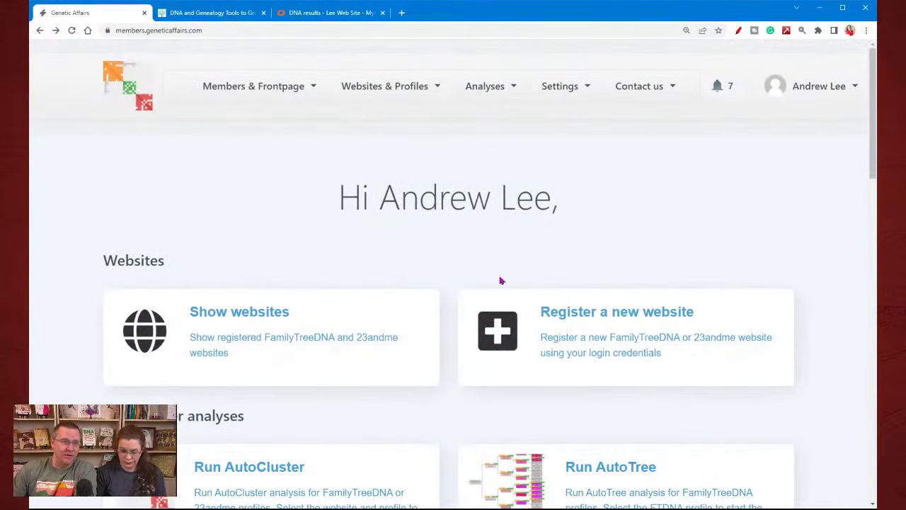
pyautogui.moveTo(338, 203); pyautogui.dragTo(556, 203)
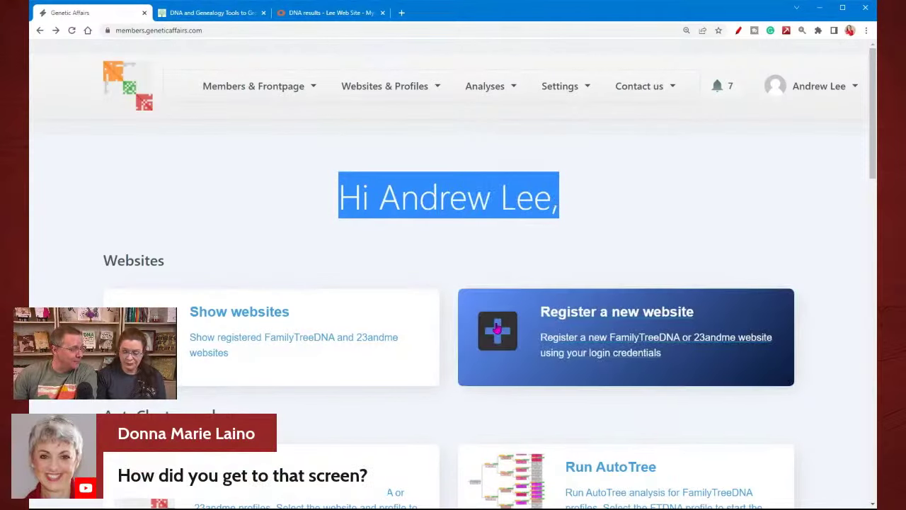
pyautogui.scroll(-5, 495, 326)
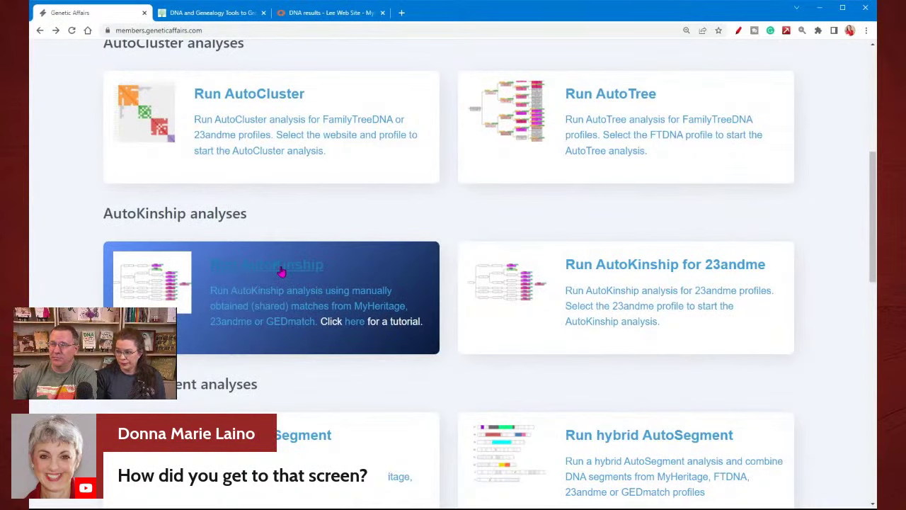
pyautogui.click(281, 272)
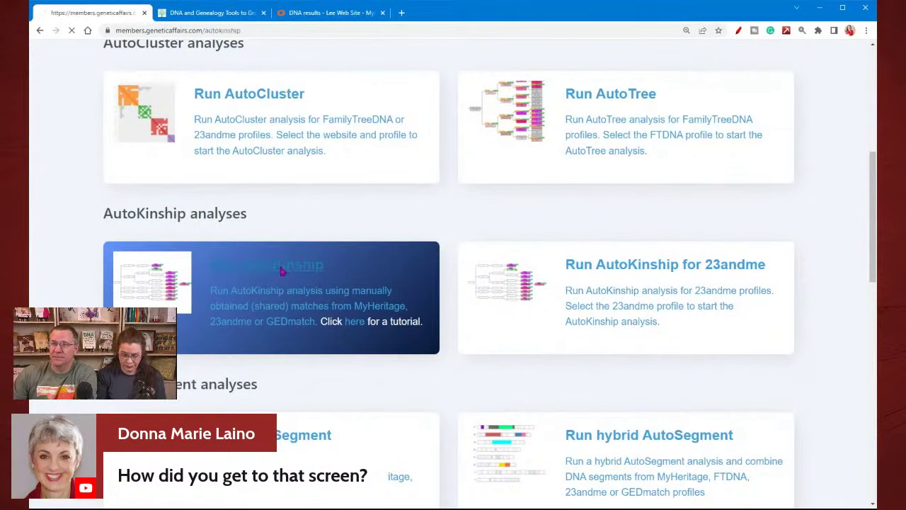
pyautogui.scroll(-3, 661, 310)
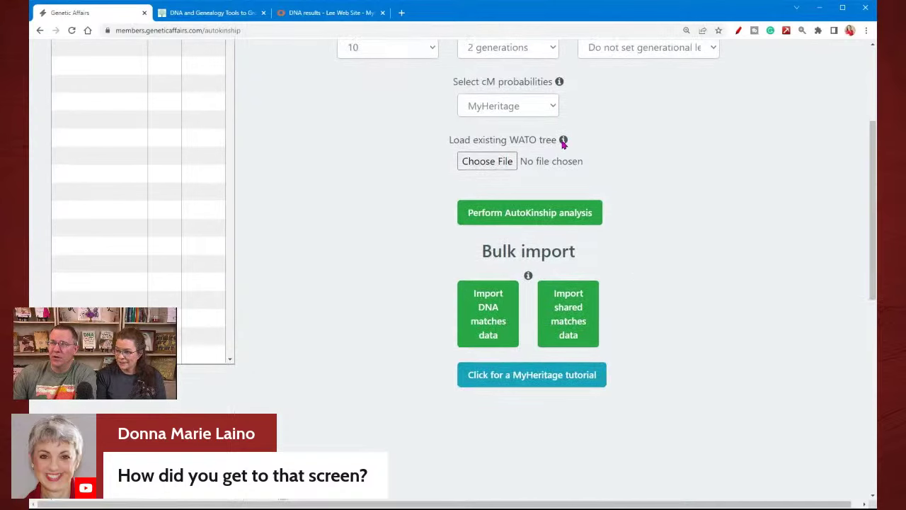
pyautogui.click(564, 141)
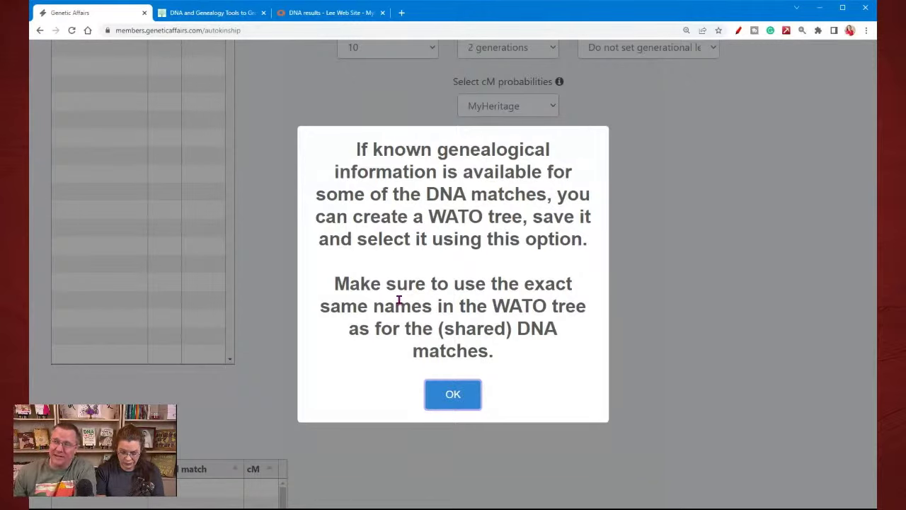
pyautogui.moveTo(334, 282); pyautogui.dragTo(531, 354)
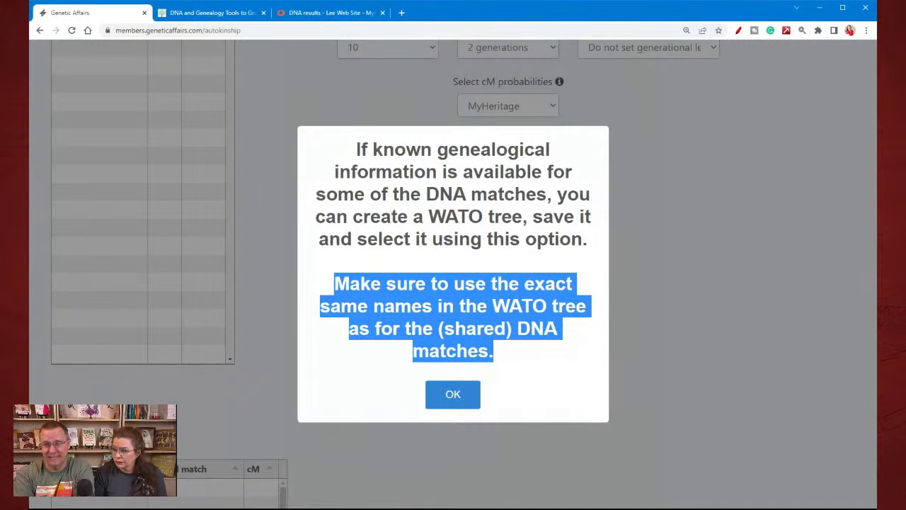
pyautogui.click(457, 395)
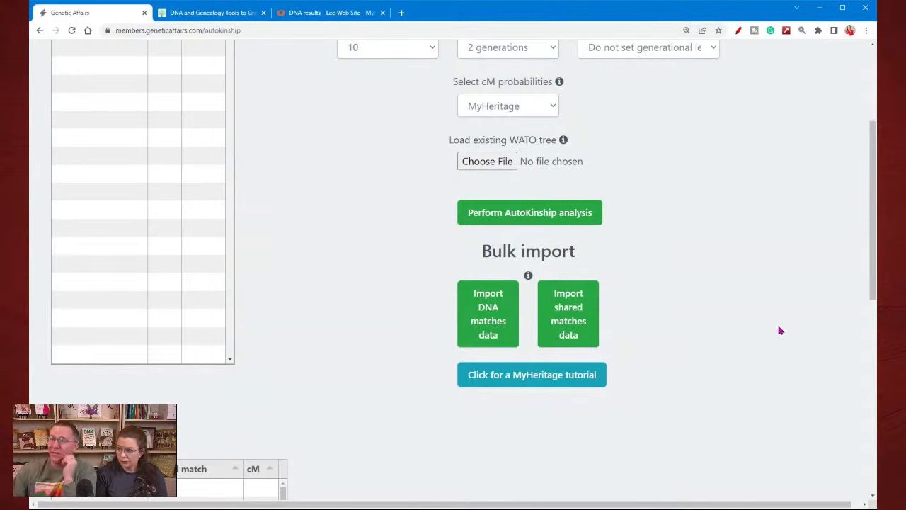
pyautogui.scroll(3, 273, 271)
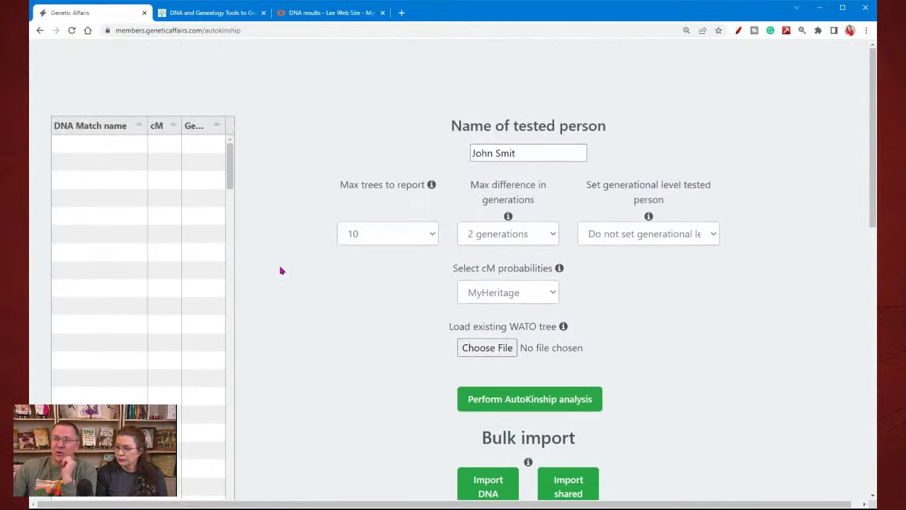
pyautogui.click(106, 142)
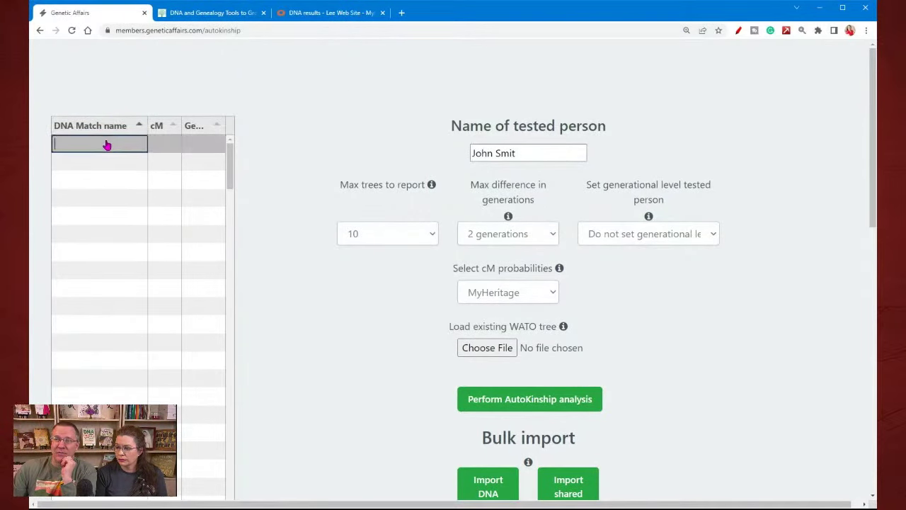
pyautogui.doubleClick(121, 141)
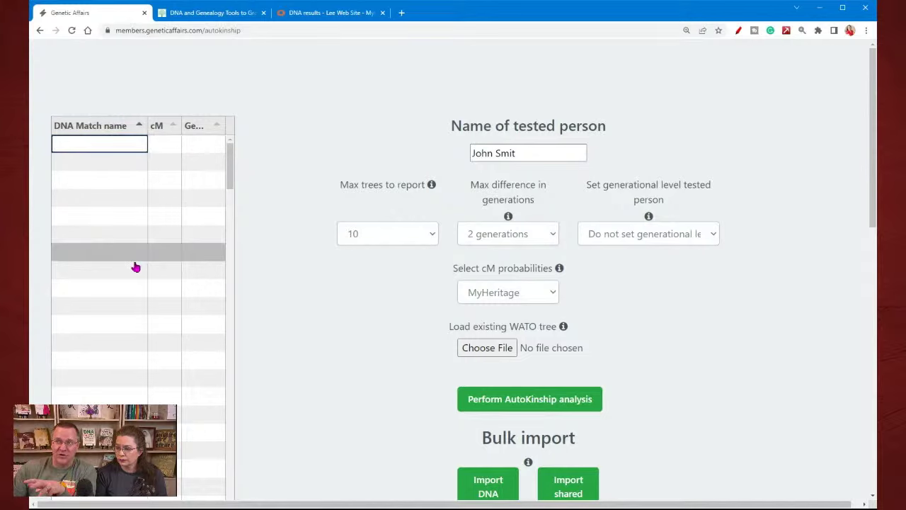
pyautogui.scroll(-3, 250, 315)
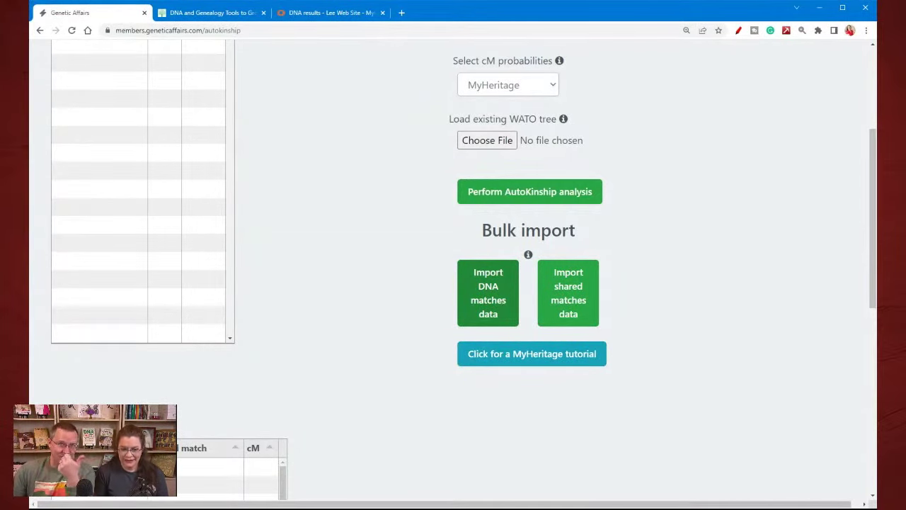
pyautogui.click(502, 304)
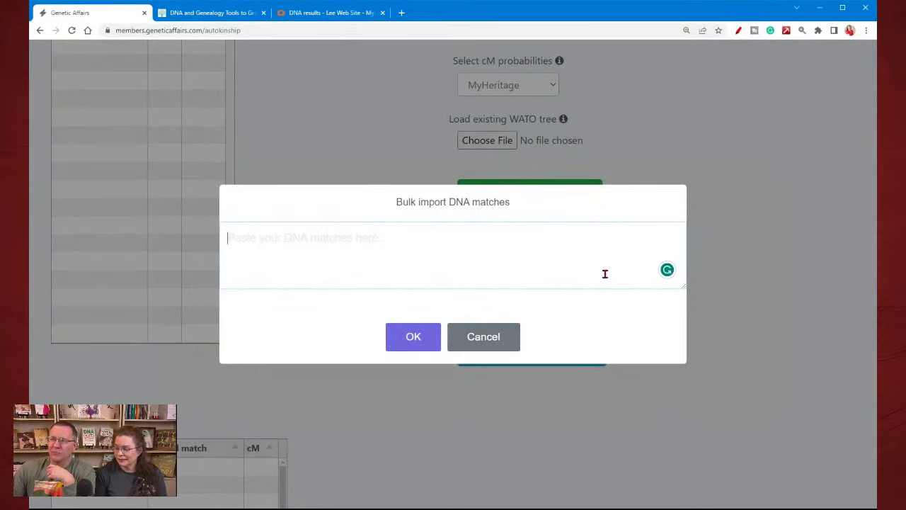
pyautogui.click(515, 327)
pyautogui.click(559, 290)
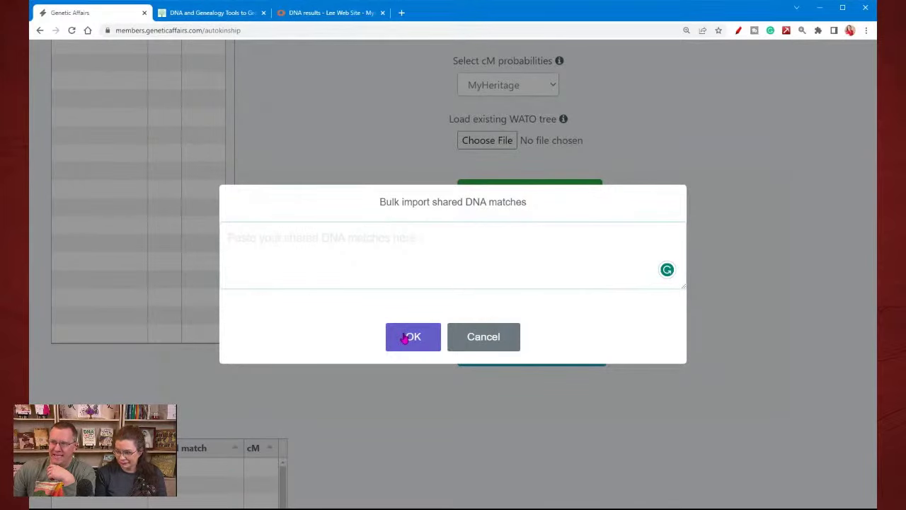
pyautogui.click(471, 339)
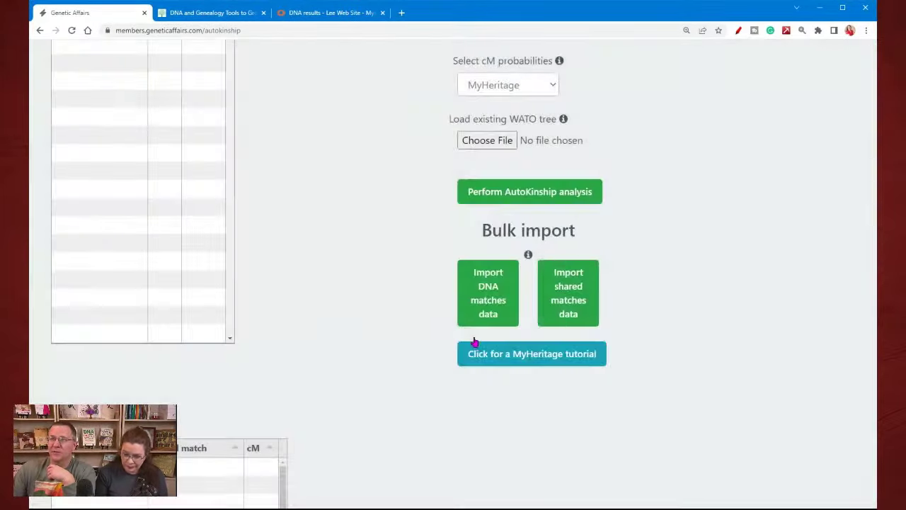
pyautogui.click(529, 254)
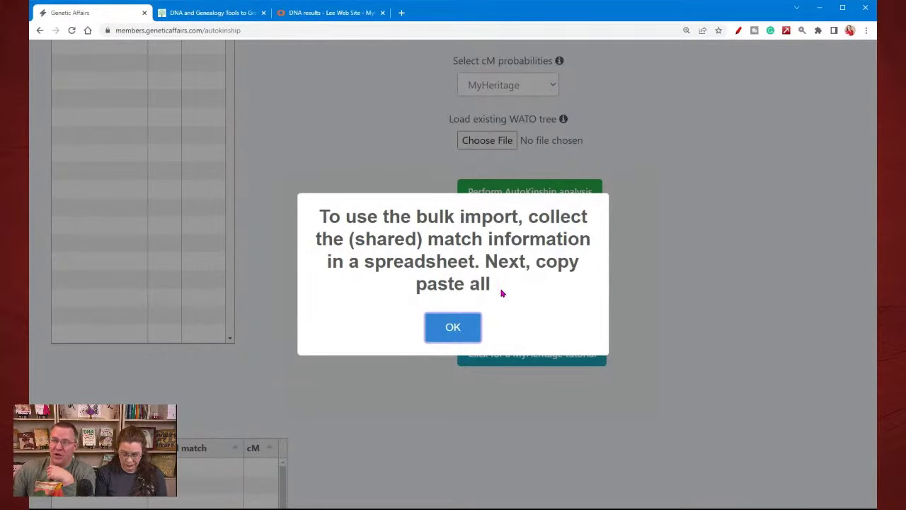
pyautogui.click(453, 326)
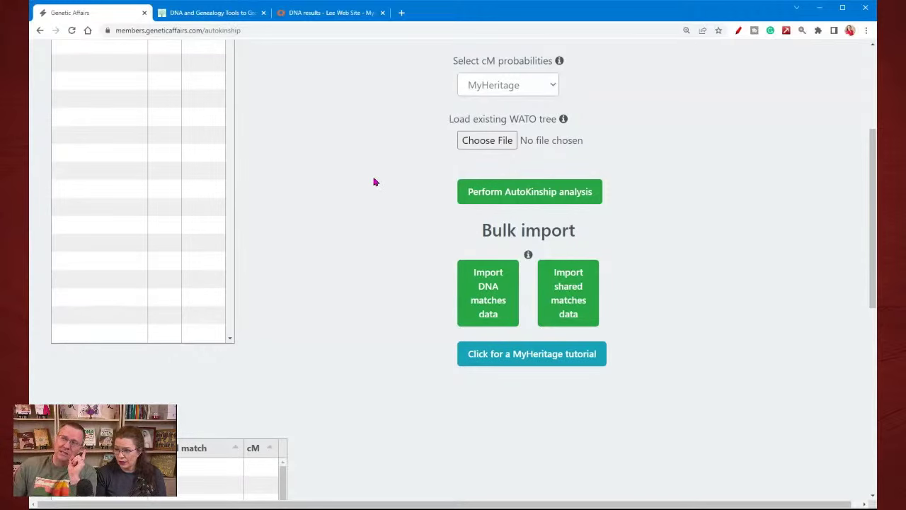
pyautogui.scroll(3, 375, 182)
# Go back to the main page and open 'Run AutoKinship for 23andme' to reach the Websites page
pyautogui.click(39, 30)
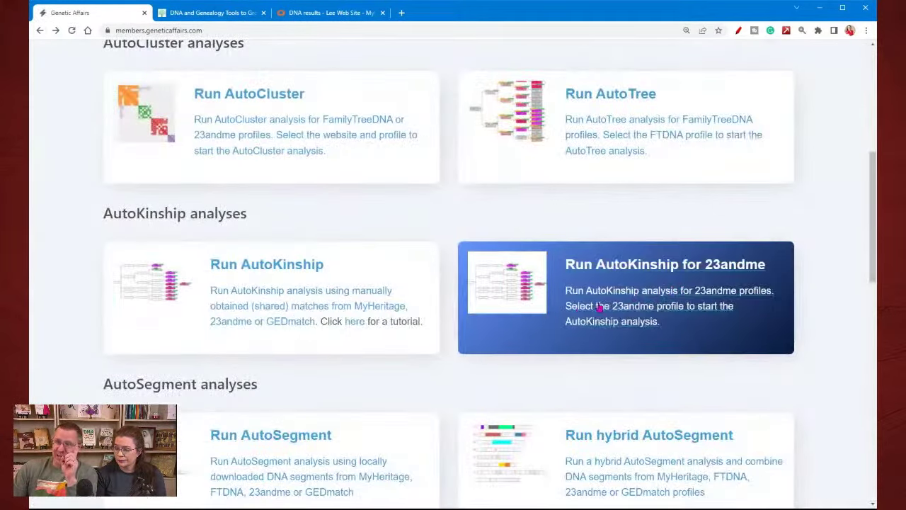
pyautogui.click(692, 279)
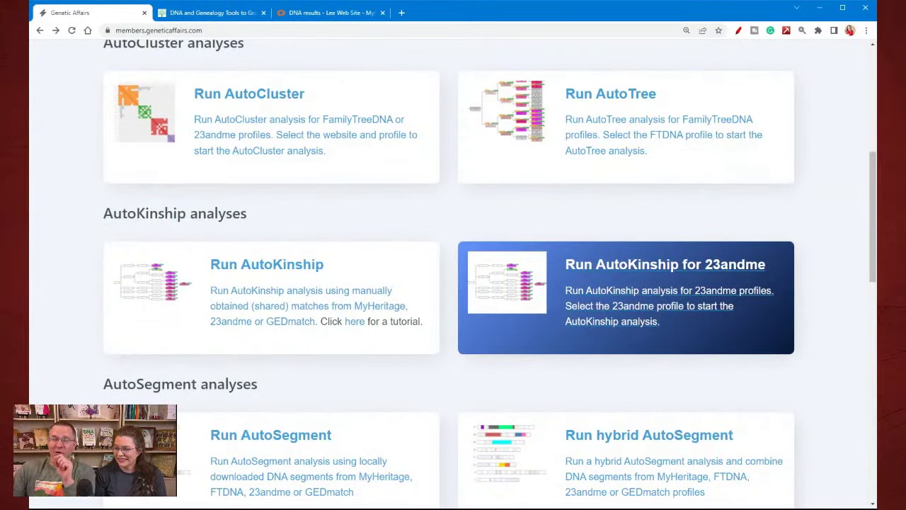
pyautogui.click(637, 251)
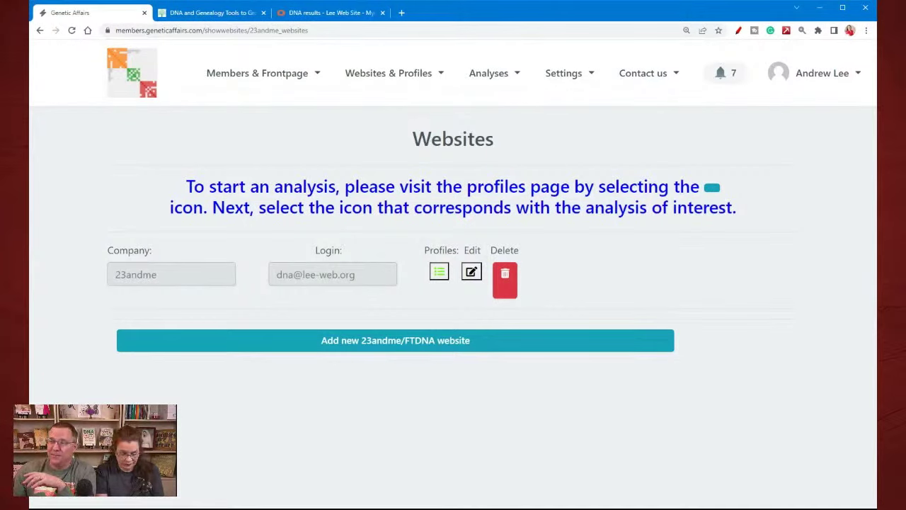
# List the 23andme profiles and open the chosen profile's AutoCluster form, preset 250/50/10 cM with AutoKinship trees
pyautogui.click(437, 270)
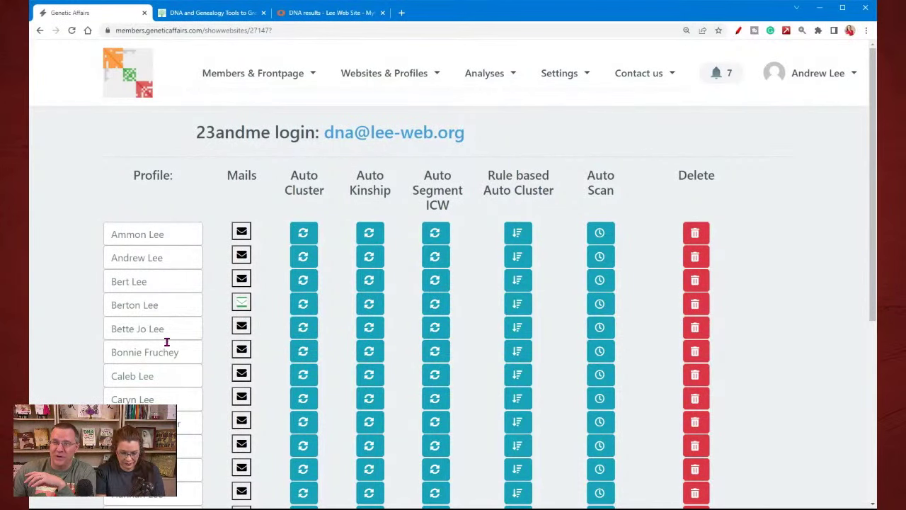
pyautogui.scroll(-5, 178, 362)
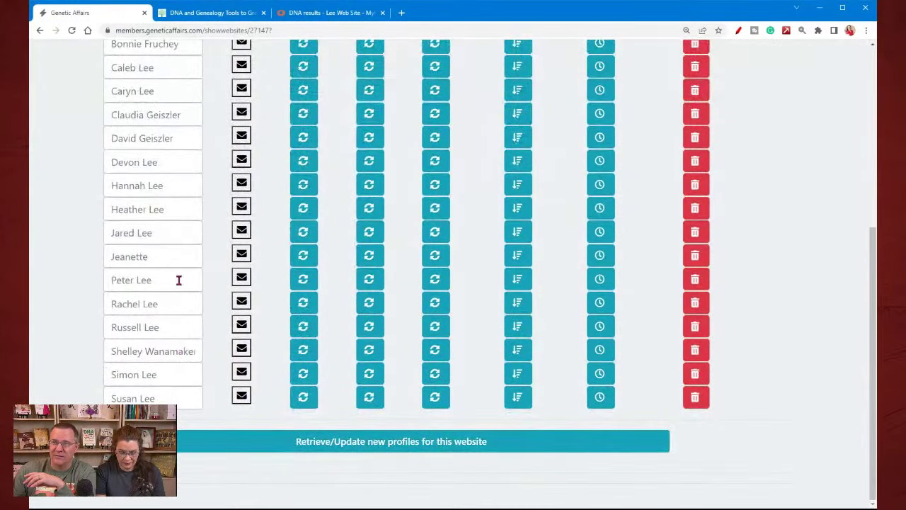
pyautogui.click(444, 264)
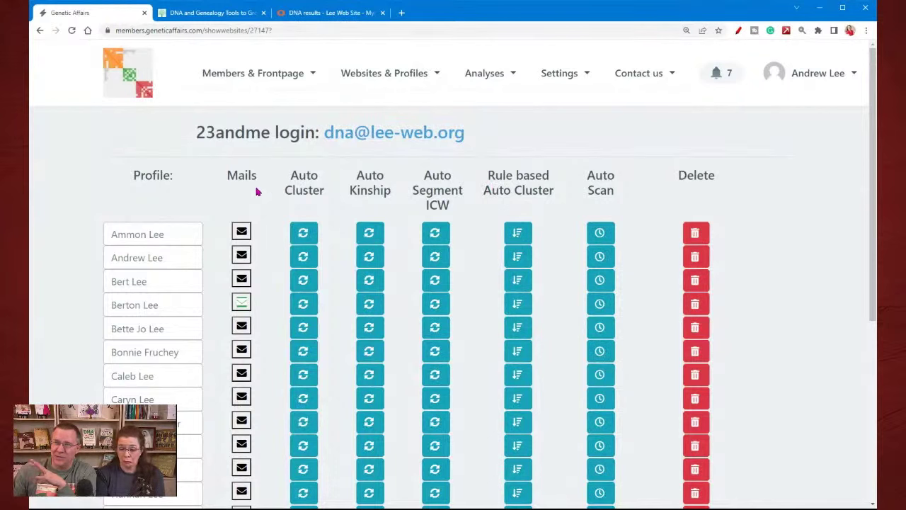
pyautogui.scroll(-3, 382, 425)
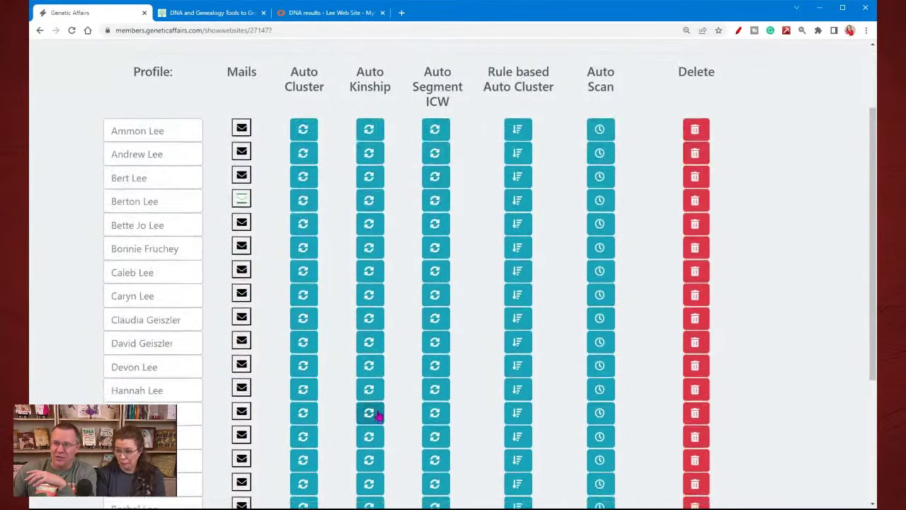
pyautogui.click(369, 377)
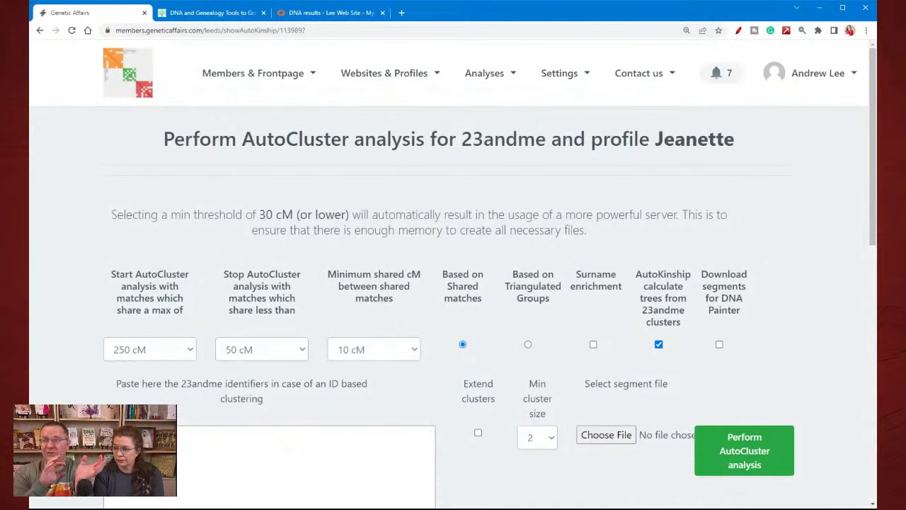
pyautogui.hotkey('alt', 'Left')
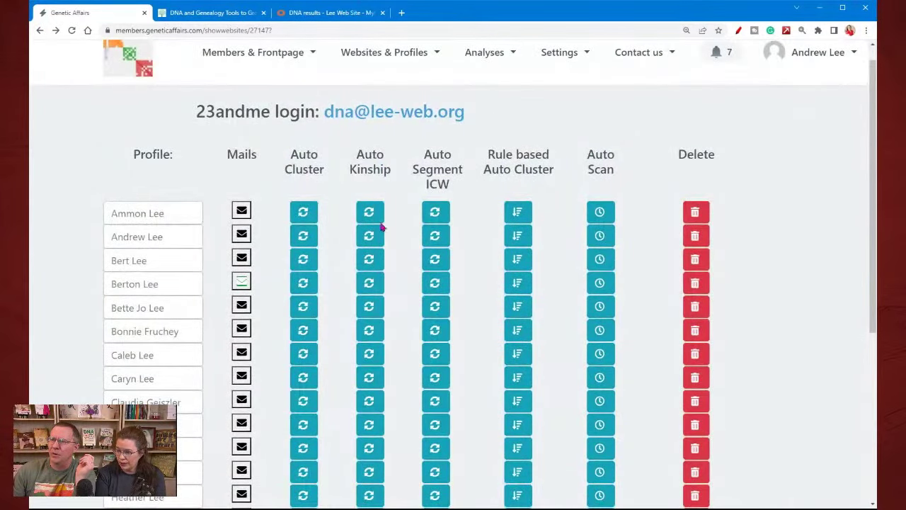
pyautogui.scroll(-2, 379, 401)
pyautogui.scroll(-2, 378, 401)
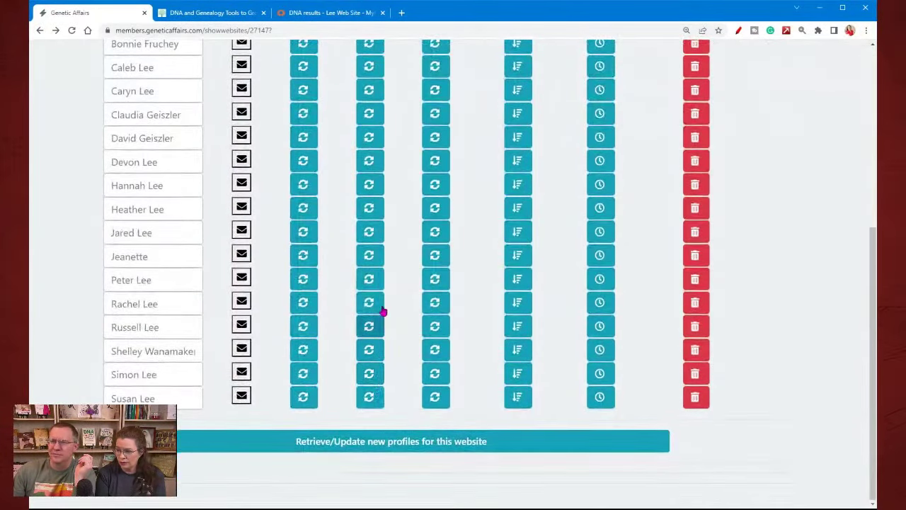
pyautogui.click(371, 256)
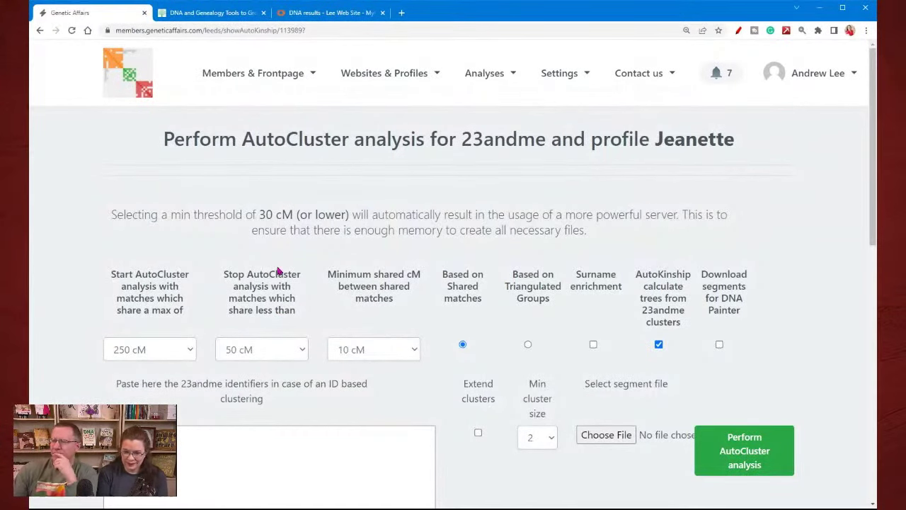
pyautogui.scroll(-2, 467, 191)
pyautogui.scroll(-2, 465, 189)
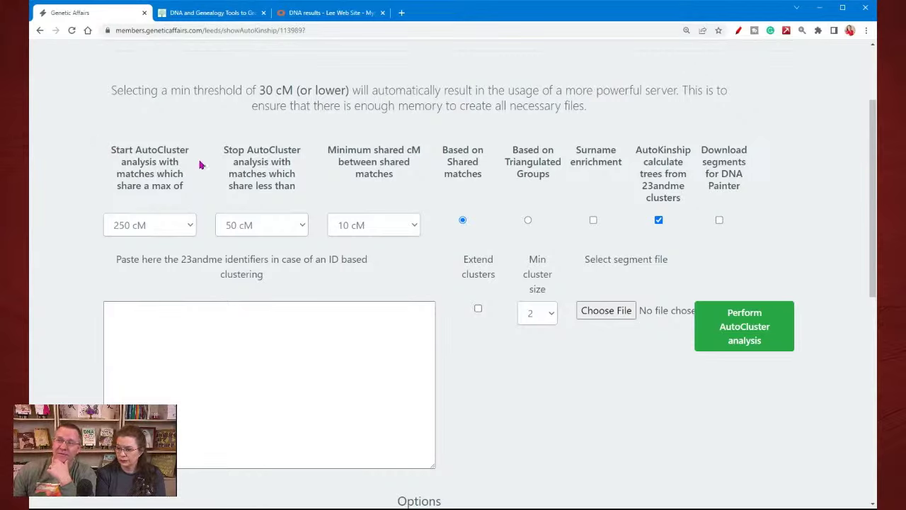
pyautogui.click(191, 227)
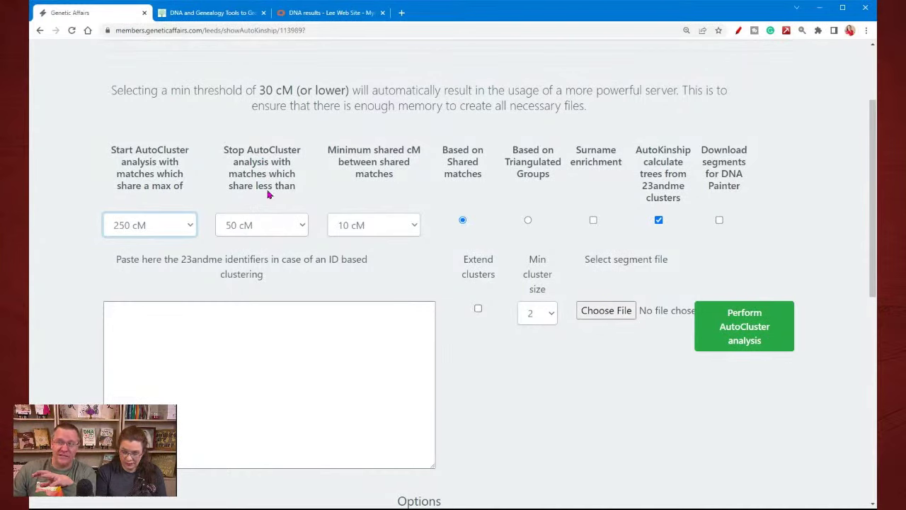
# Change the AutoCluster stop threshold from 50 cM to 35 cM, leaving AutoKinship ticked
pyautogui.click(295, 226)
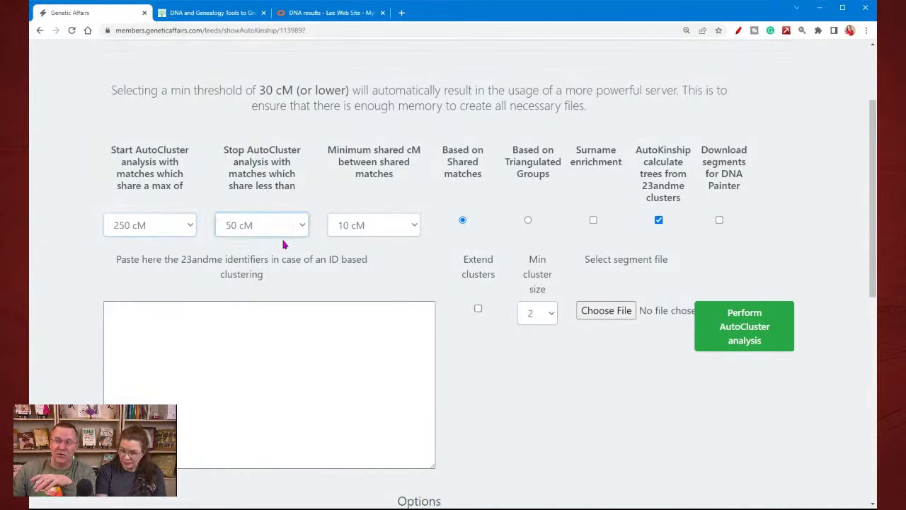
pyautogui.click(242, 327)
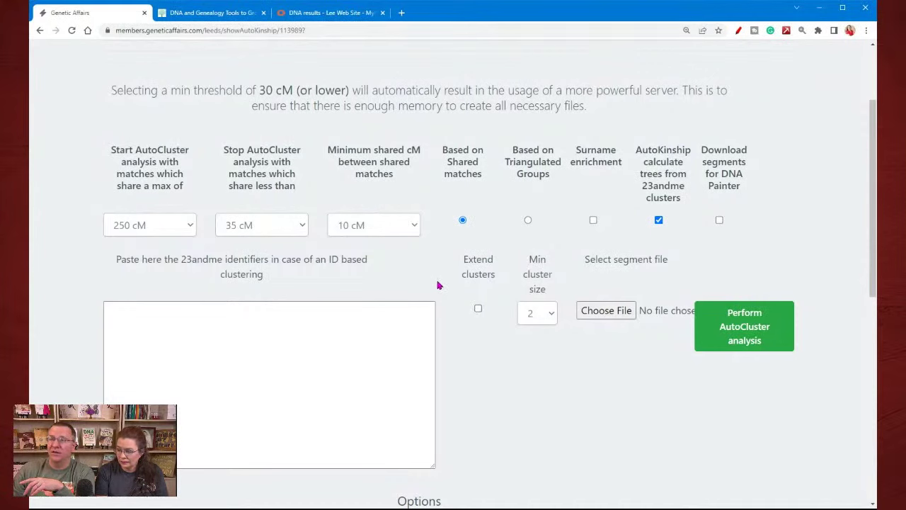
pyautogui.scroll(1, 633, 237)
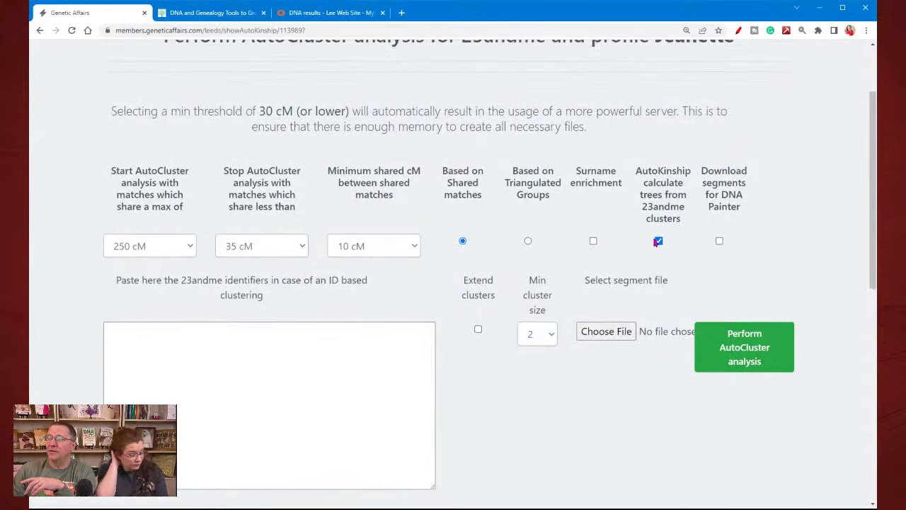
pyautogui.scroll(-1, 657, 242)
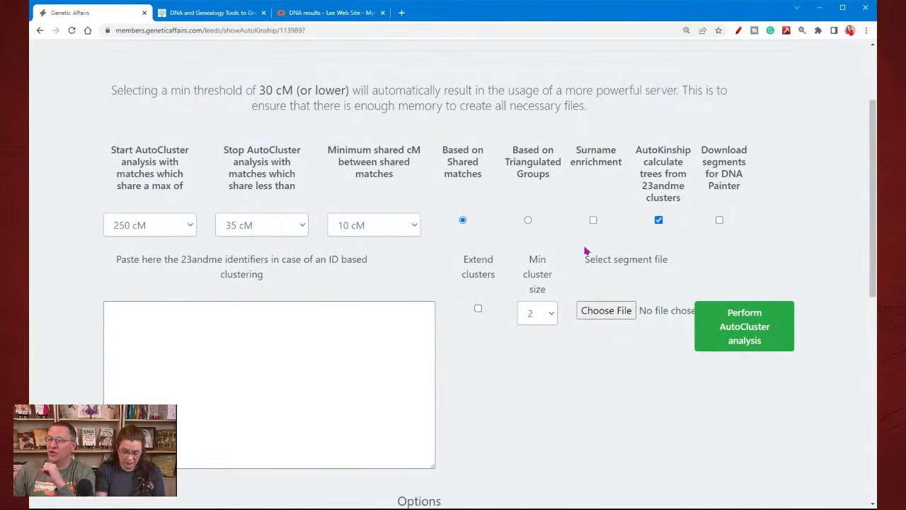
pyautogui.scroll(3, 481, 386)
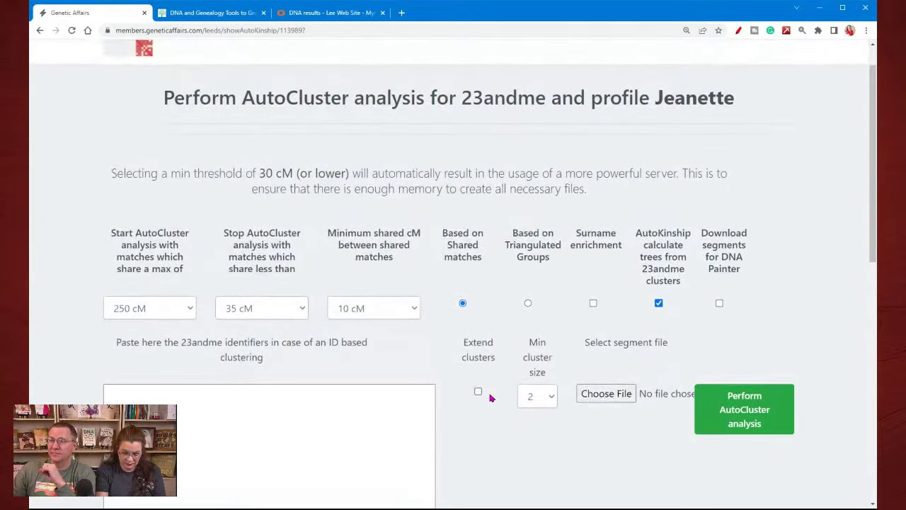
pyautogui.scroll(-1, 490, 398)
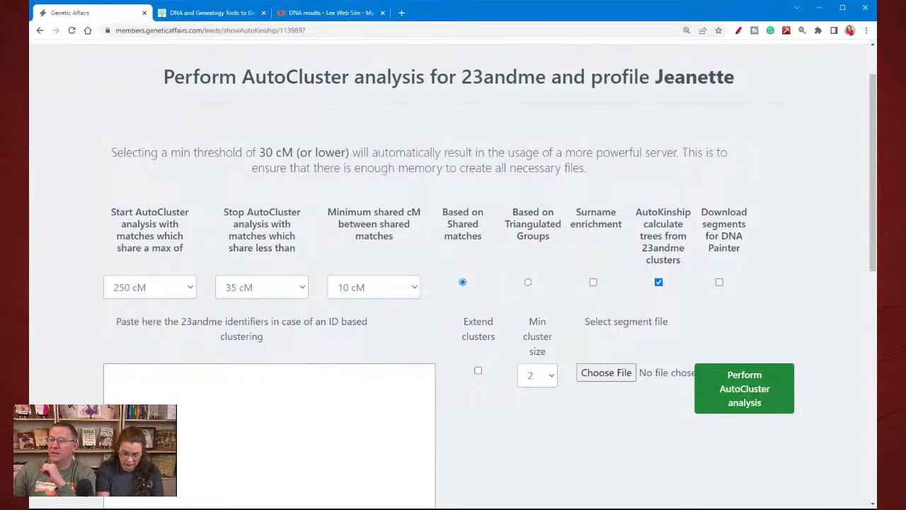
# Submit the AutoCluster run and confirm the 75-credit plus 50 AutoKinship charge
pyautogui.click(756, 400)
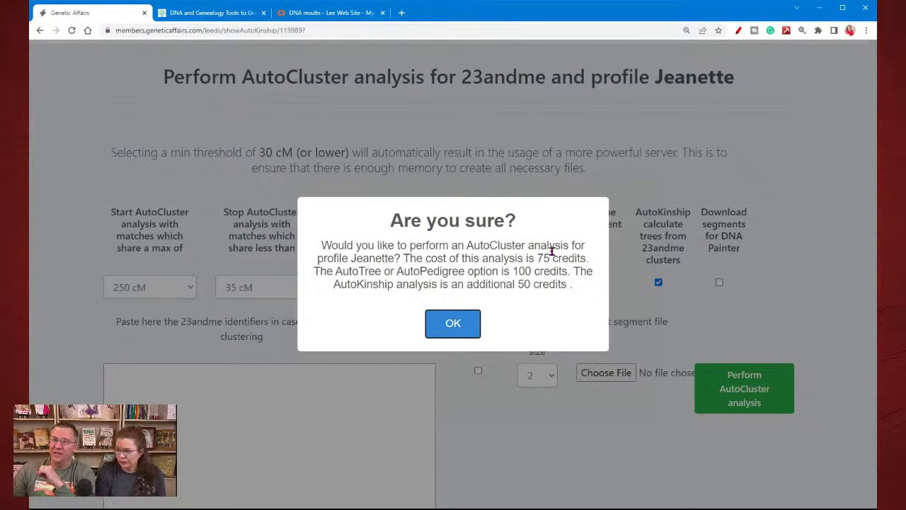
pyautogui.moveTo(550, 251); pyautogui.dragTo(533, 259)
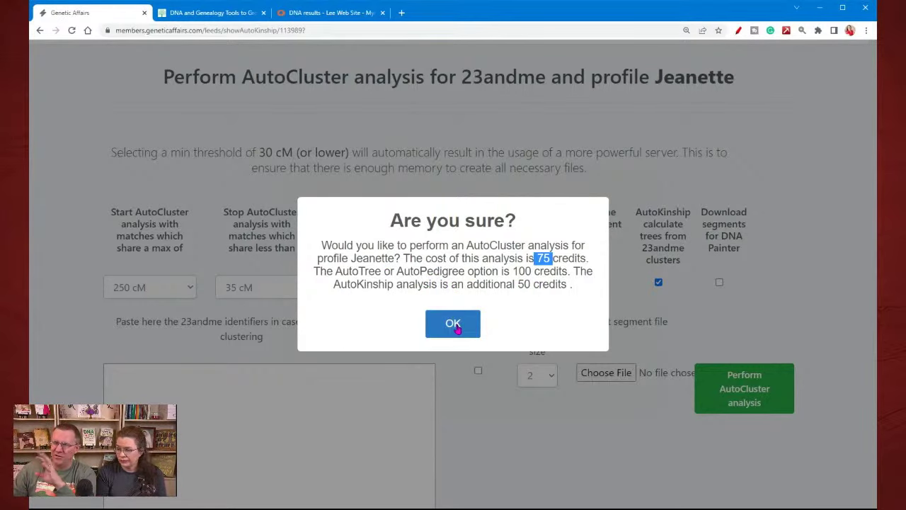
pyautogui.click(456, 327)
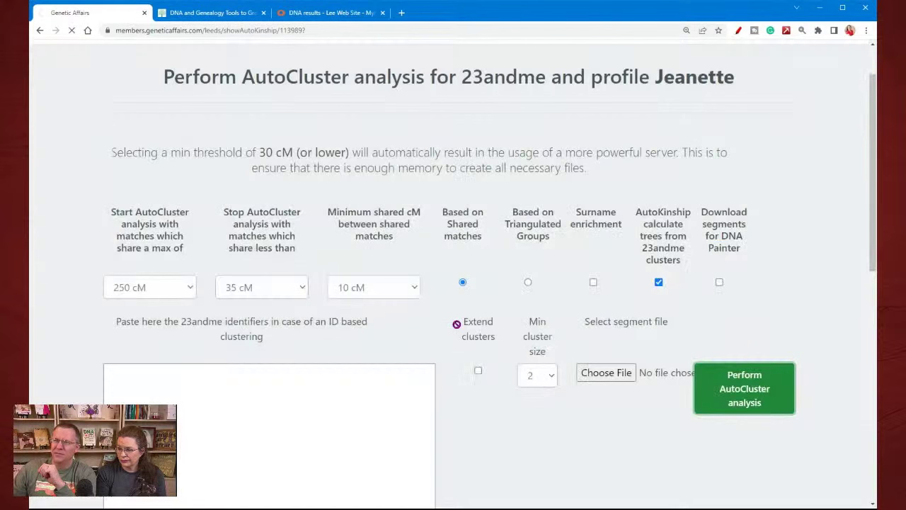
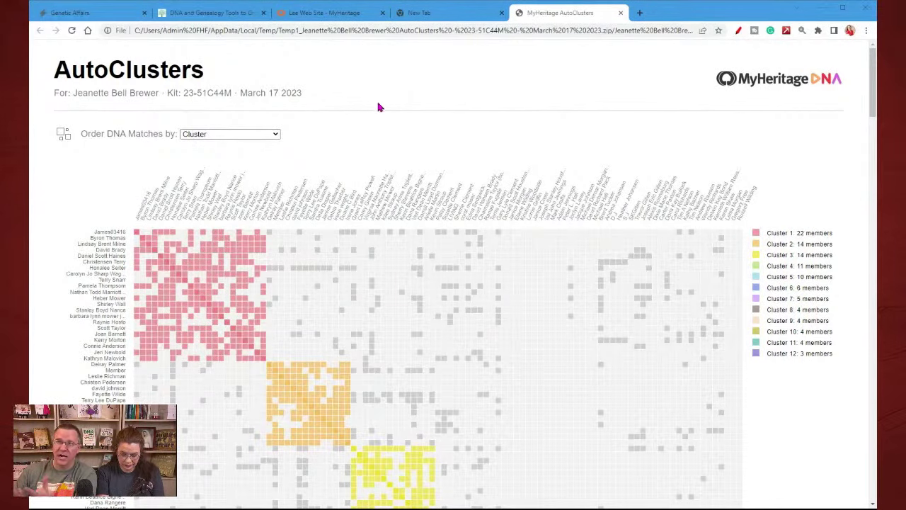
pyautogui.scroll(-2, 387, 121)
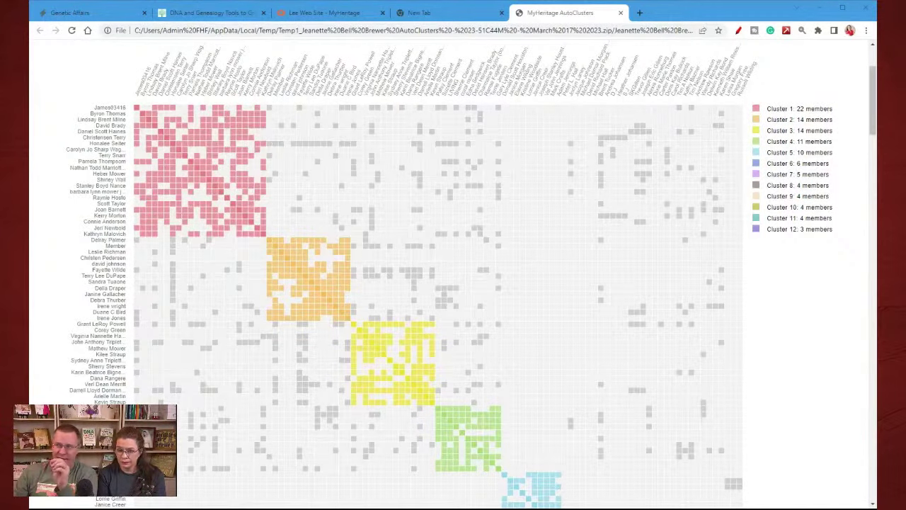
pyautogui.scroll(1, 548, 364)
pyautogui.scroll(-3, 549, 364)
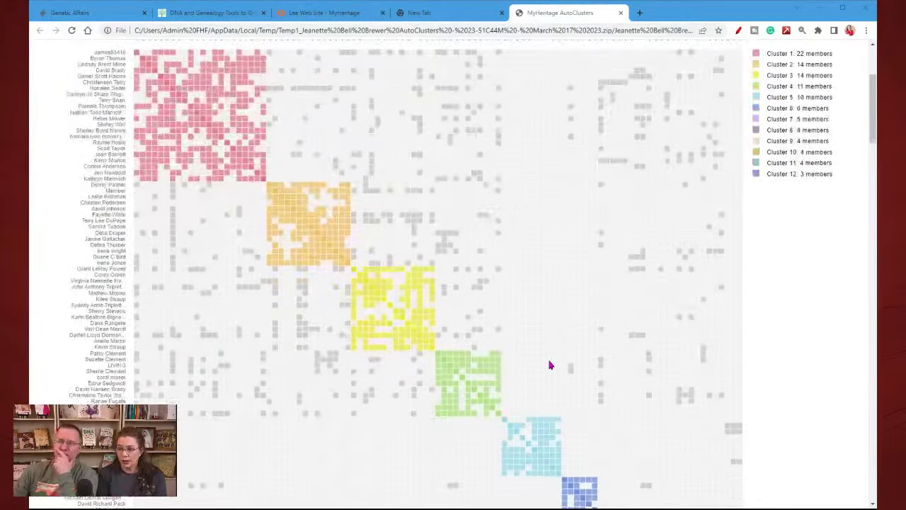
pyautogui.scroll(-2, 549, 364)
pyautogui.scroll(2, 346, 372)
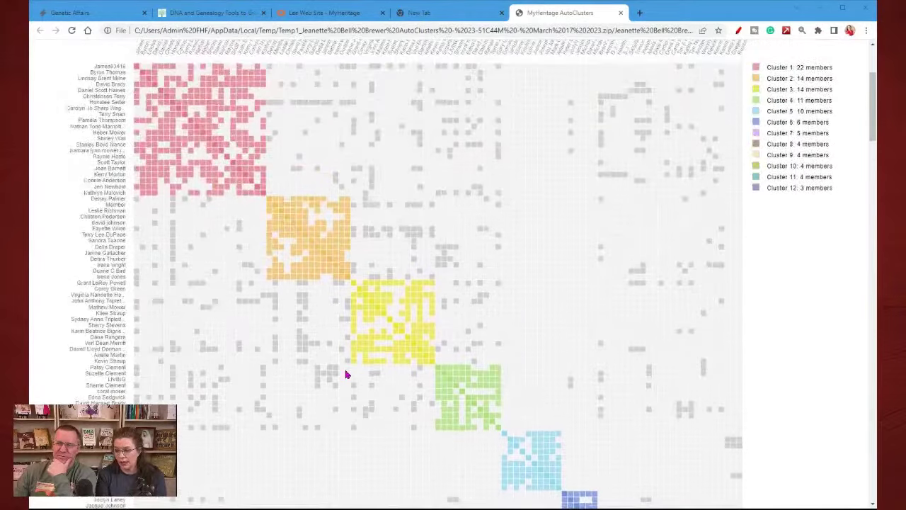
pyautogui.scroll(3, 346, 373)
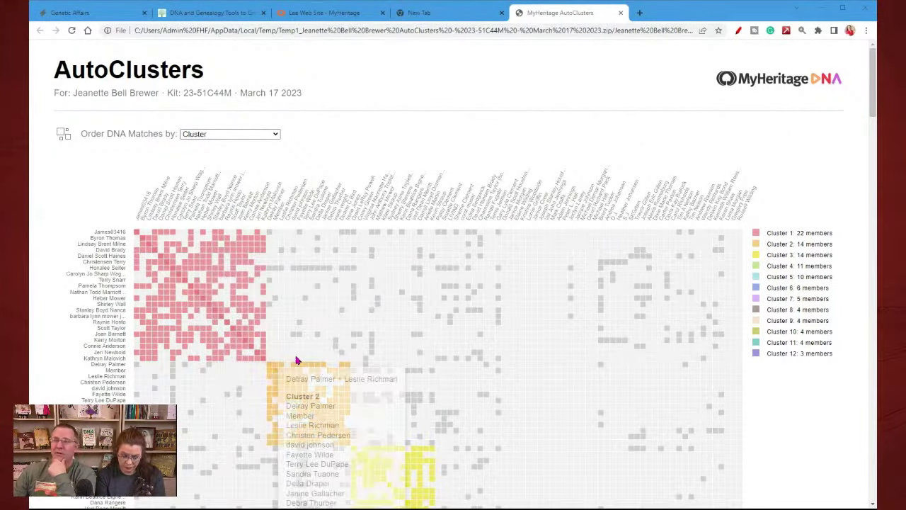
pyautogui.scroll(-2, 432, 360)
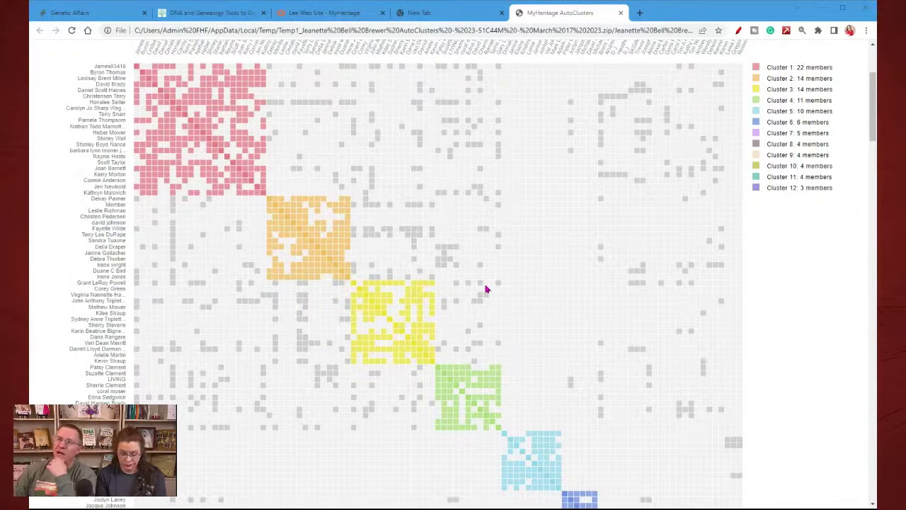
pyautogui.scroll(-1, 486, 288)
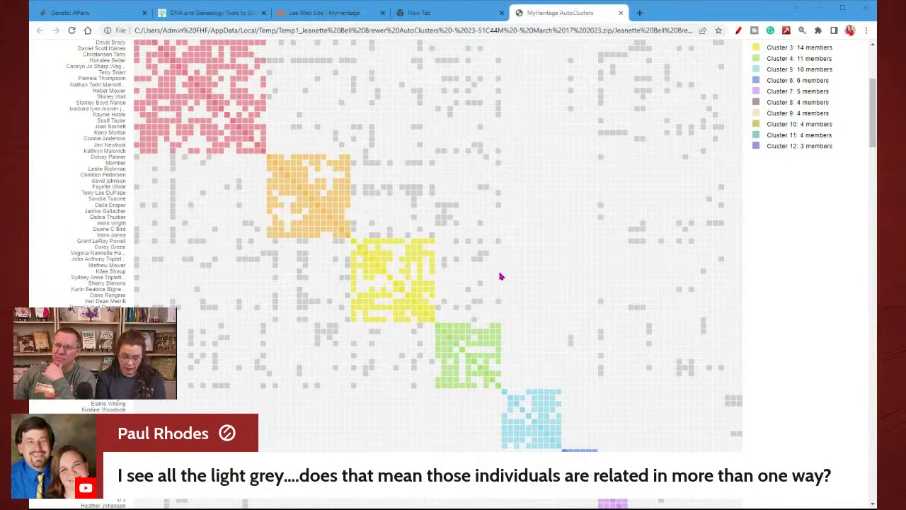
pyautogui.scroll(-1, 499, 276)
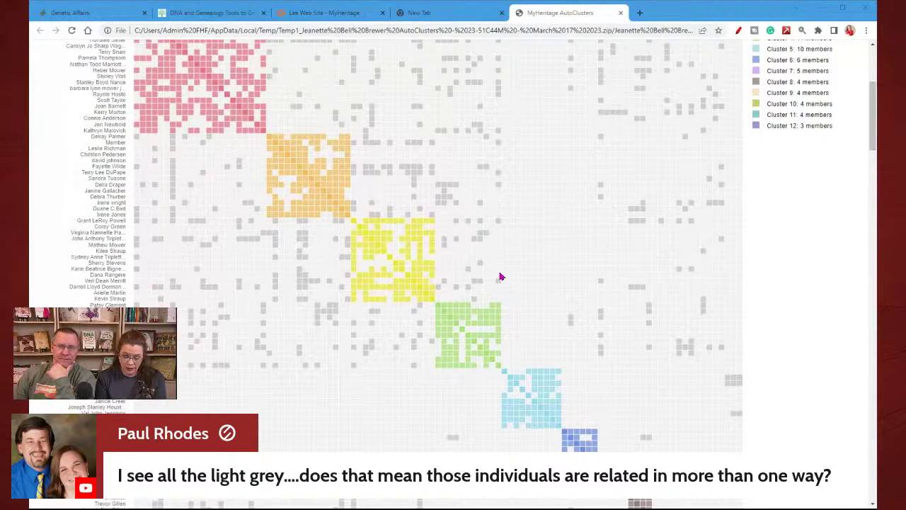
pyautogui.scroll(3, 500, 276)
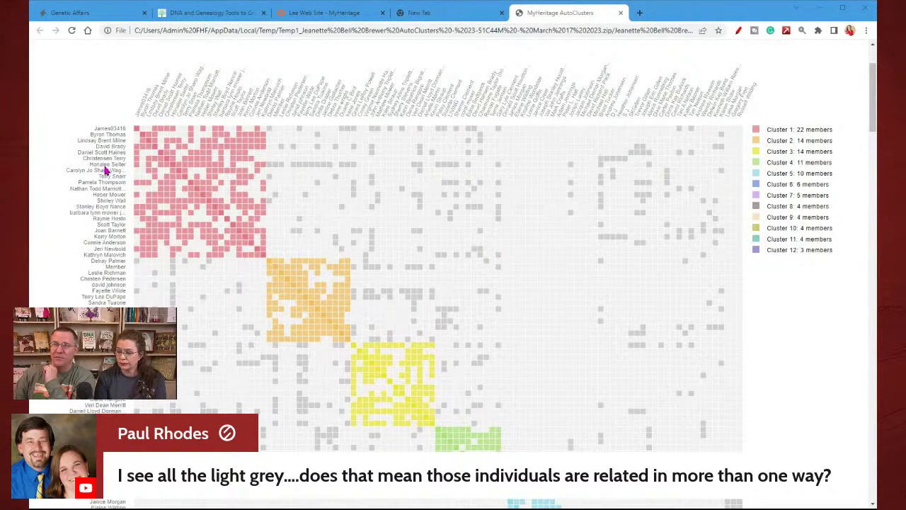
pyautogui.moveTo(269, 168)
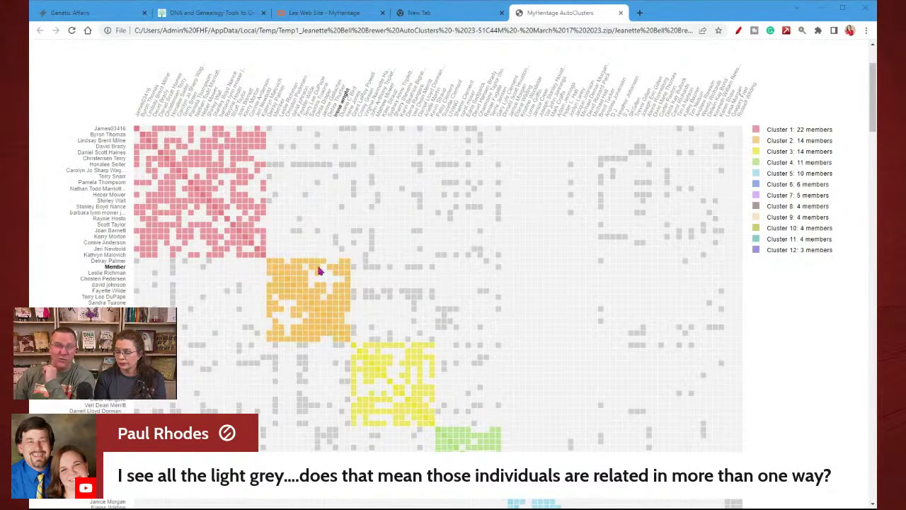
pyautogui.moveTo(328, 290)
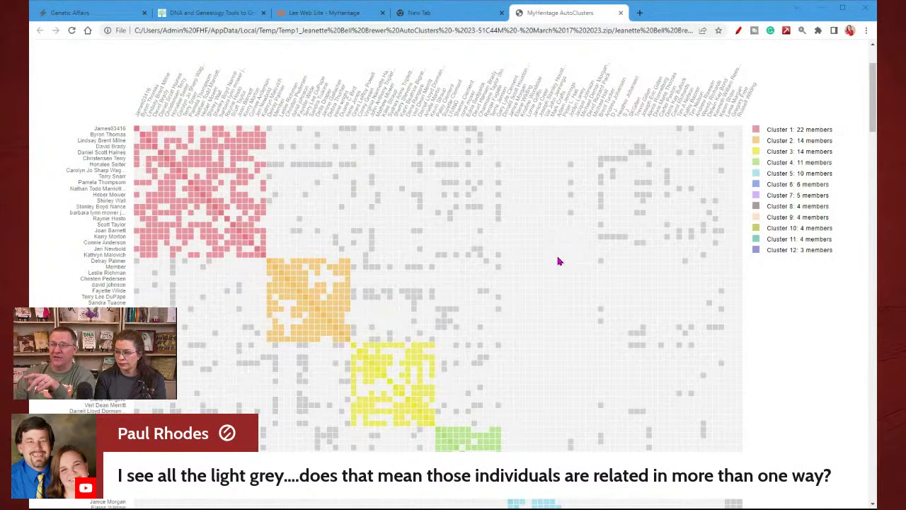
pyautogui.scroll(2, 559, 262)
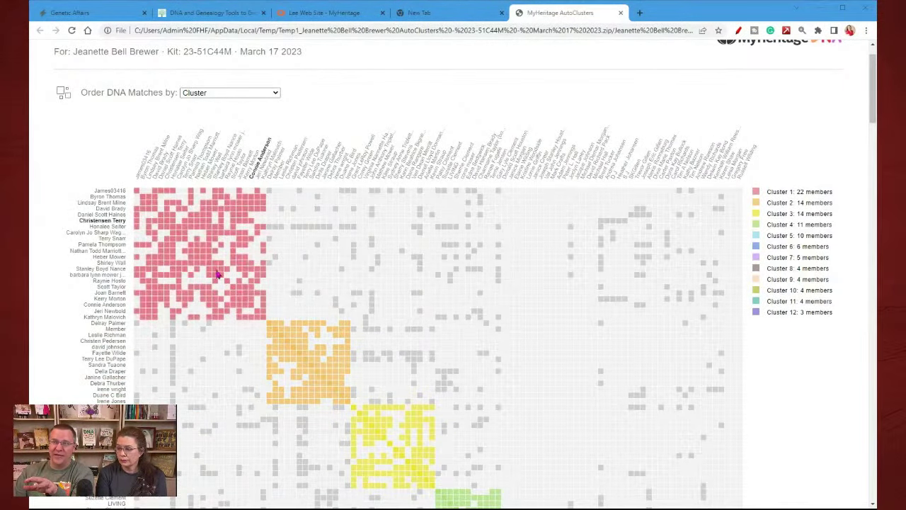
pyautogui.scroll(1, 348, 288)
pyautogui.scroll(-3, 348, 288)
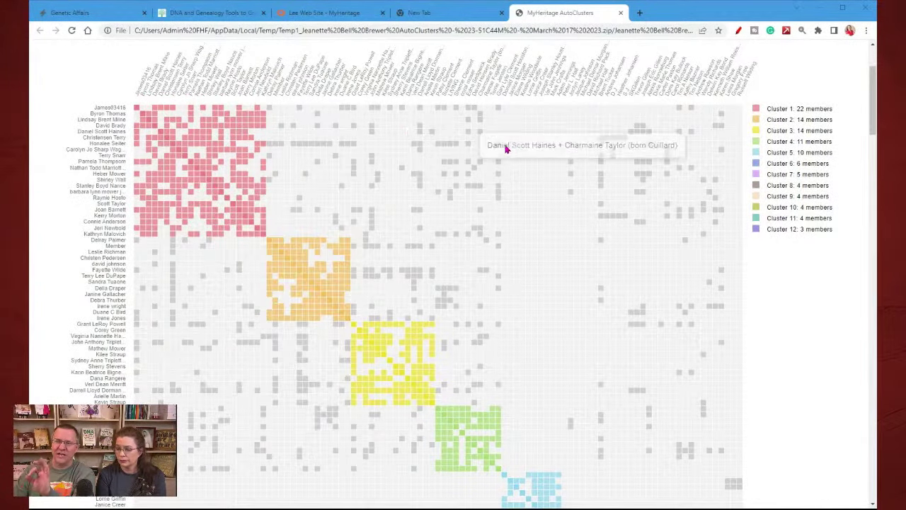
pyautogui.scroll(-2, 324, 177)
pyautogui.scroll(-2, 324, 177)
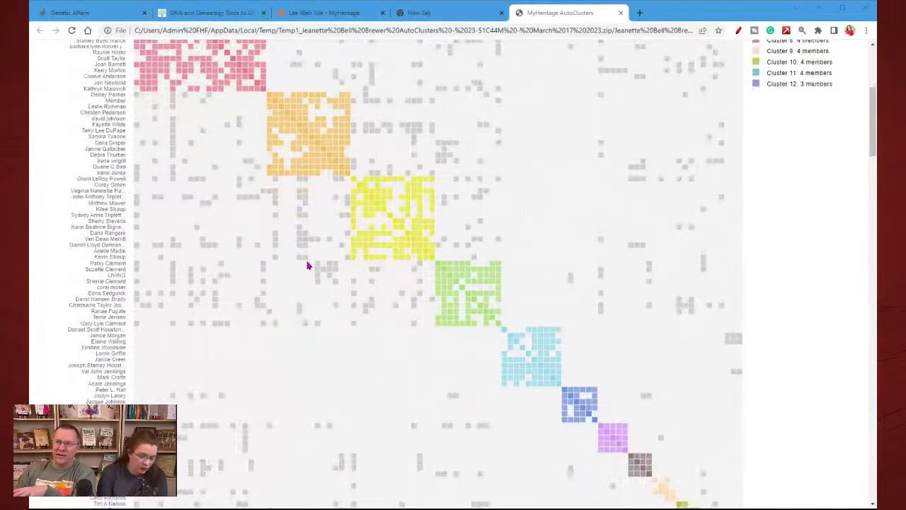
pyautogui.scroll(2, 358, 290)
pyautogui.scroll(2, 416, 365)
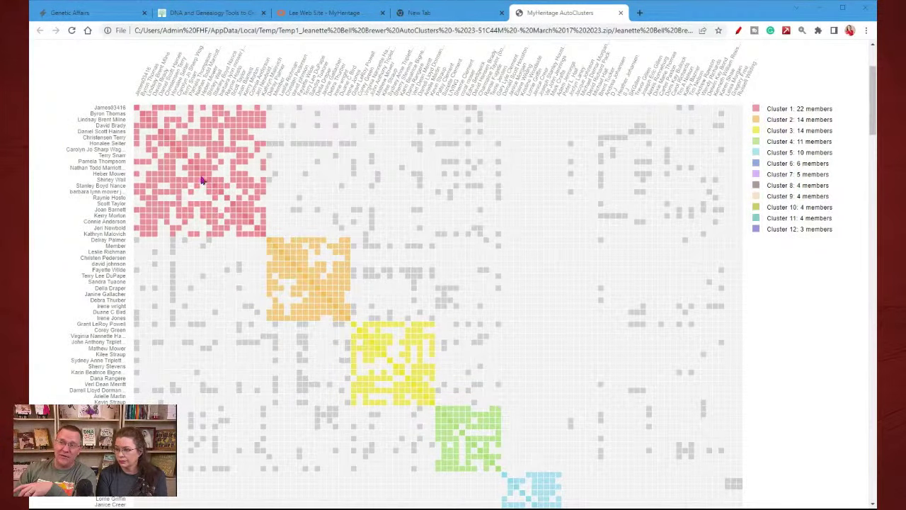
pyautogui.moveTo(376, 386)
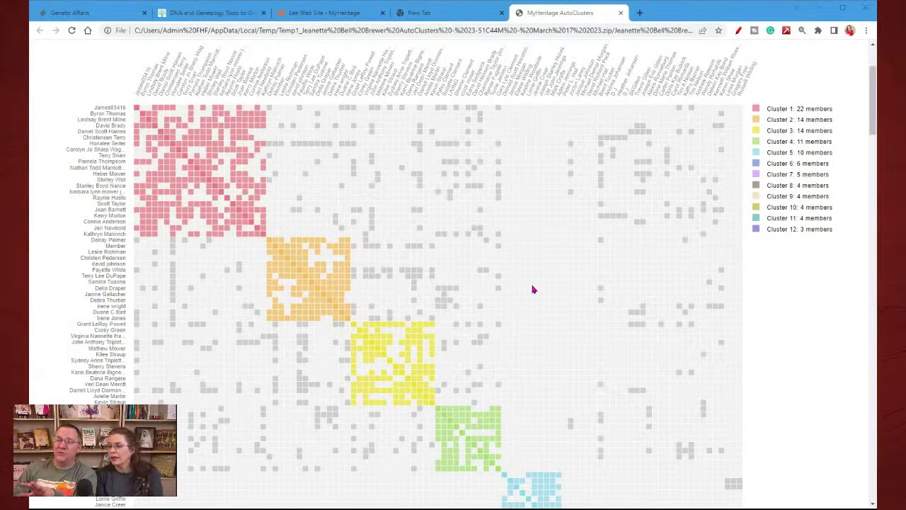
pyautogui.scroll(-3, 533, 287)
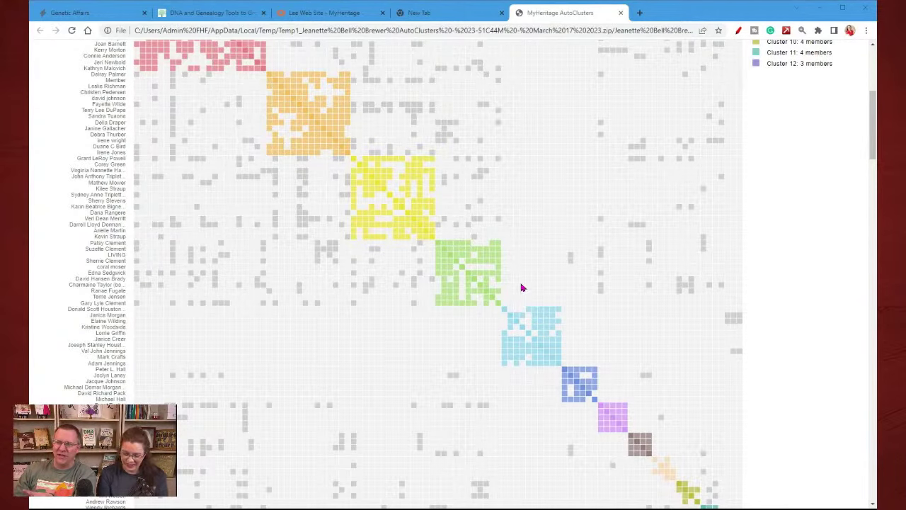
pyautogui.scroll(5, 520, 184)
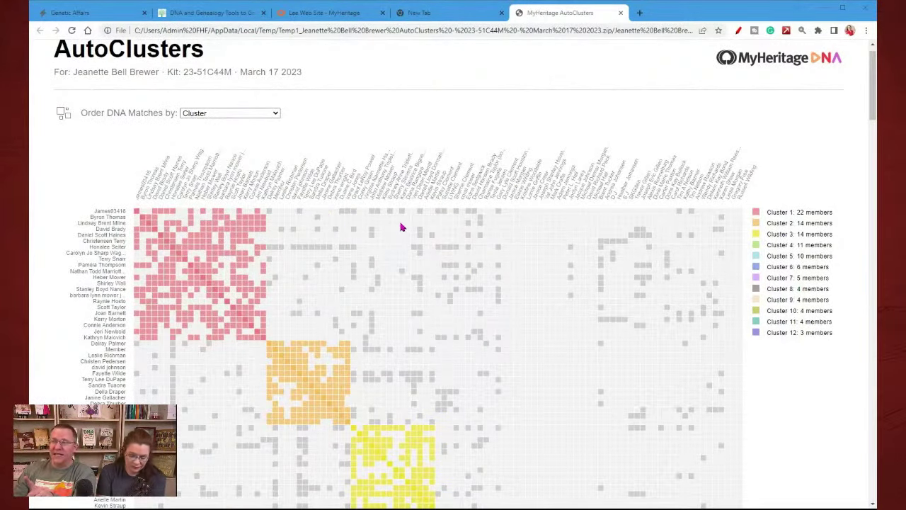
pyautogui.scroll(-6, 537, 251)
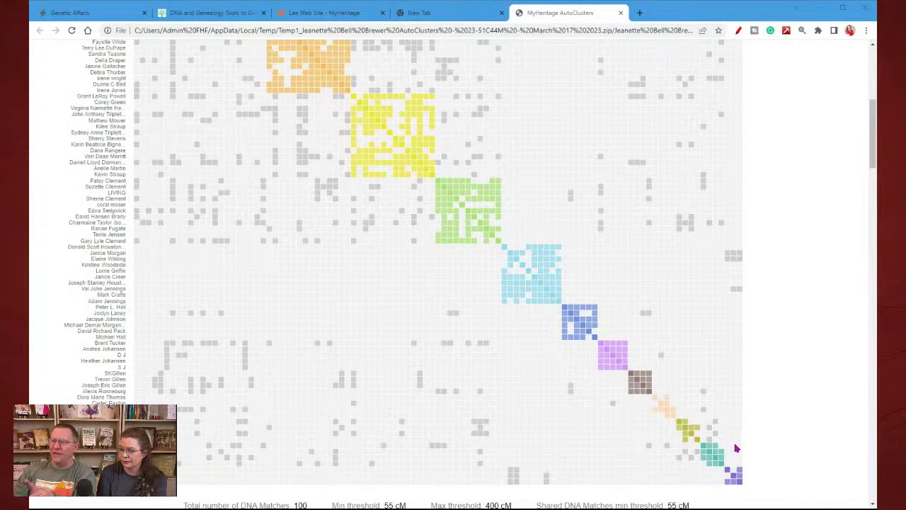
pyautogui.scroll(-1, 736, 448)
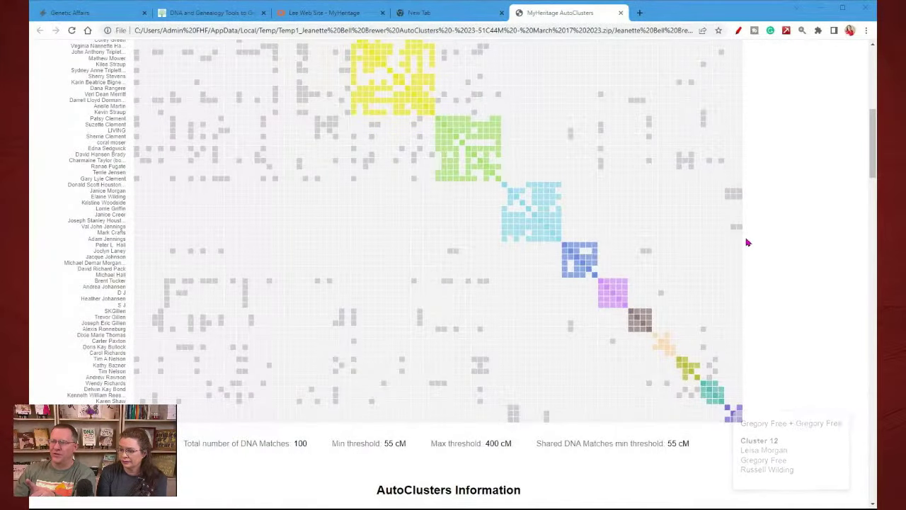
pyautogui.scroll(3, 747, 243)
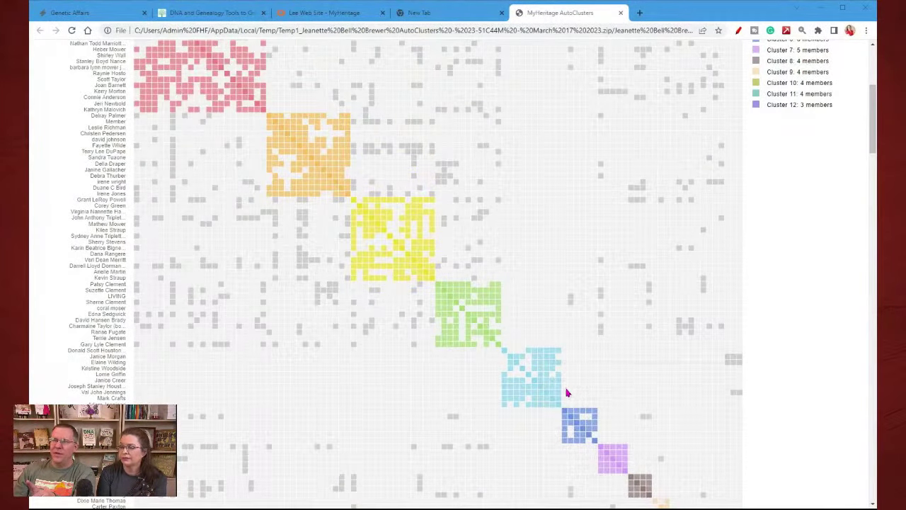
pyautogui.moveTo(509, 395)
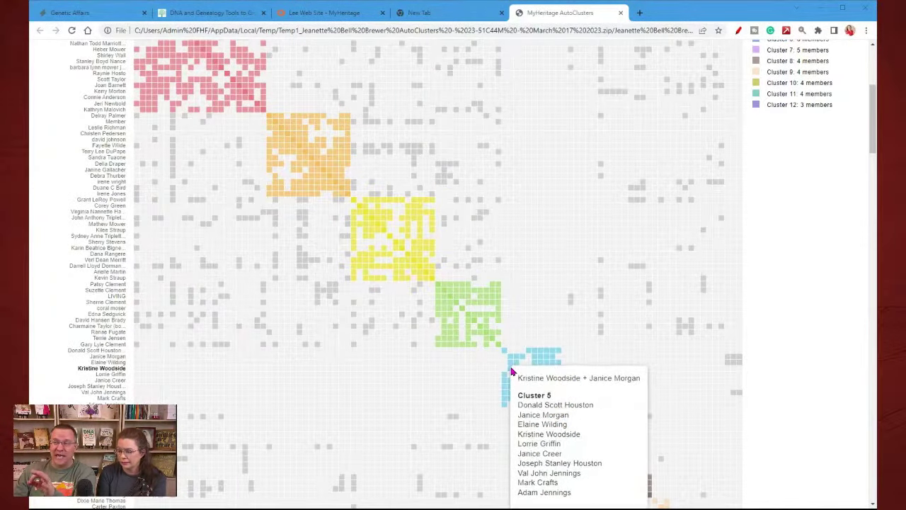
pyautogui.scroll(-1, 524, 318)
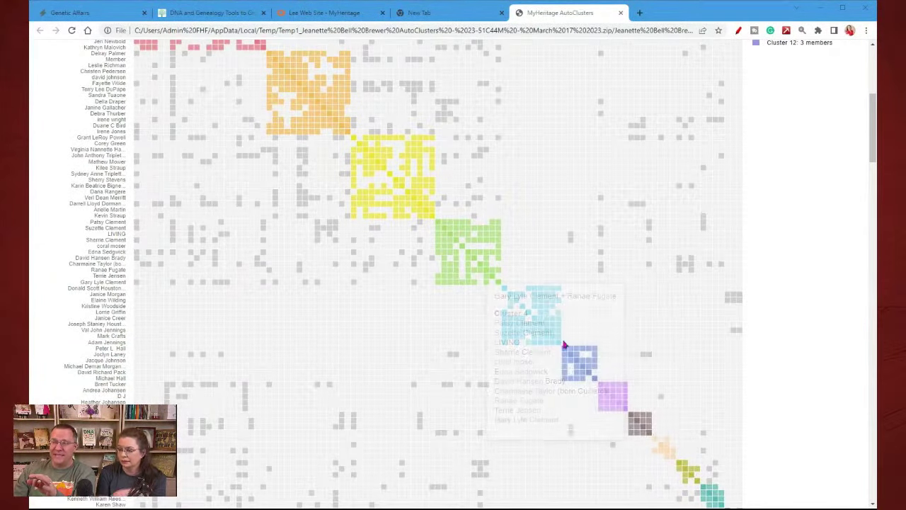
pyautogui.moveTo(510, 341)
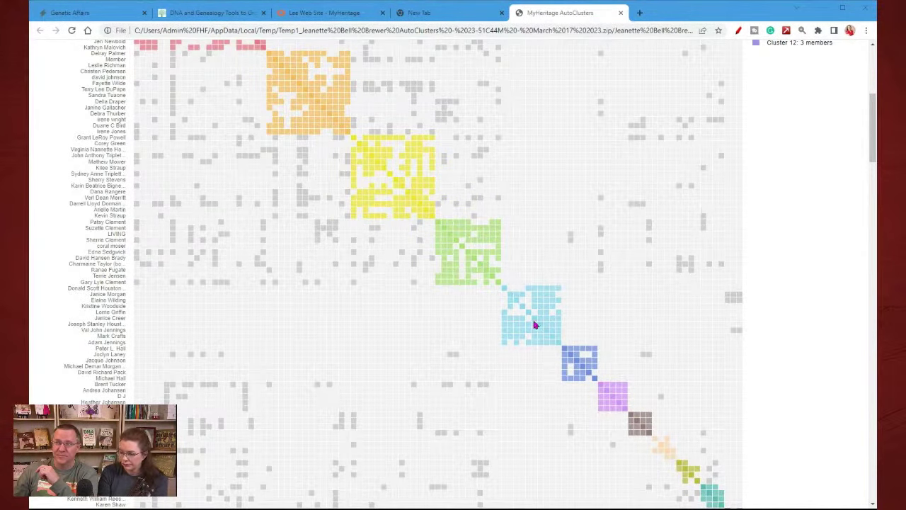
pyautogui.scroll(-1, 567, 301)
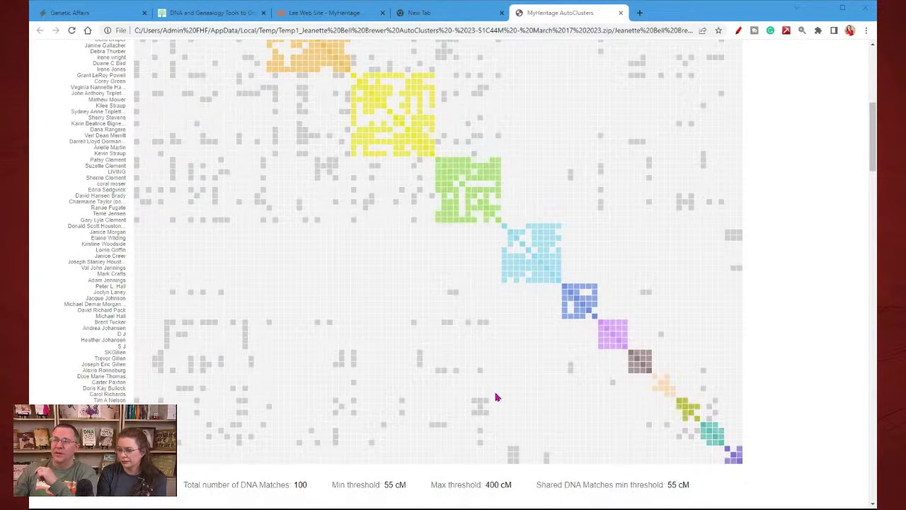
pyautogui.scroll(3, 496, 397)
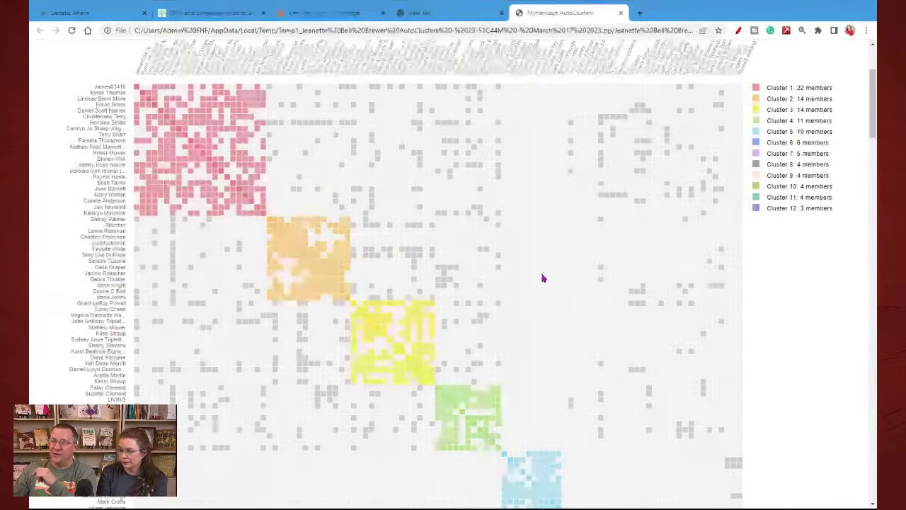
pyautogui.scroll(-3, 538, 385)
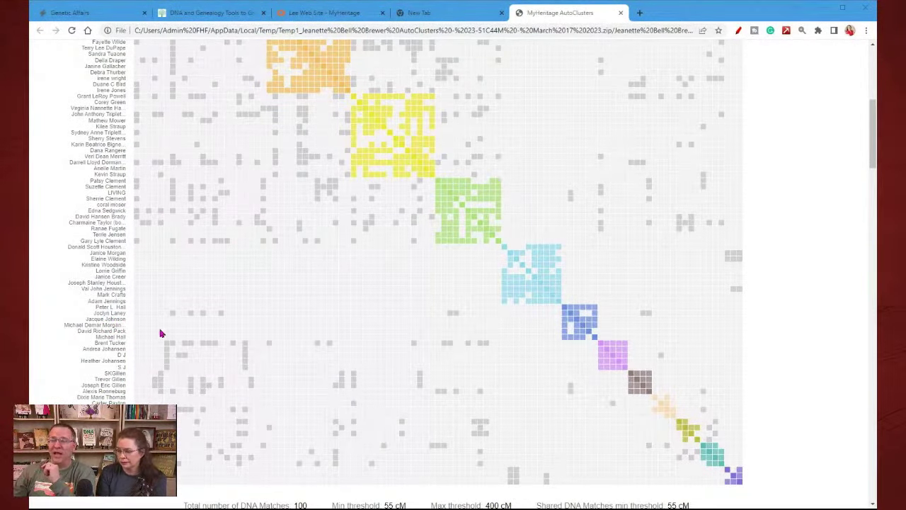
pyautogui.scroll(5, 550, 362)
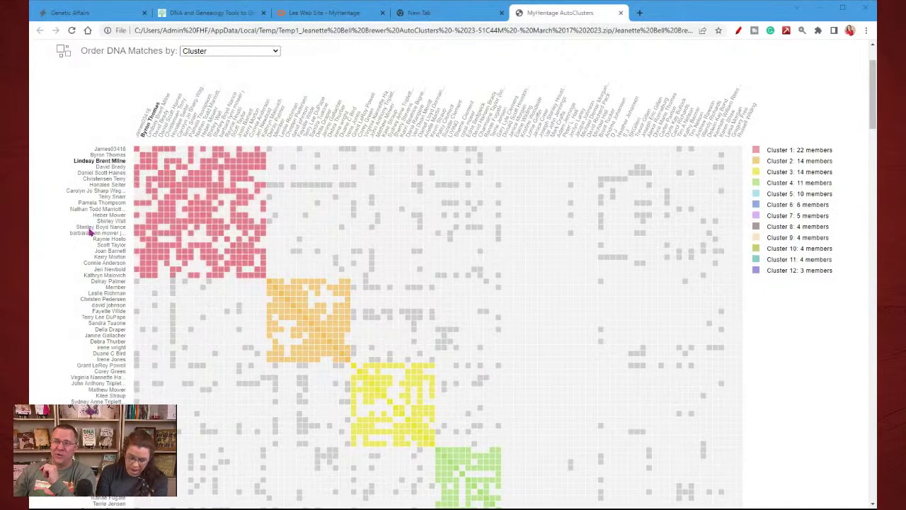
pyautogui.scroll(-2, 298, 318)
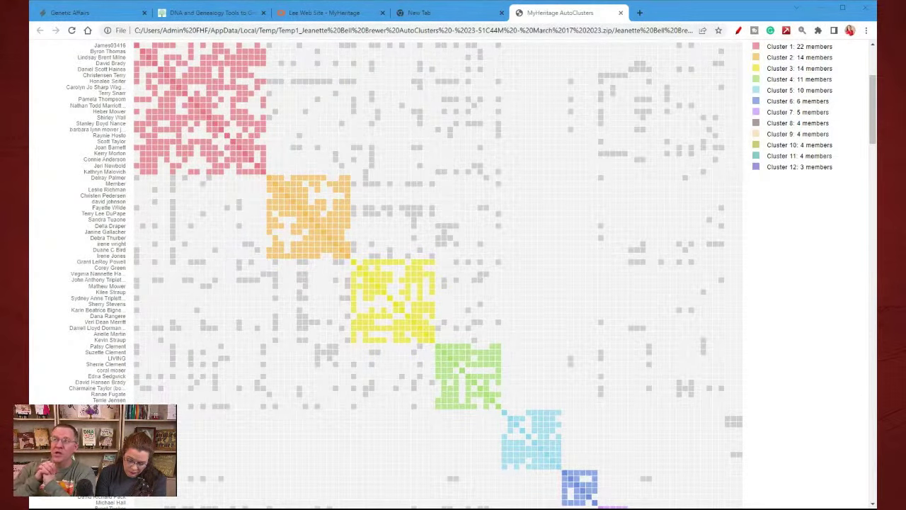
pyautogui.scroll(-10, 397, 236)
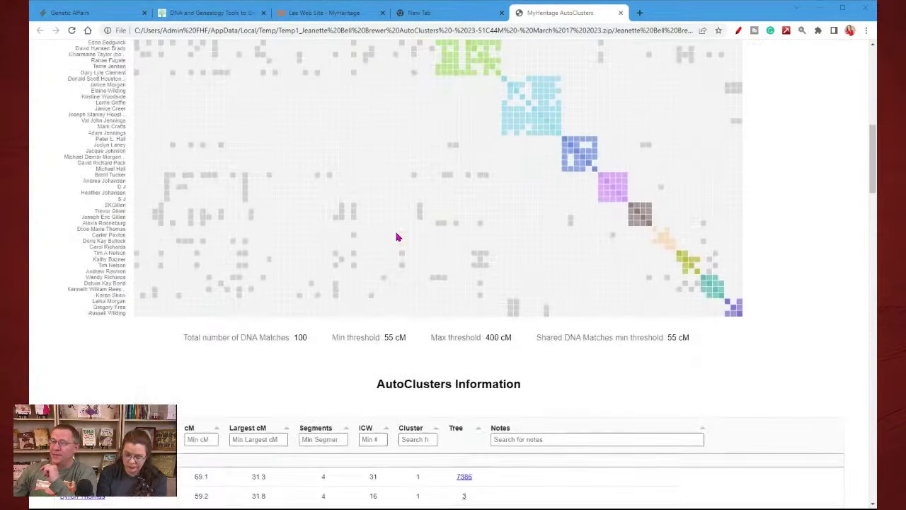
# Scroll to the AutoClusters Information table listing Cluster 1's 22 matches
pyautogui.scroll(5, 397, 236)
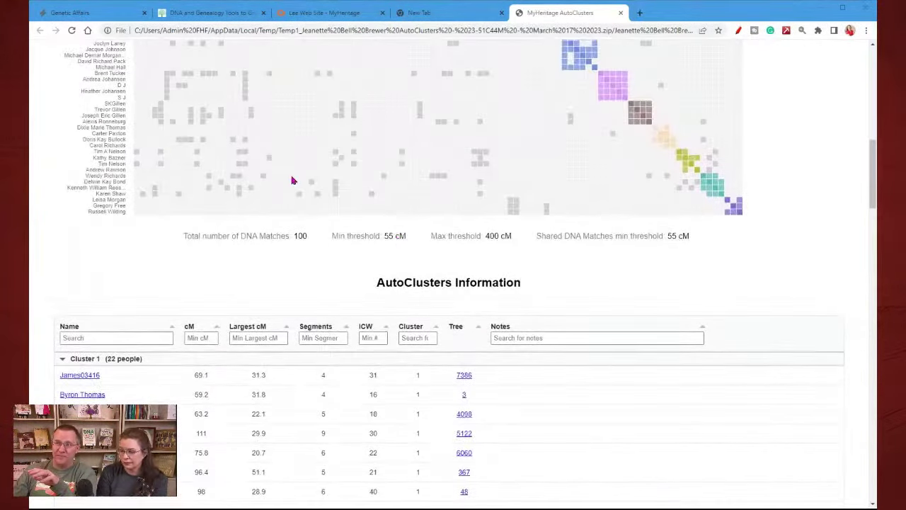
pyautogui.scroll(-4, 453, 199)
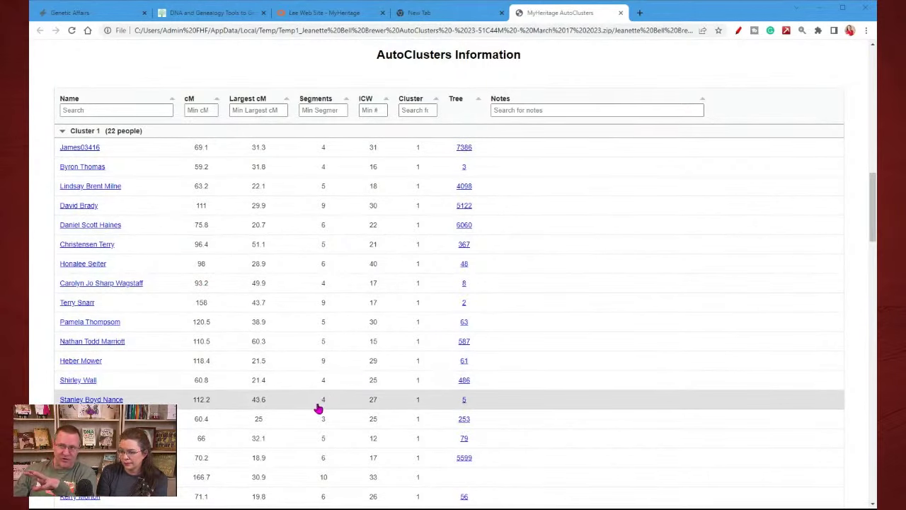
pyautogui.scroll(1, 495, 212)
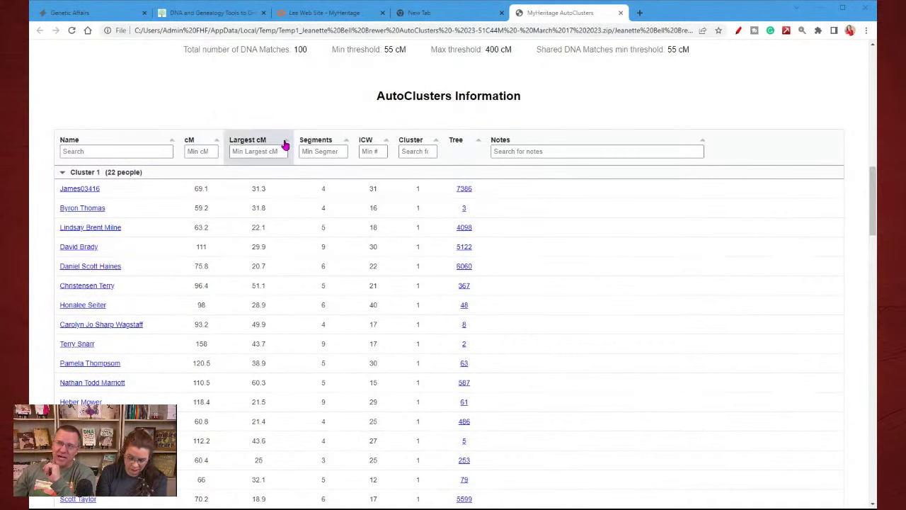
# Sort the information table by Largest cM, highest first
pyautogui.click(285, 144)
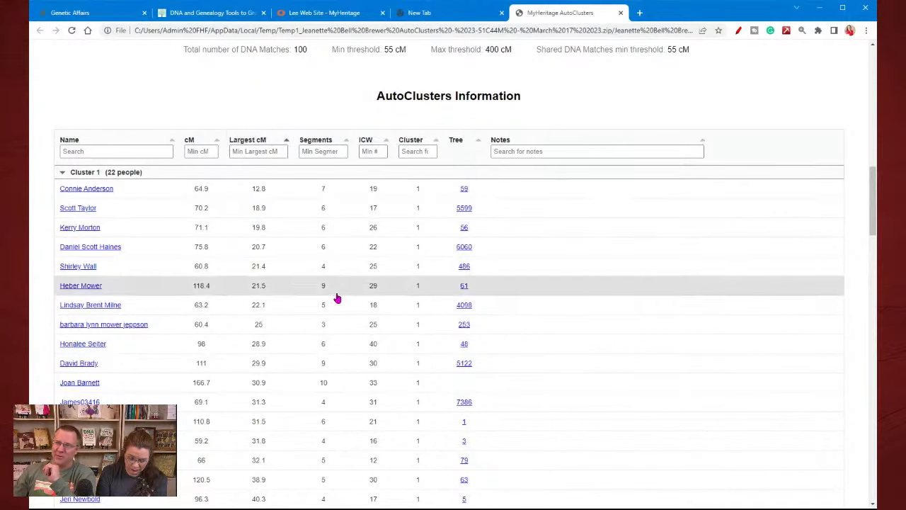
pyautogui.click(286, 145)
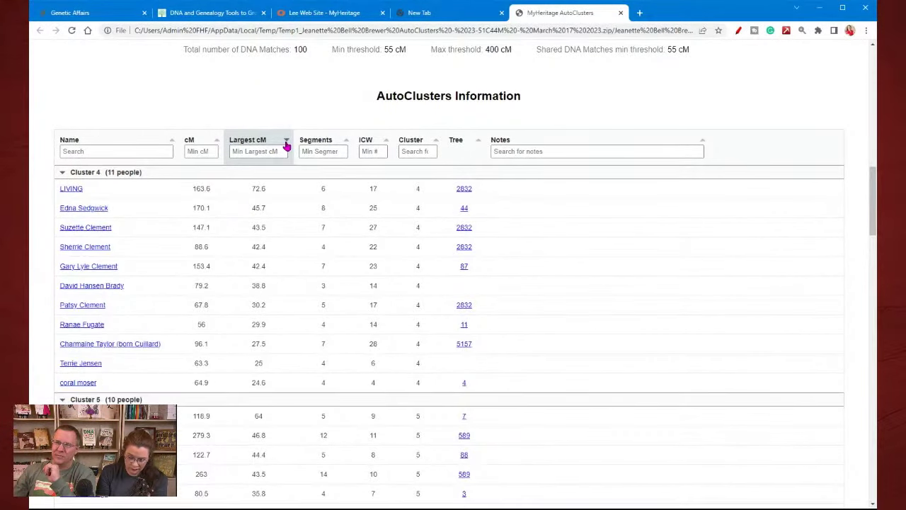
pyautogui.scroll(2, 347, 272)
pyautogui.scroll(-3, 382, 297)
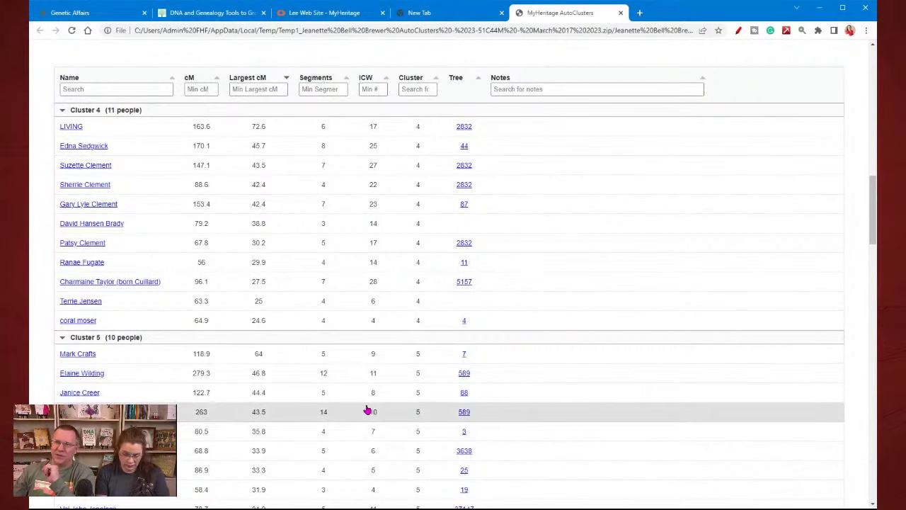
pyautogui.scroll(-2, 374, 383)
pyautogui.scroll(-1, 366, 422)
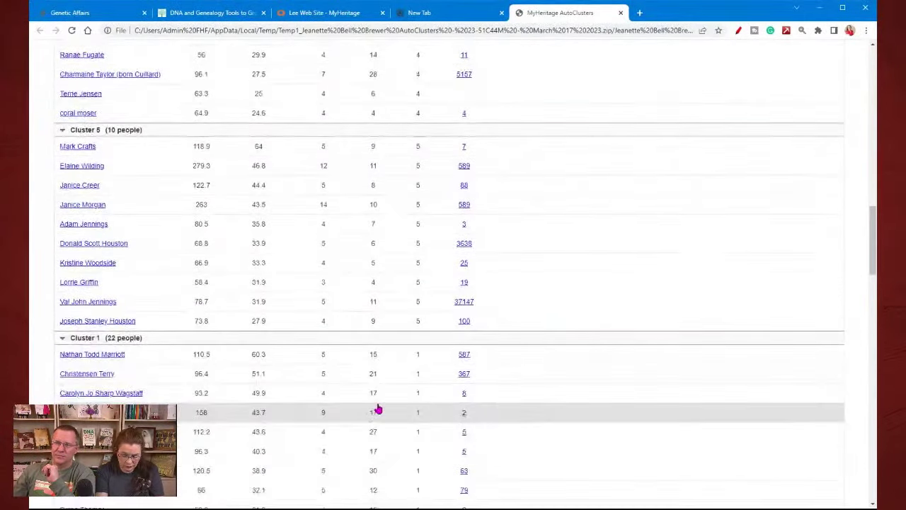
# Scroll through the sorted match rows, then return to the top
pyautogui.scroll(1, 118, 328)
pyautogui.scroll(-4, 388, 398)
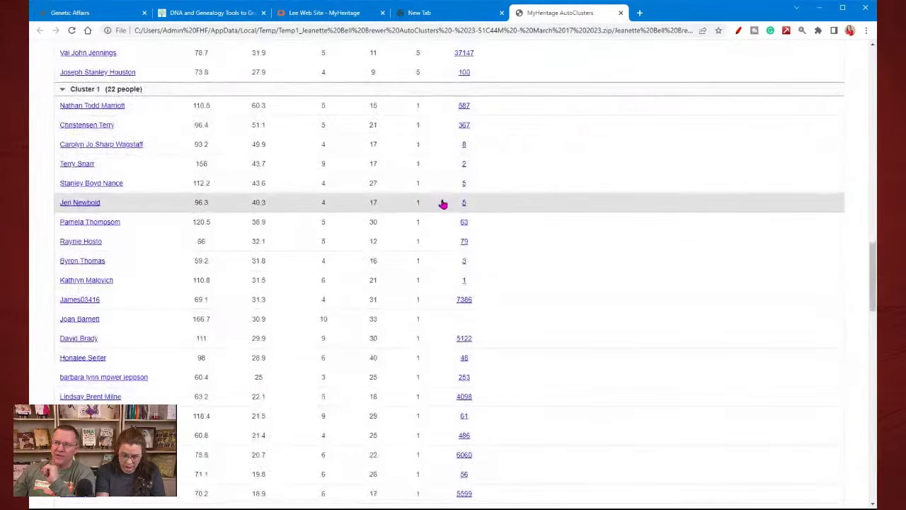
pyautogui.scroll(-8, 375, 397)
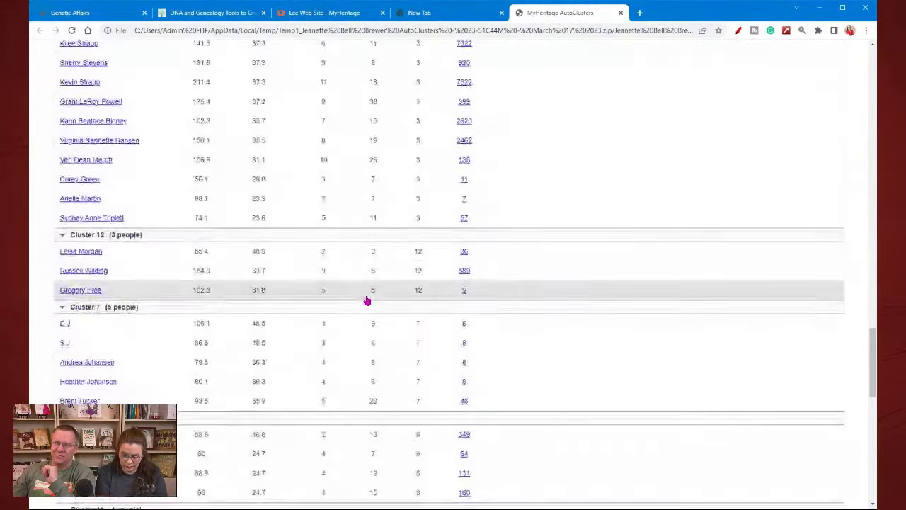
pyautogui.scroll(-1, 367, 301)
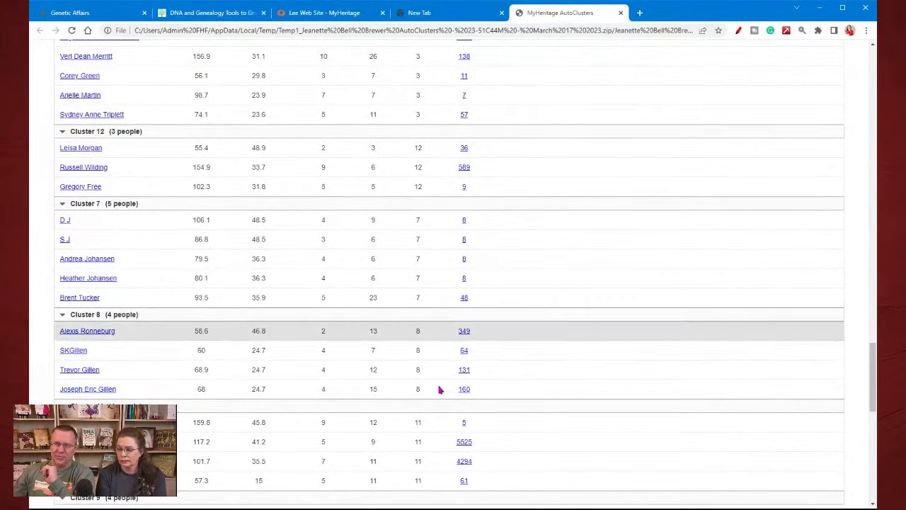
pyautogui.scroll(8, 613, 378)
pyautogui.scroll(-7, 613, 379)
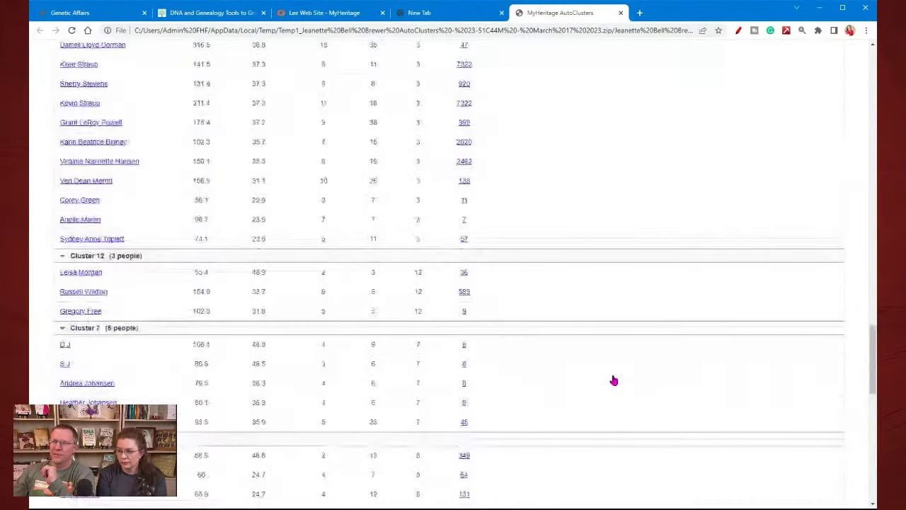
pyautogui.scroll(15, 614, 380)
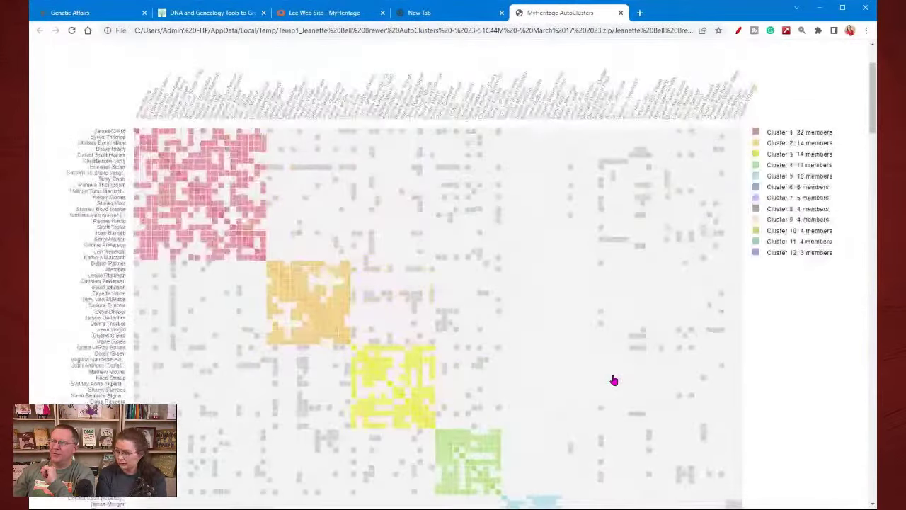
pyautogui.scroll(2, 614, 380)
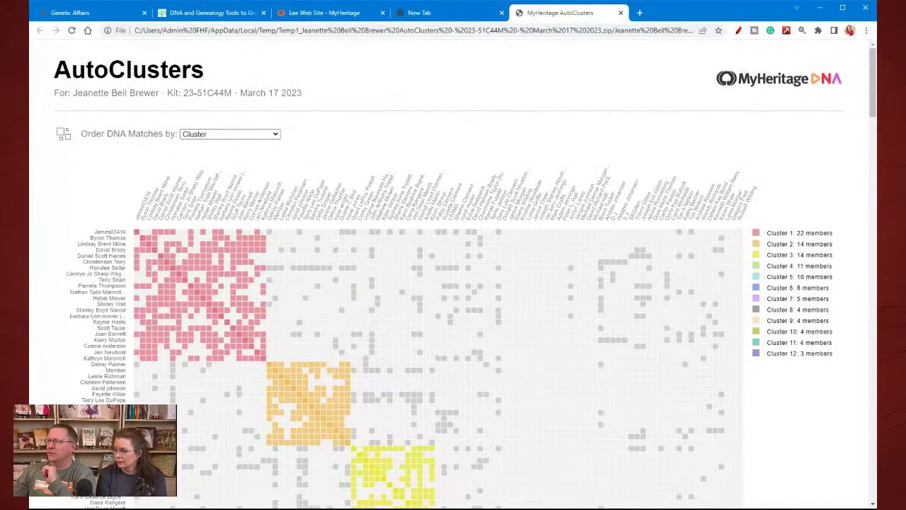
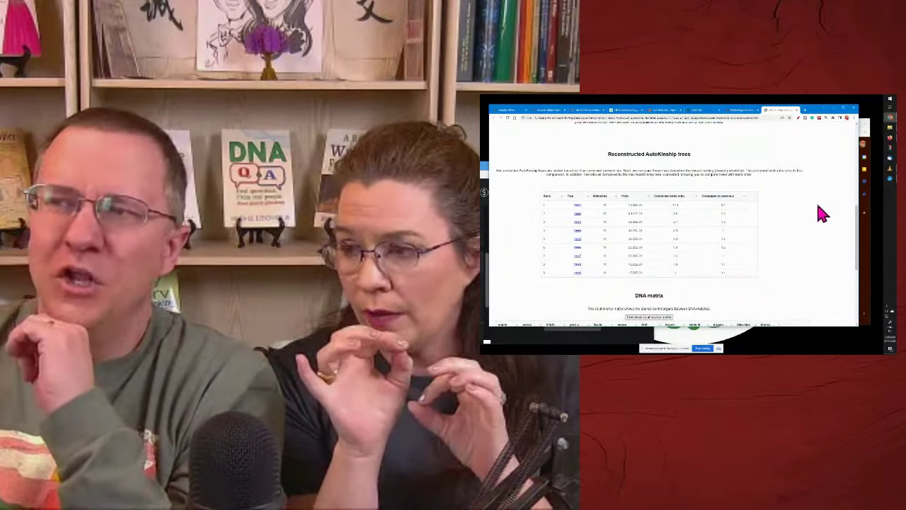
pyautogui.scroll(5, 860, 250)
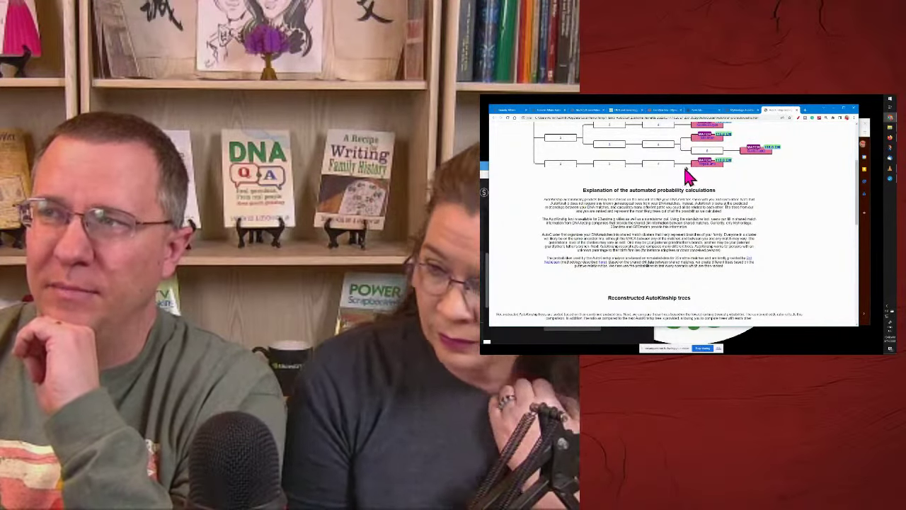
pyautogui.scroll(-5, 722, 264)
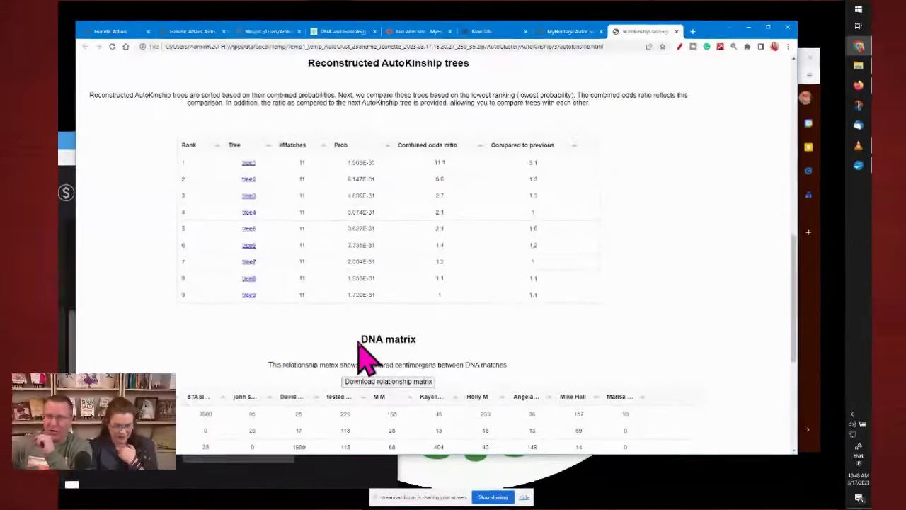
pyautogui.click(237, 162)
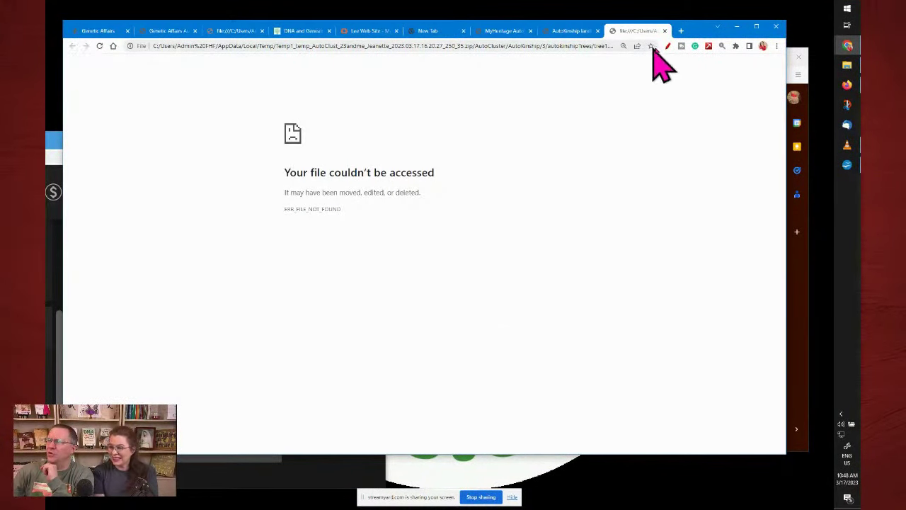
pyautogui.click(664, 31)
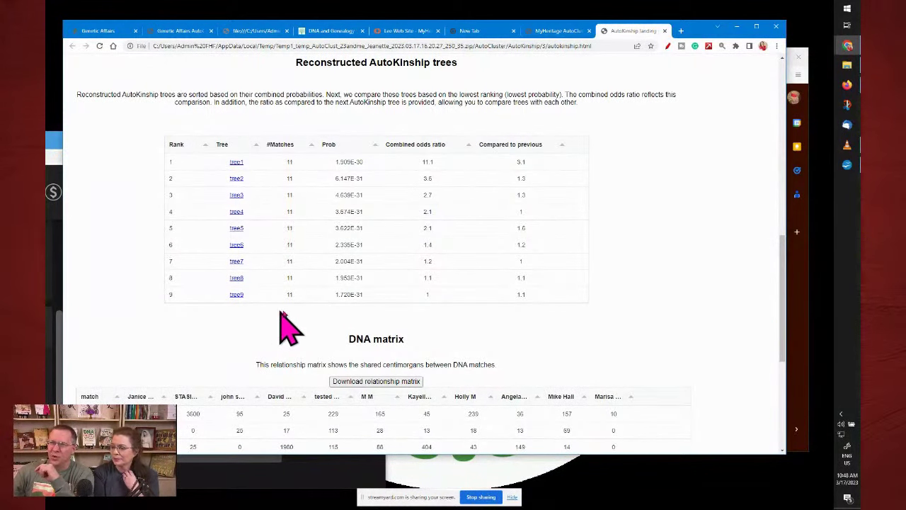
pyautogui.scroll(1, 368, 269)
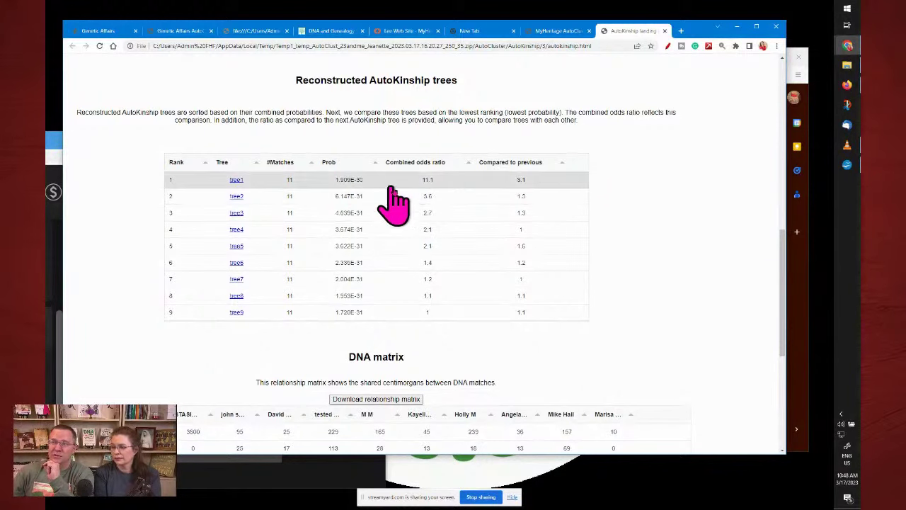
pyautogui.scroll(1, 404, 259)
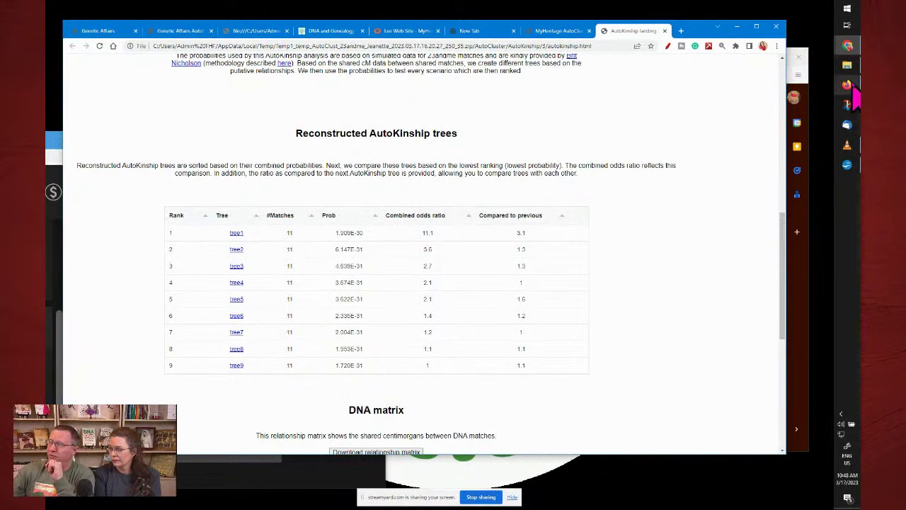
# Open cluster 3's tree1.html and tree2.html from the tree files folder in separate browser tabs
pyautogui.click(847, 65)
pyautogui.click(262, 168)
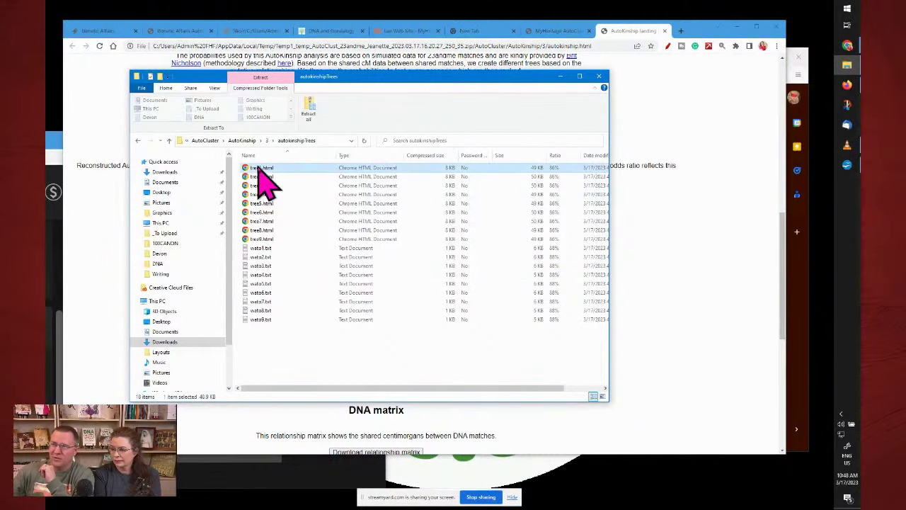
pyautogui.doubleClick(258, 168)
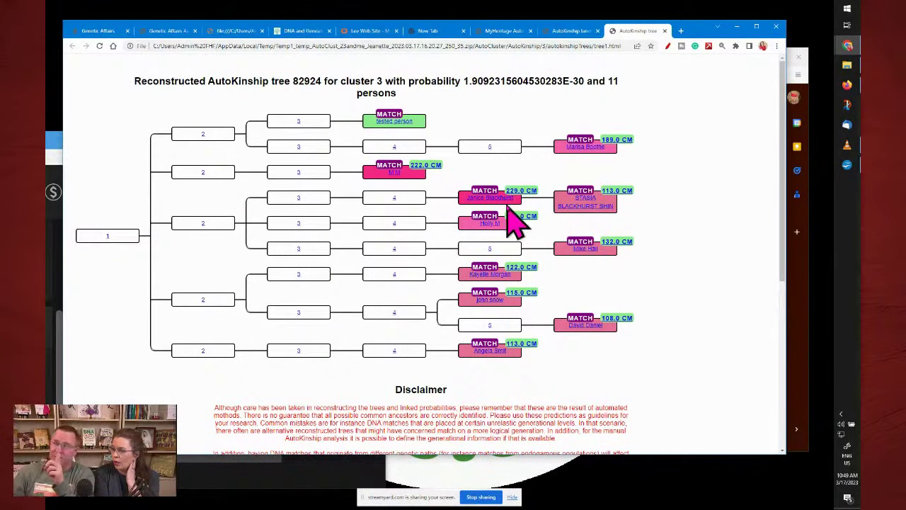
pyautogui.click(847, 64)
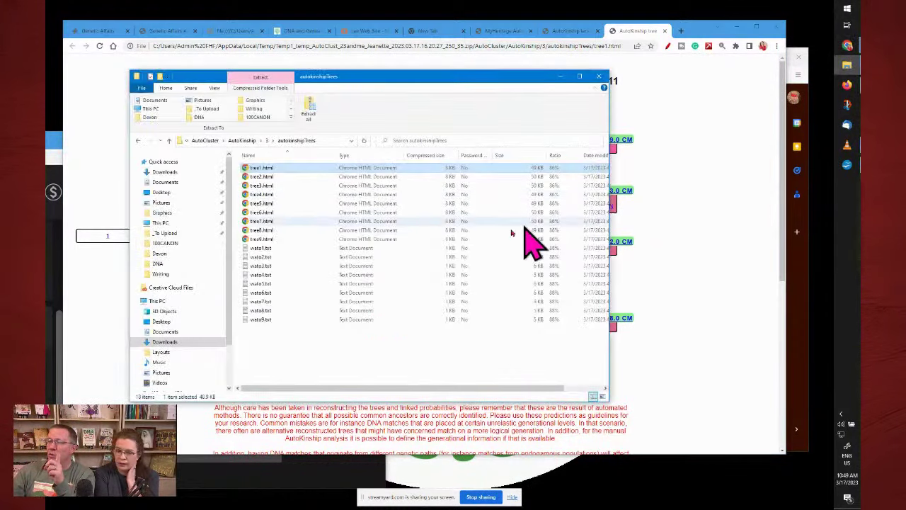
pyautogui.doubleClick(258, 177)
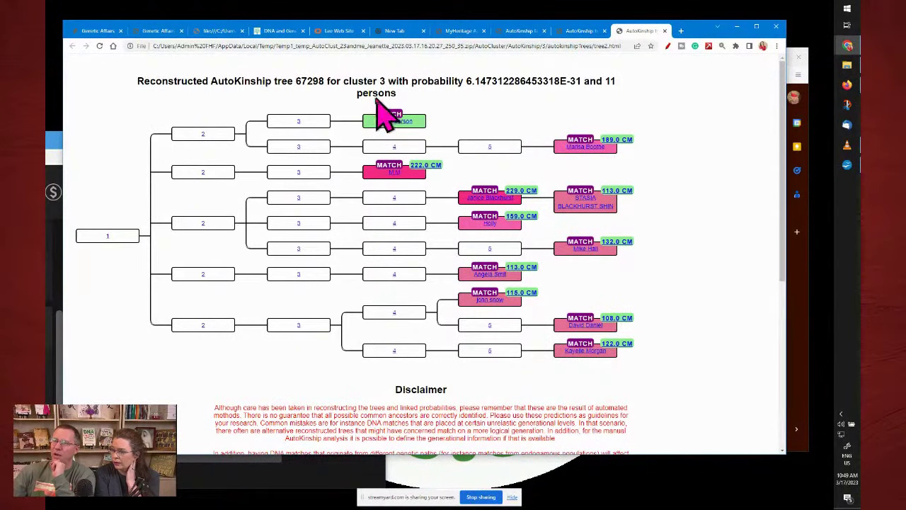
# Switch back and forth between the tabs to compare tree 82924 with tree 67298
pyautogui.click(579, 30)
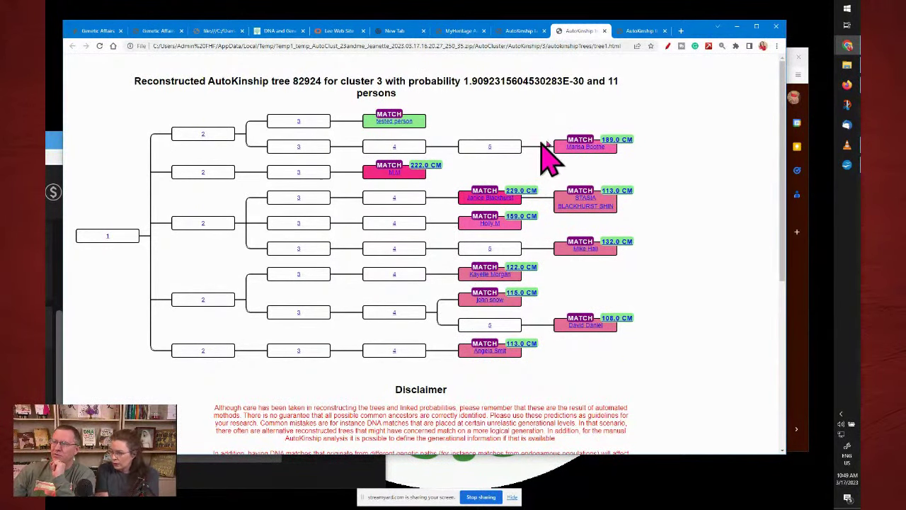
pyautogui.click(641, 31)
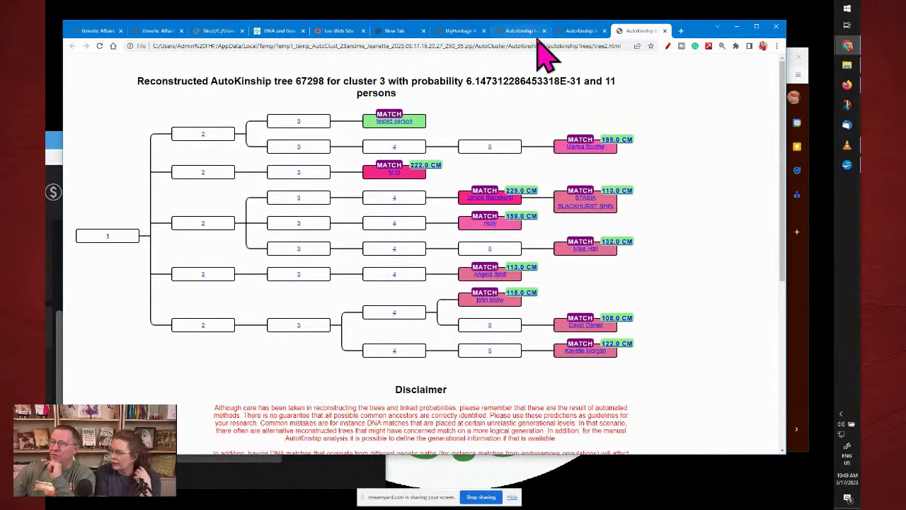
pyautogui.click(578, 32)
pyautogui.click(632, 32)
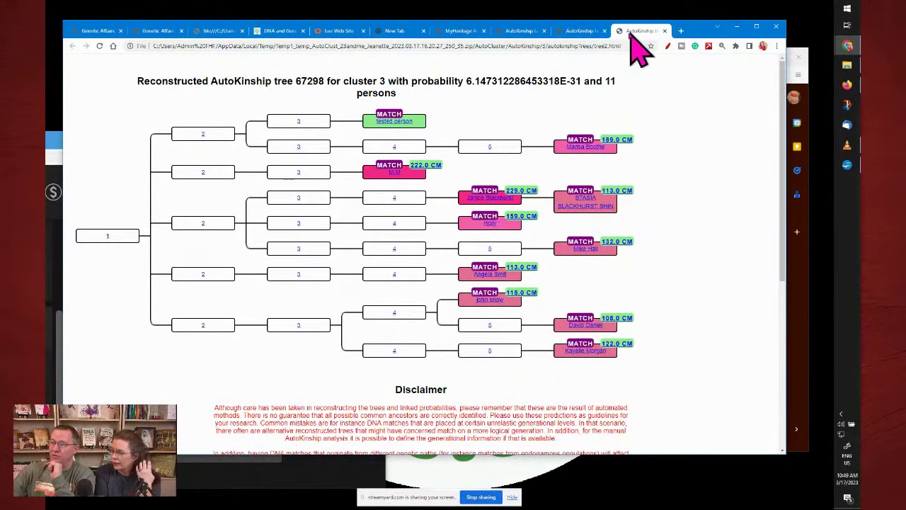
pyautogui.click(580, 31)
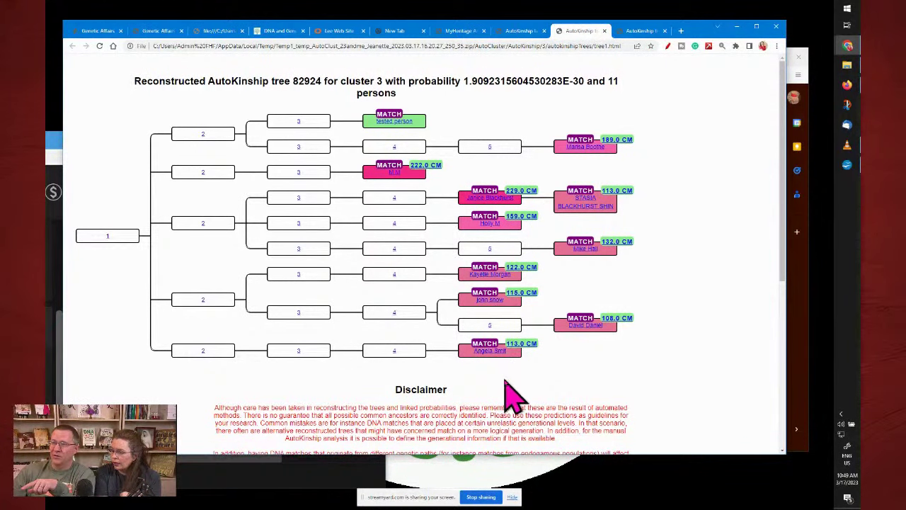
pyautogui.click(632, 31)
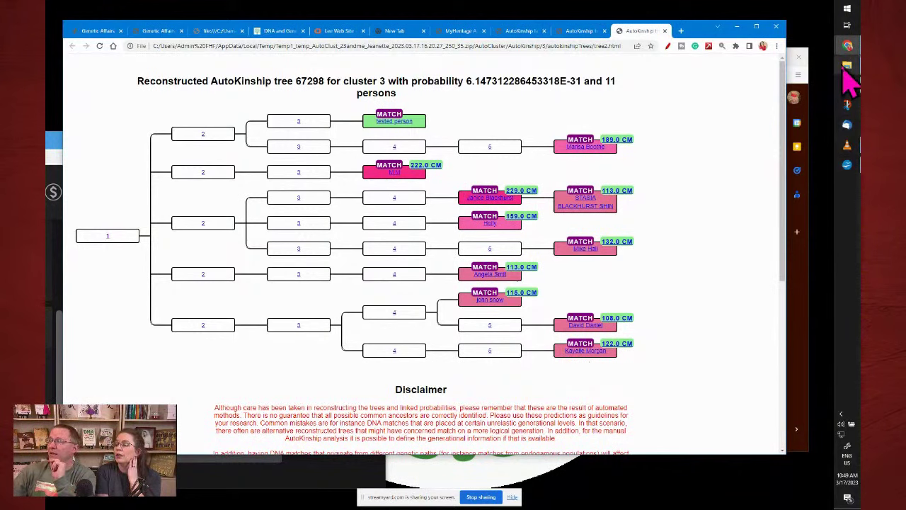
# Open tree3.html from the tree files folder in its own browser tab
pyautogui.click(848, 64)
pyautogui.click(257, 185)
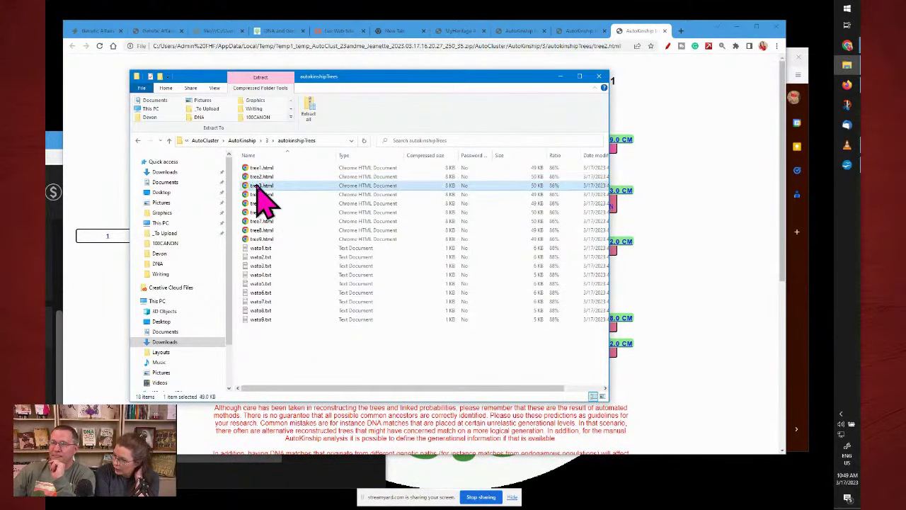
pyautogui.doubleClick(256, 186)
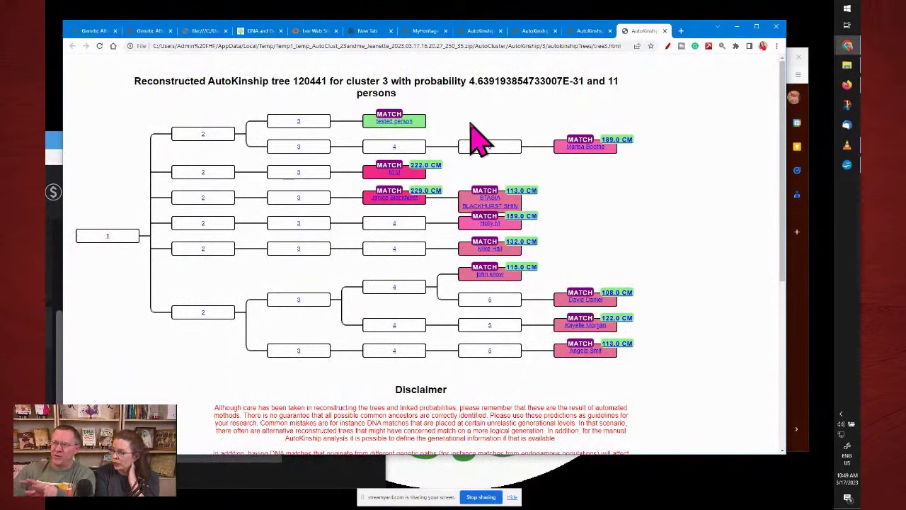
# Cycle through the tabs comparing trees 82924, 67298 and 120441, ending on 67298
pyautogui.click(587, 30)
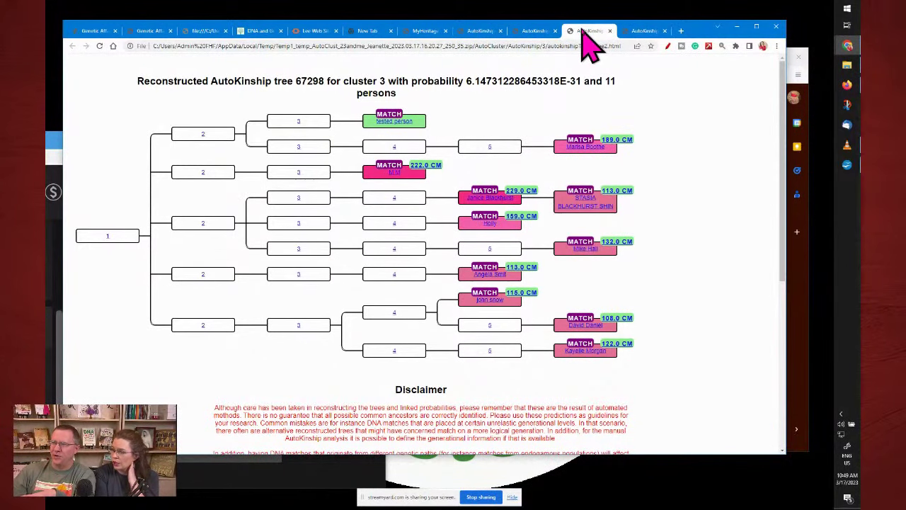
pyautogui.click(536, 31)
pyautogui.click(644, 32)
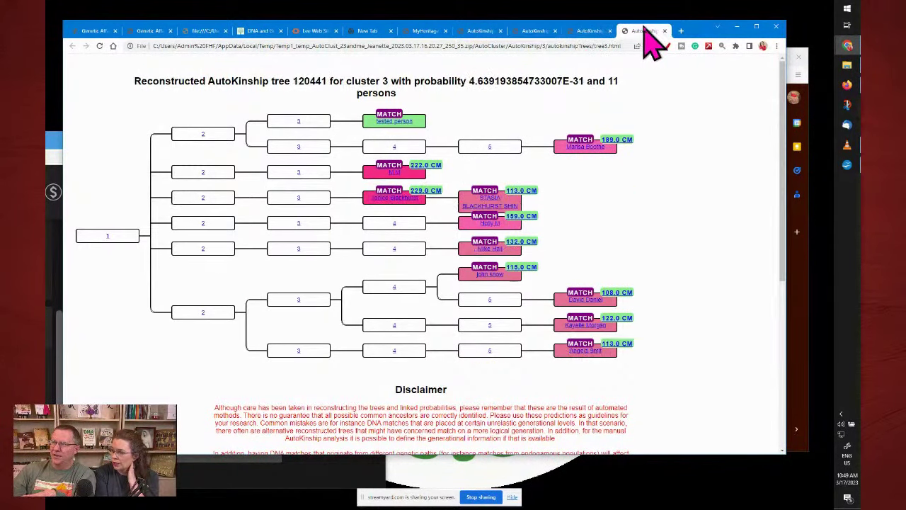
pyautogui.click(586, 30)
pyautogui.click(542, 31)
pyautogui.click(586, 30)
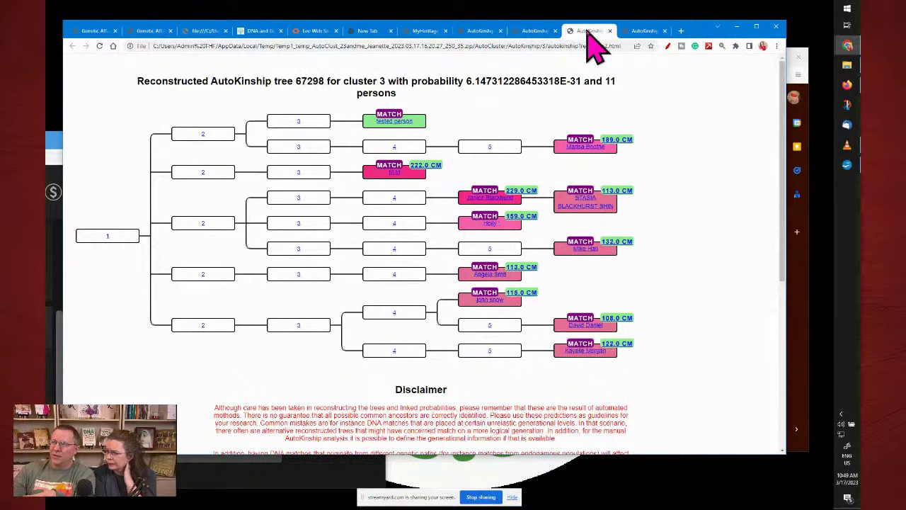
pyautogui.click(644, 31)
pyautogui.click(586, 31)
pyautogui.click(542, 31)
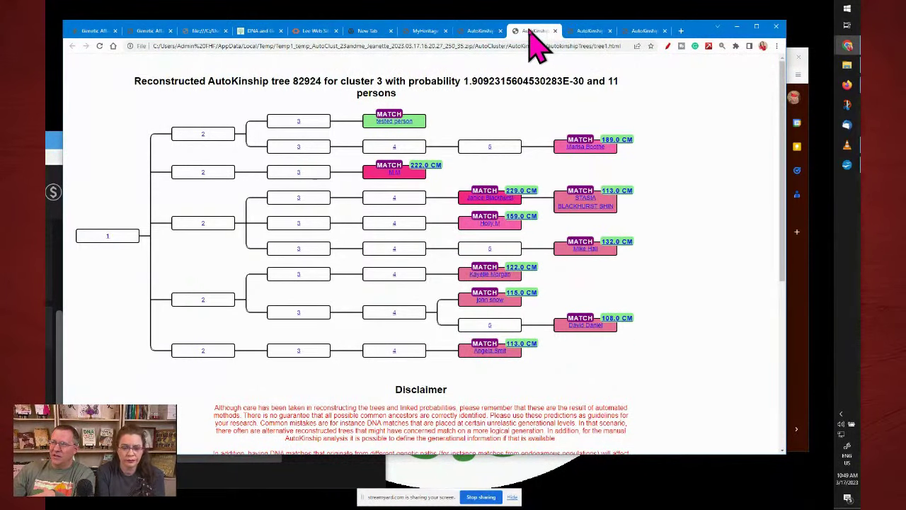
pyautogui.click(584, 32)
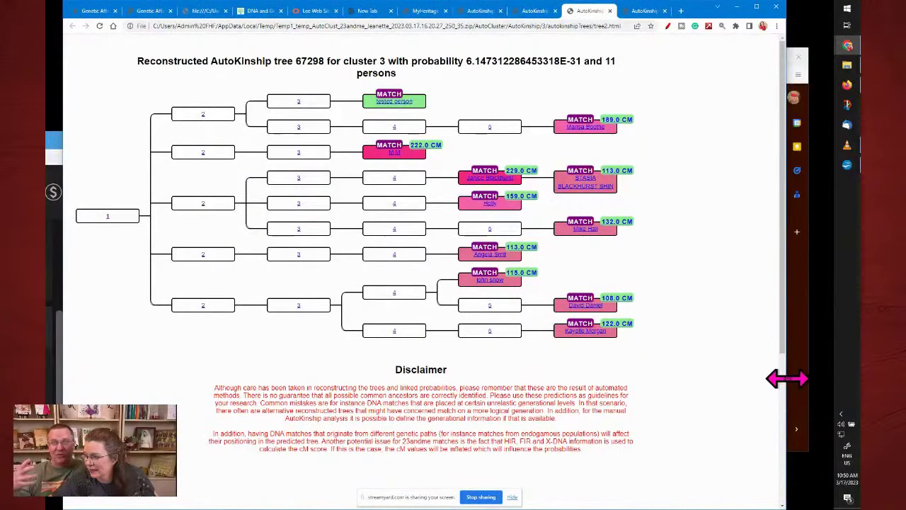
# Widen the Chrome window by dragging its edges
pyautogui.moveTo(786, 381); pyautogui.dragTo(842, 383)
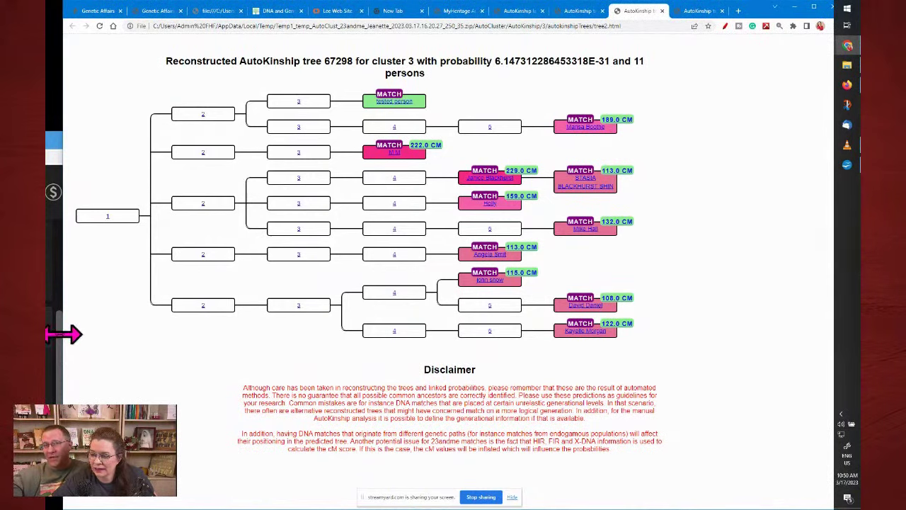
pyautogui.moveTo(64, 334); pyautogui.dragTo(51, 337)
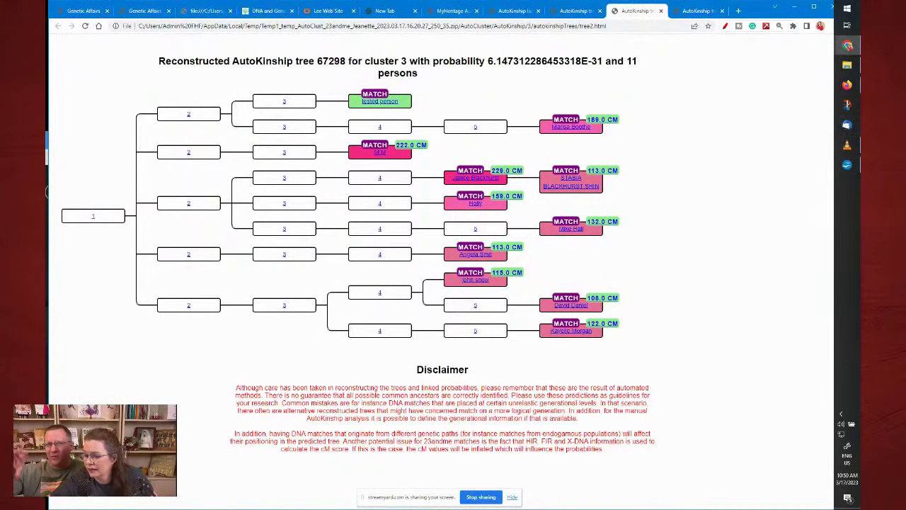
pyautogui.moveTo(48, 283); pyautogui.dragTo(57, 283)
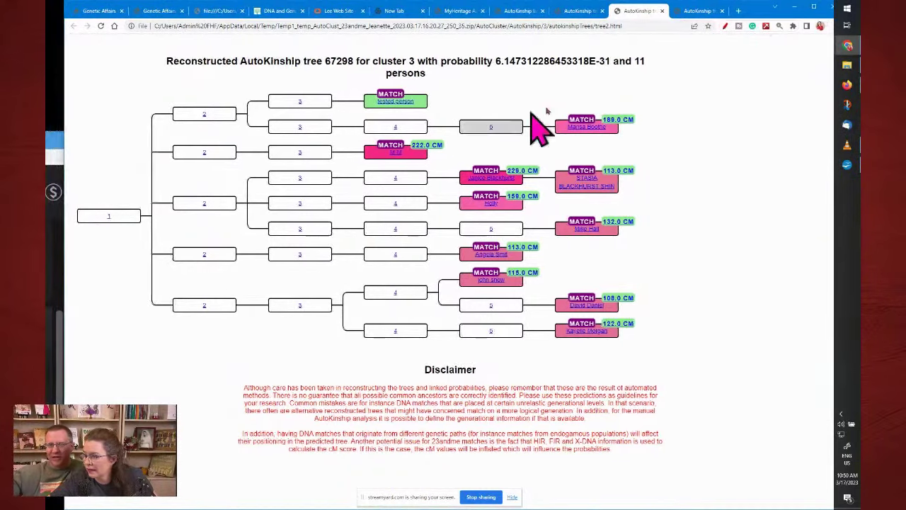
# Zoom the tree 67298 page to 125%
pyautogui.click(821, 25)
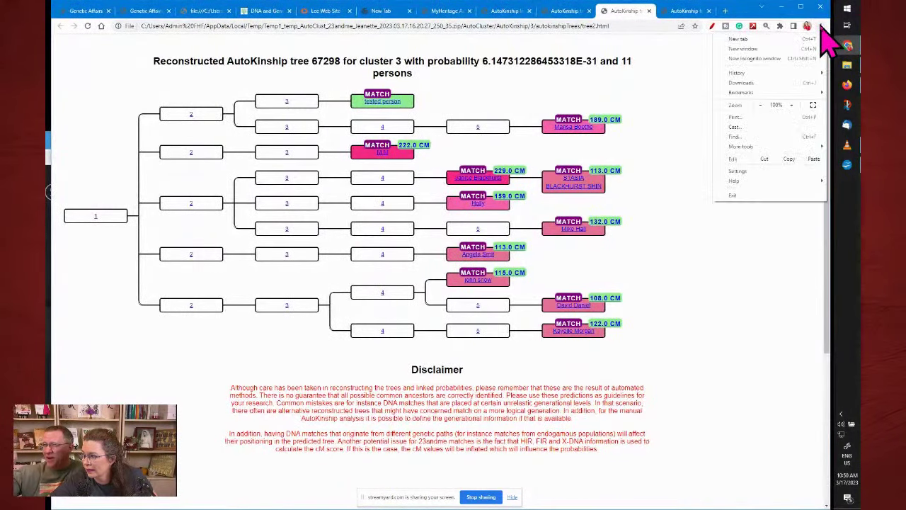
pyautogui.click(791, 105)
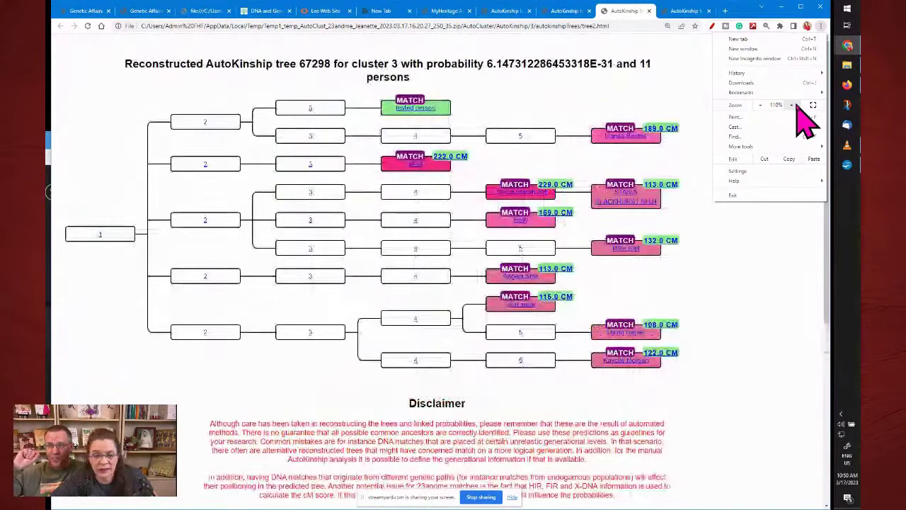
pyautogui.click(792, 105)
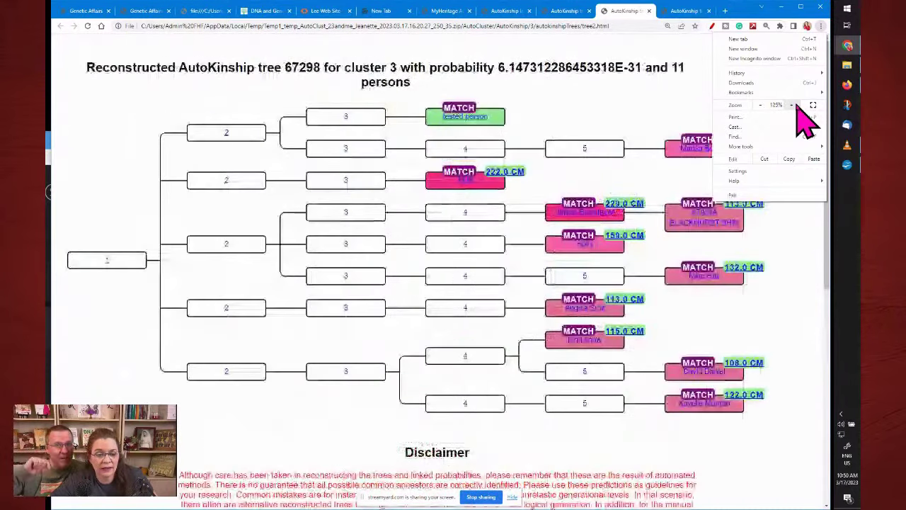
pyautogui.click(630, 103)
# Zoom the tree 120441 and tree 82924 pages to 125%, then return to tree 120441
pyautogui.click(684, 11)
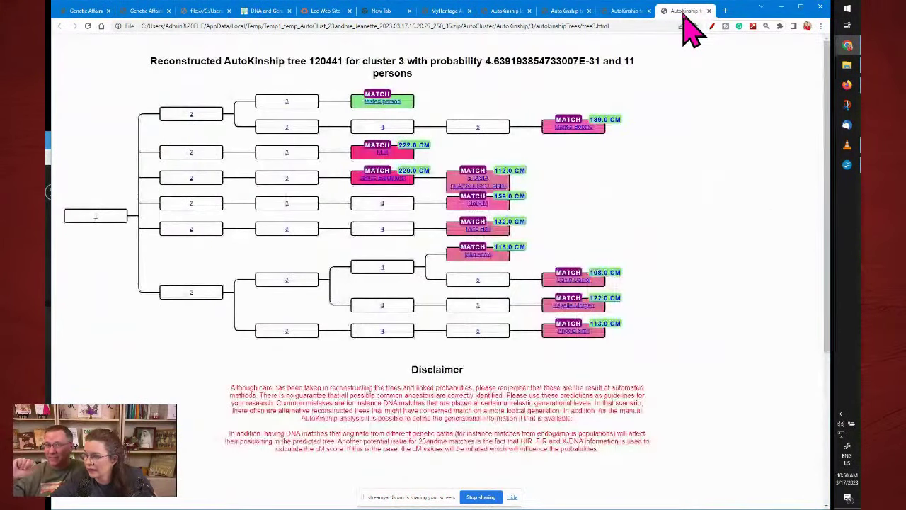
pyautogui.click(821, 25)
pyautogui.click(792, 106)
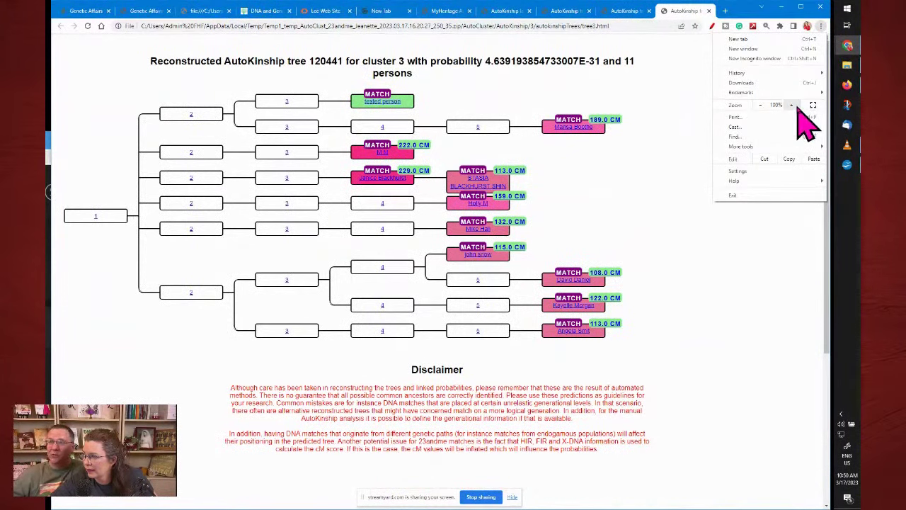
pyautogui.click(792, 106)
pyautogui.click(560, 10)
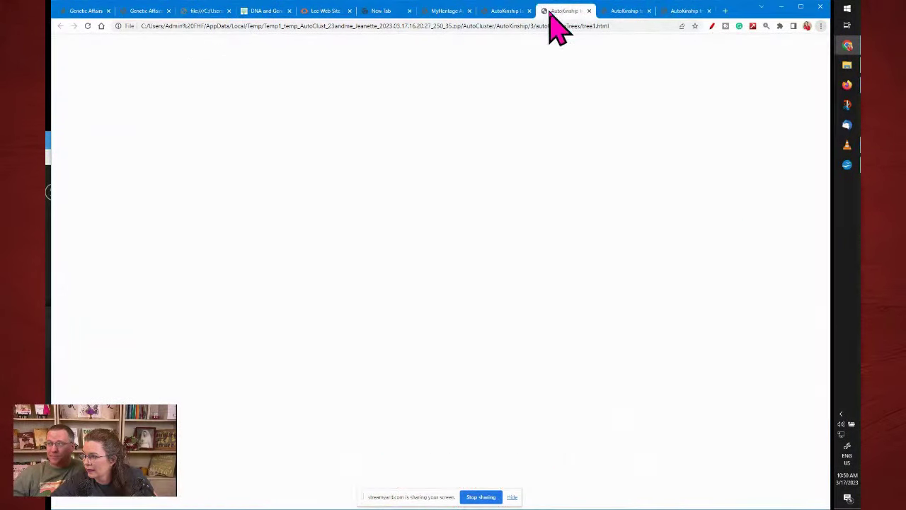
pyautogui.click(822, 26)
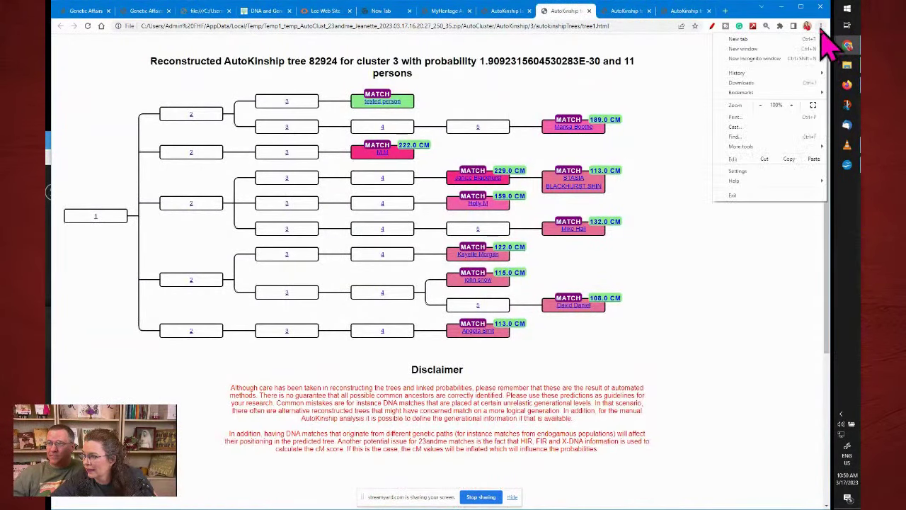
pyautogui.click(792, 105)
pyautogui.click(792, 105)
pyautogui.click(637, 11)
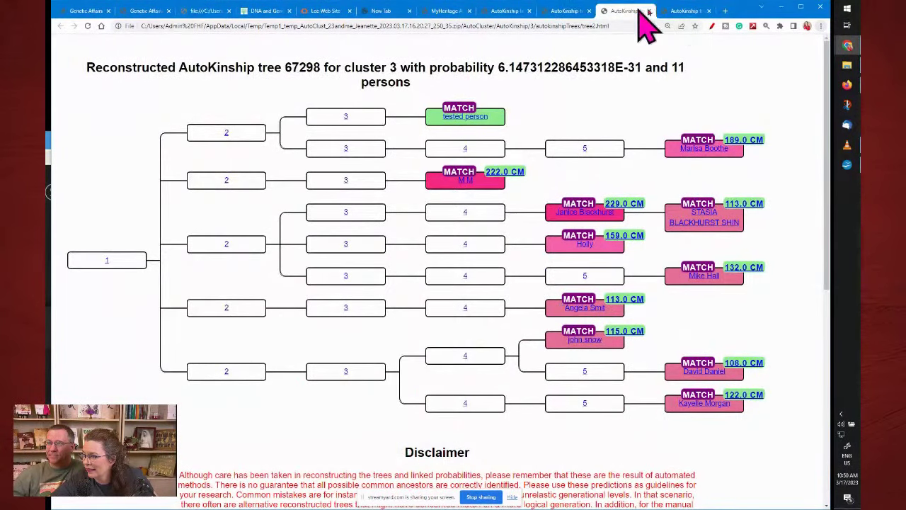
pyautogui.click(679, 10)
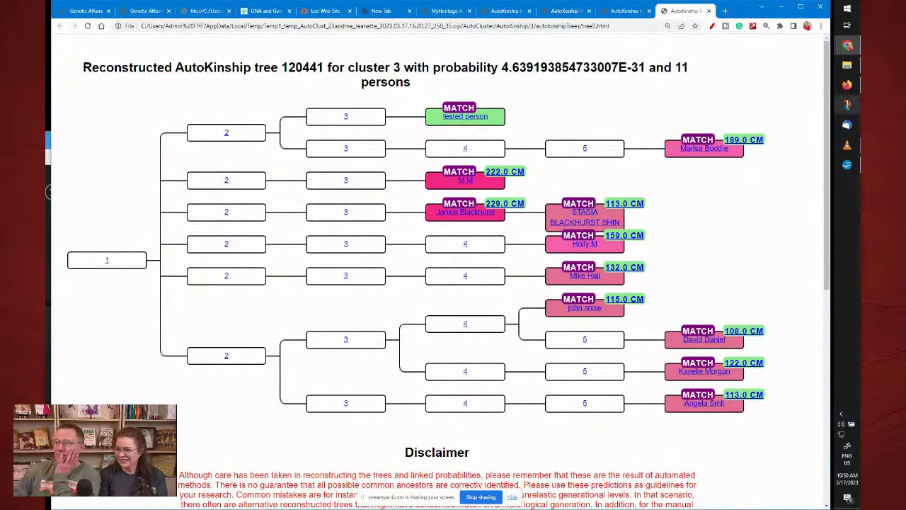
# Open tree4.html, tree5.html, tree6.html and tree7.html from the autokinshipTrees folder, each in a tab
pyautogui.click(847, 64)
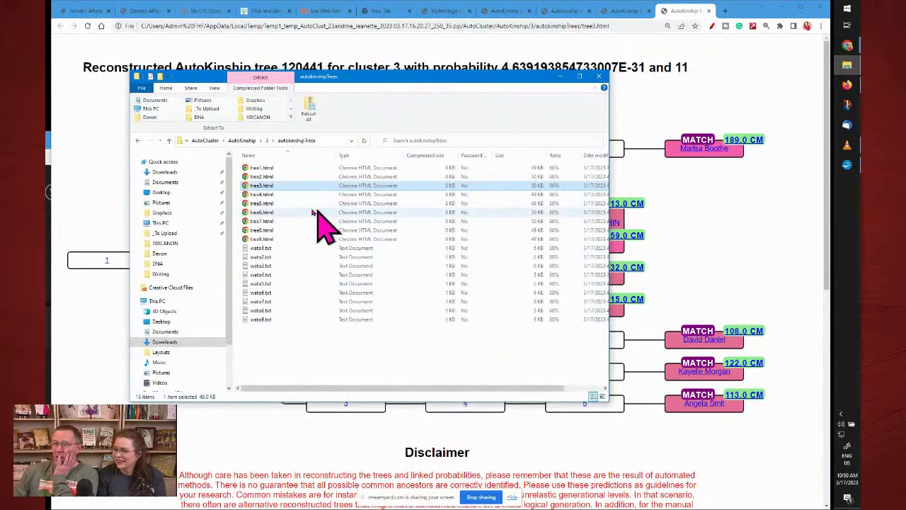
pyautogui.doubleClick(271, 196)
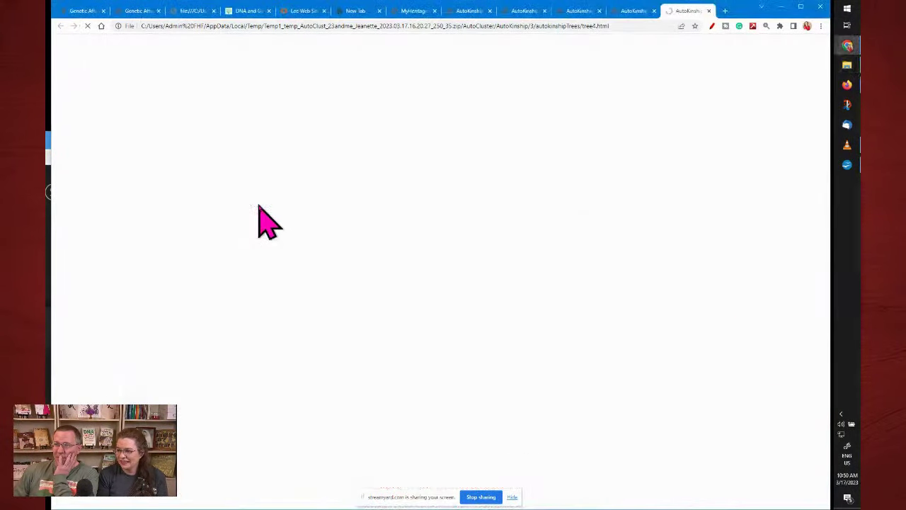
pyautogui.click(847, 65)
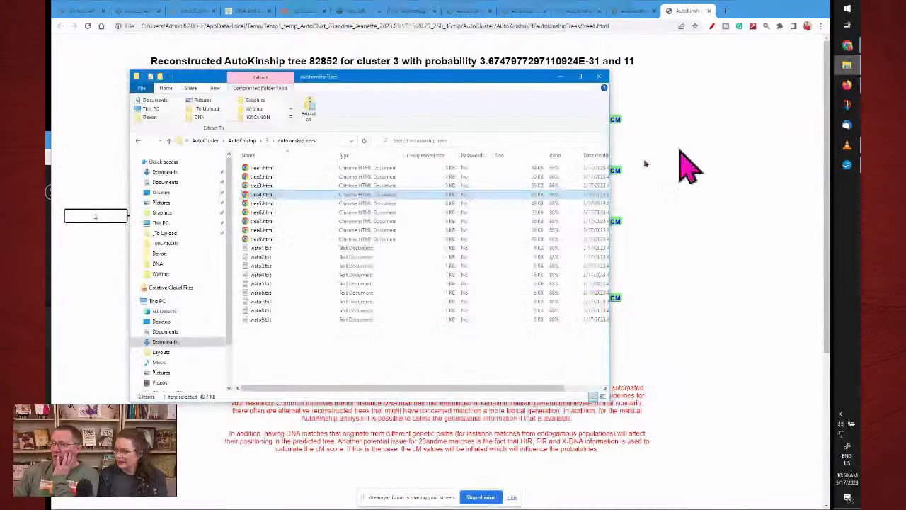
pyautogui.doubleClick(268, 203)
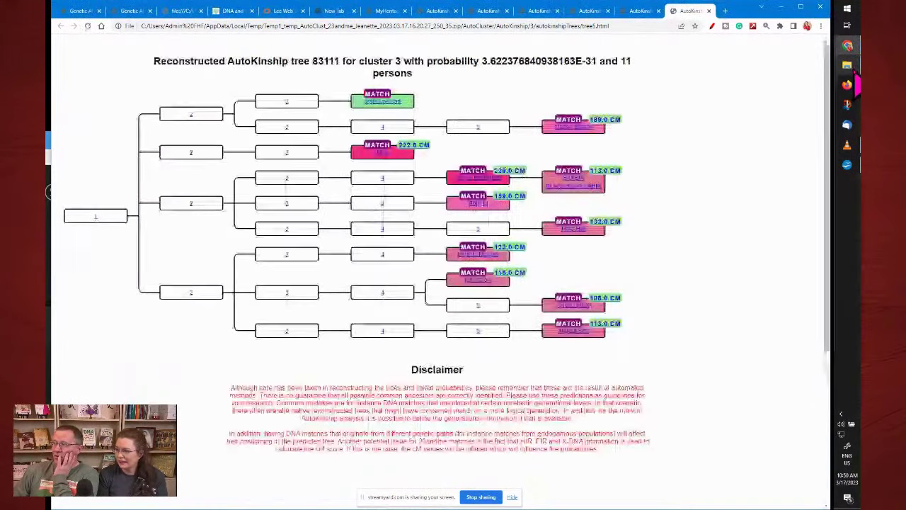
pyautogui.click(847, 64)
pyautogui.doubleClick(262, 212)
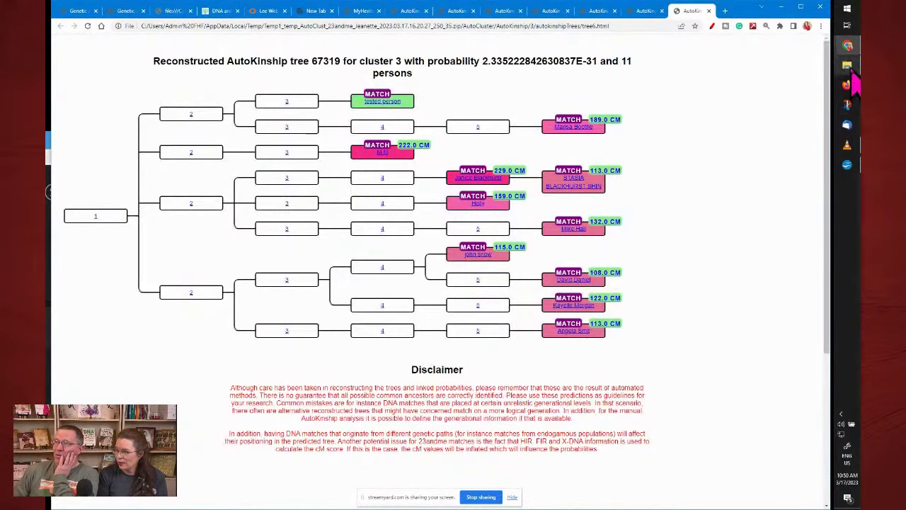
pyautogui.click(850, 71)
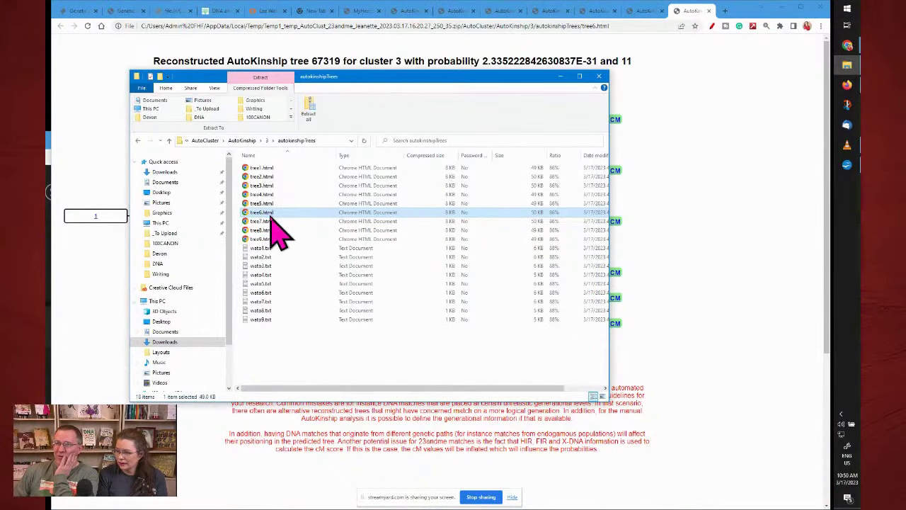
pyautogui.doubleClick(271, 221)
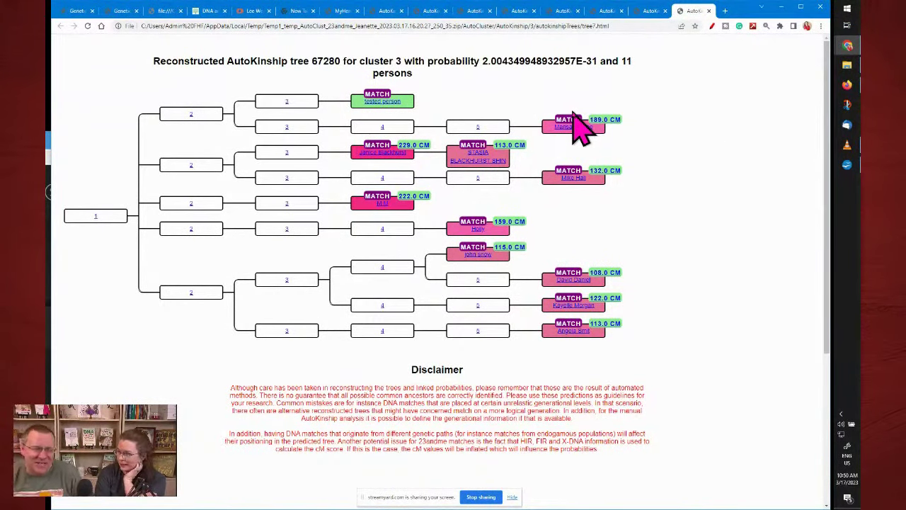
# Zoom the tree 67280 page to 125%
pyautogui.click(822, 26)
pyautogui.click(792, 105)
pyautogui.click(792, 105)
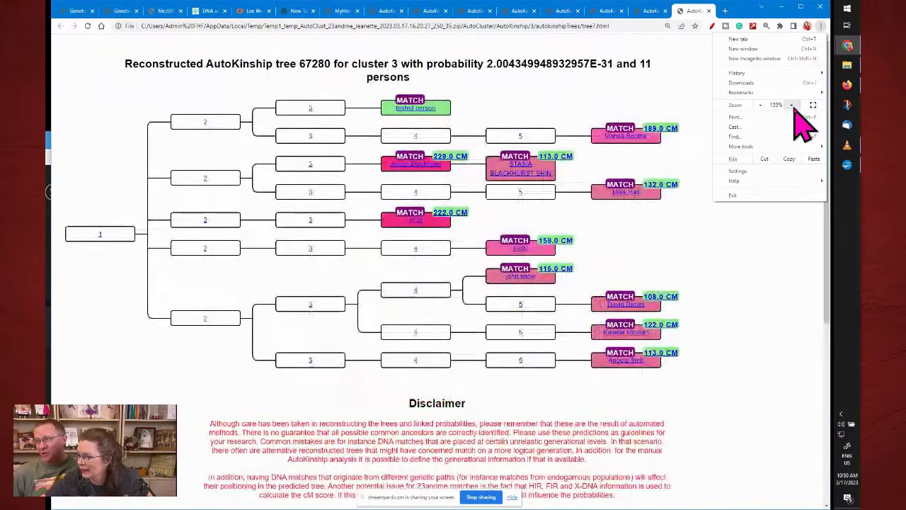
# Zoom in on the tree 67319 and tree 83111 pages, bringing 83111 to 125%
pyautogui.click(658, 21)
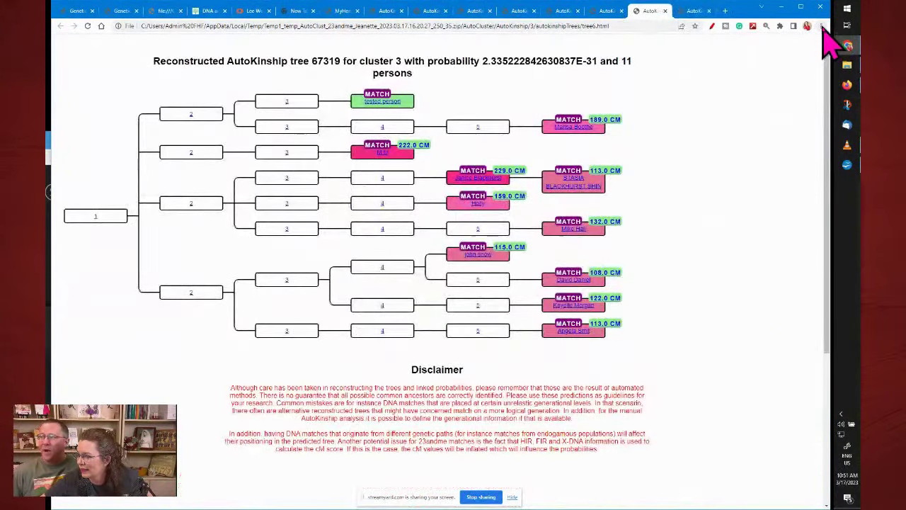
pyautogui.click(821, 26)
pyautogui.click(793, 107)
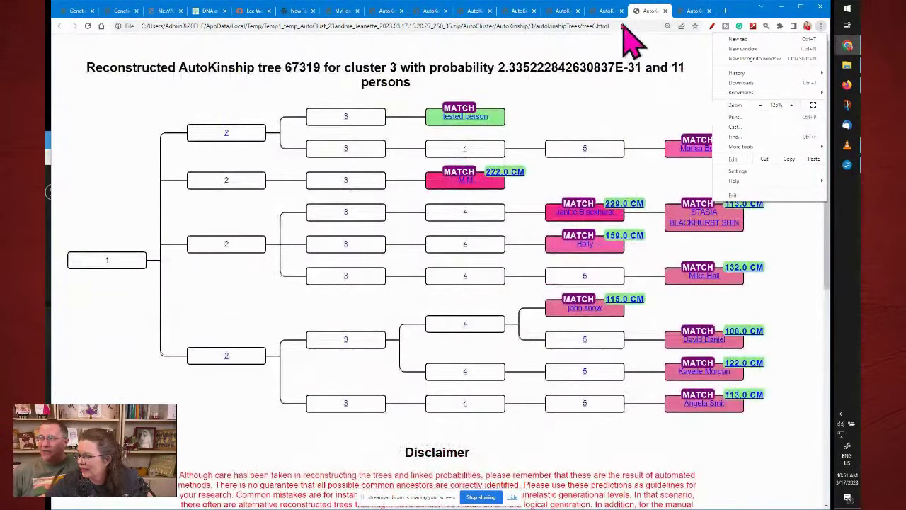
pyautogui.click(607, 11)
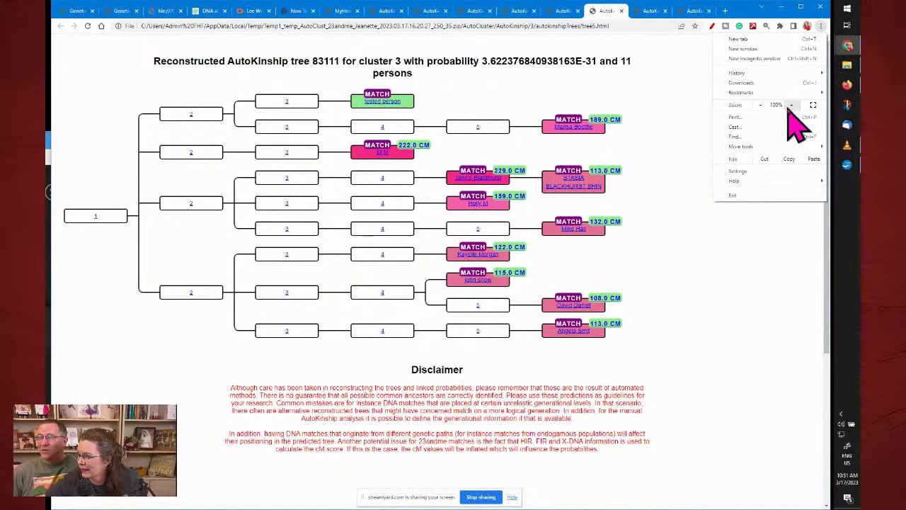
pyautogui.click(791, 105)
pyautogui.click(566, 13)
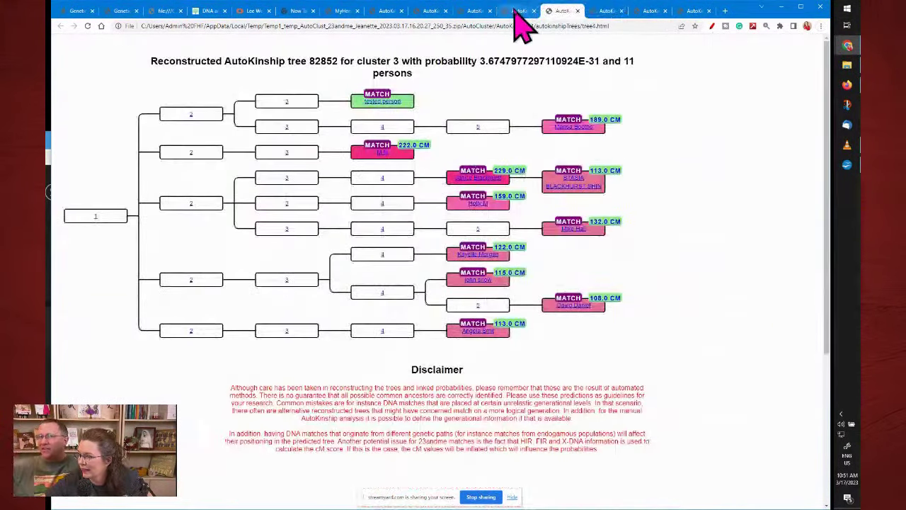
pyautogui.click(820, 26)
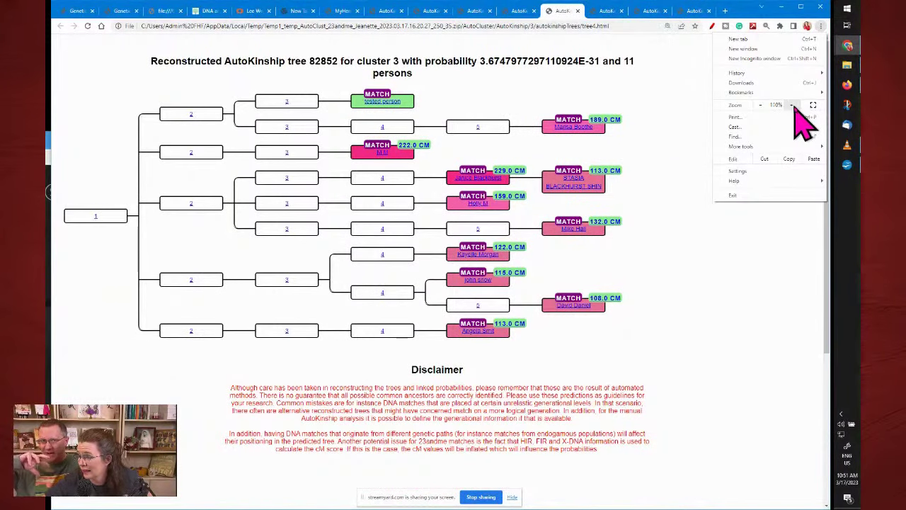
pyautogui.click(792, 105)
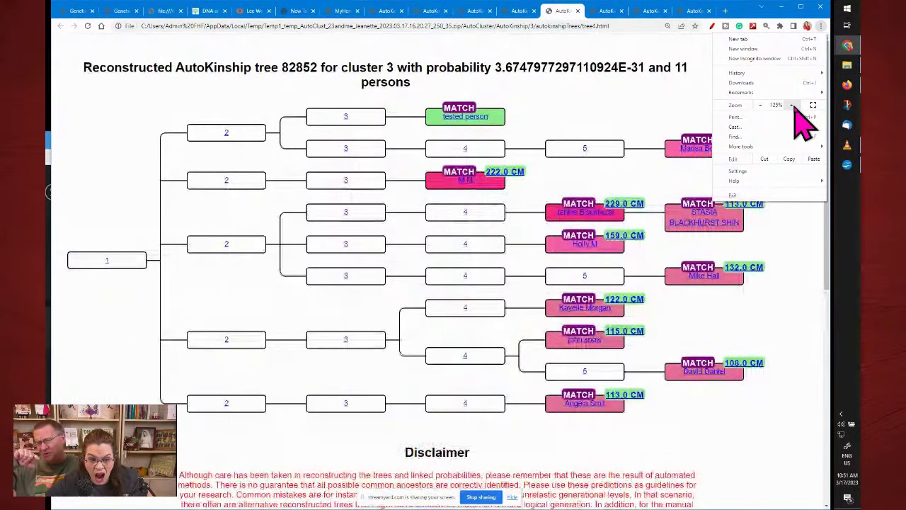
# Go back through the tree3 tab to the cluster 3 ranked trees summary page
pyautogui.click(519, 11)
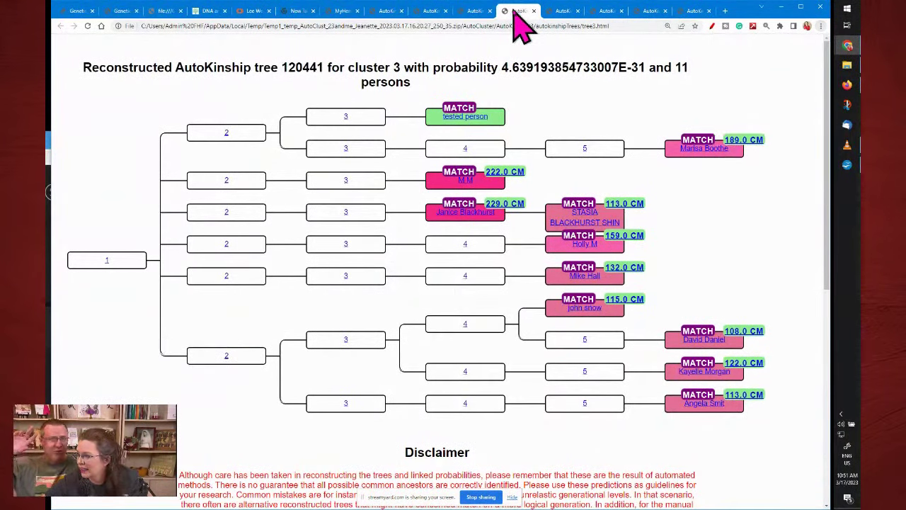
pyautogui.click(430, 10)
pyautogui.click(386, 10)
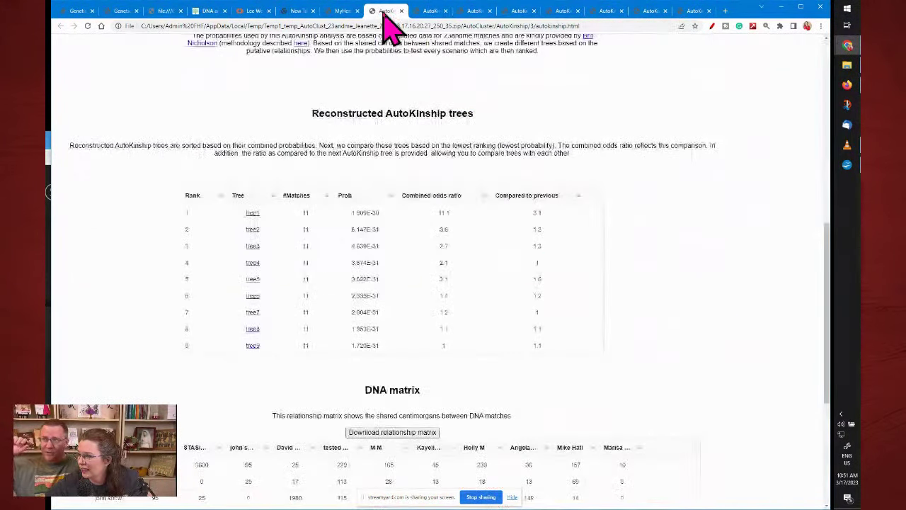
# Show top-ranked tree 82924 (tree1), then bring the autokinshipTrees folder window forward
pyautogui.click(430, 10)
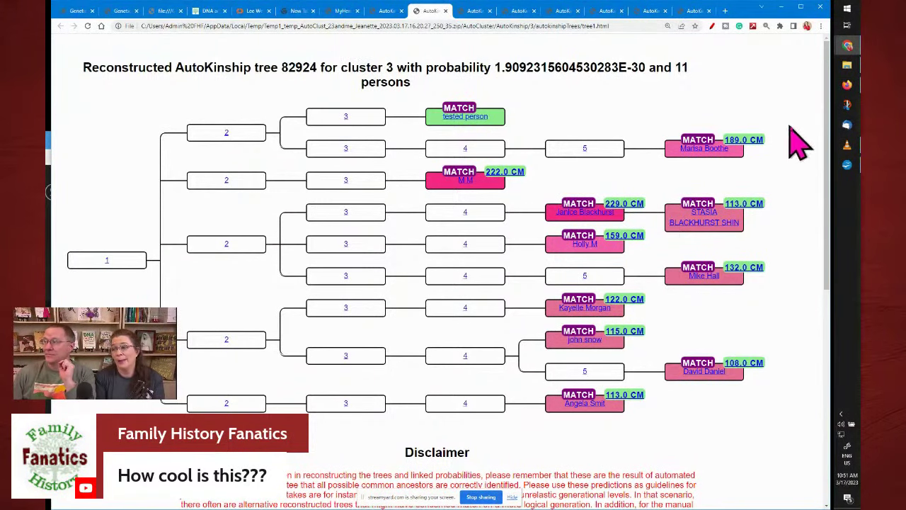
pyautogui.click(847, 65)
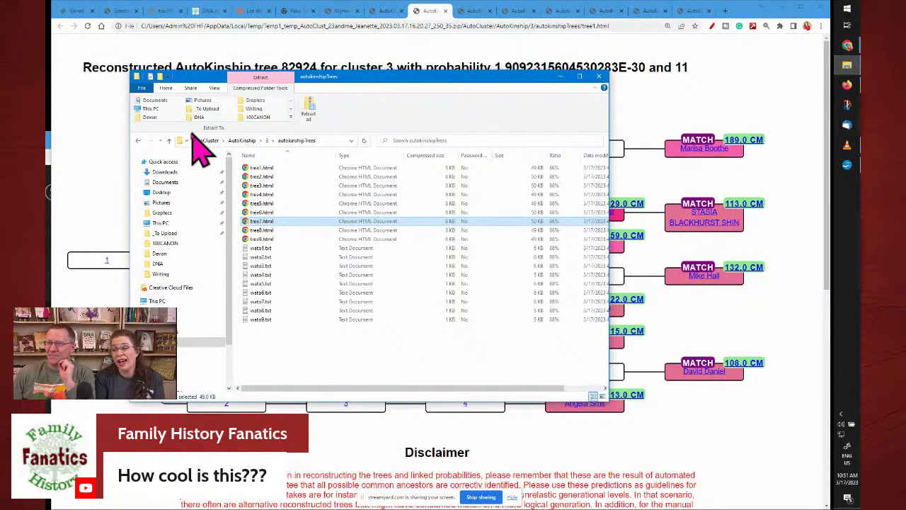
# Go up to the AutoKinship folder and open folder 1's autokinship.html report, tree 54795
pyautogui.click(168, 140)
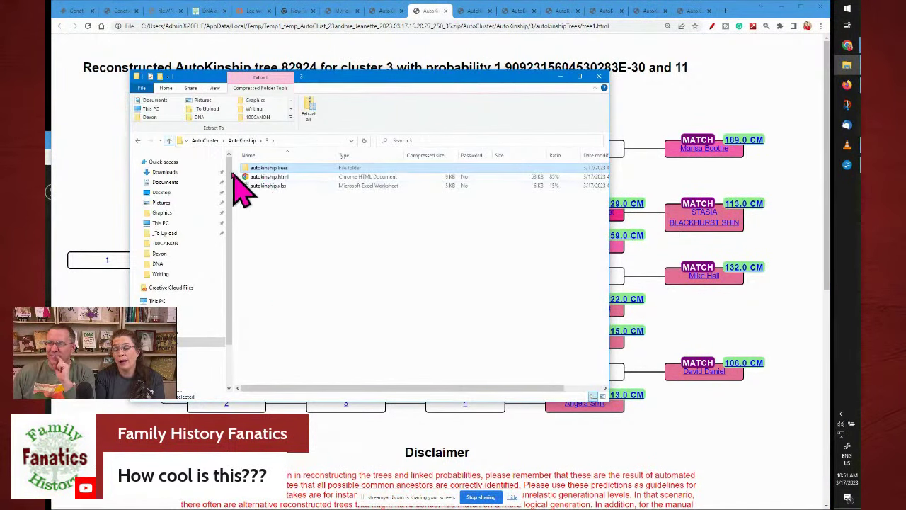
pyautogui.click(169, 140)
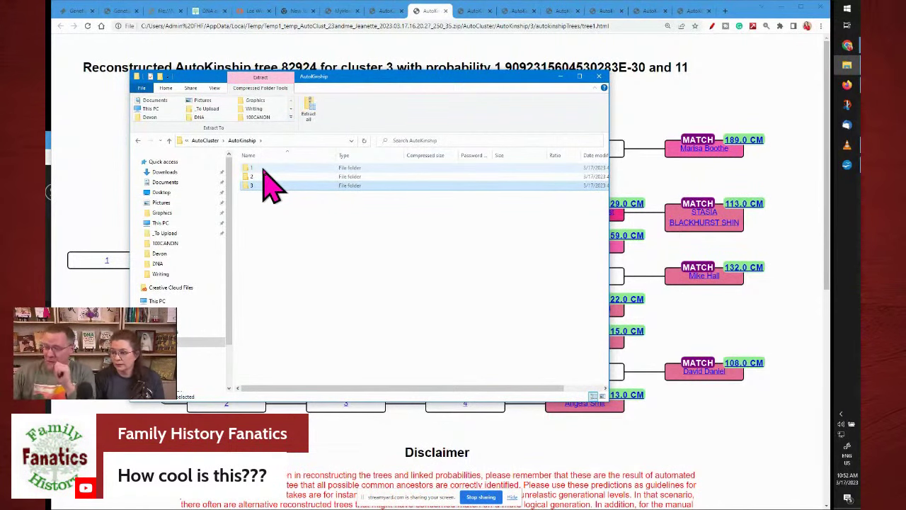
pyautogui.doubleClick(263, 168)
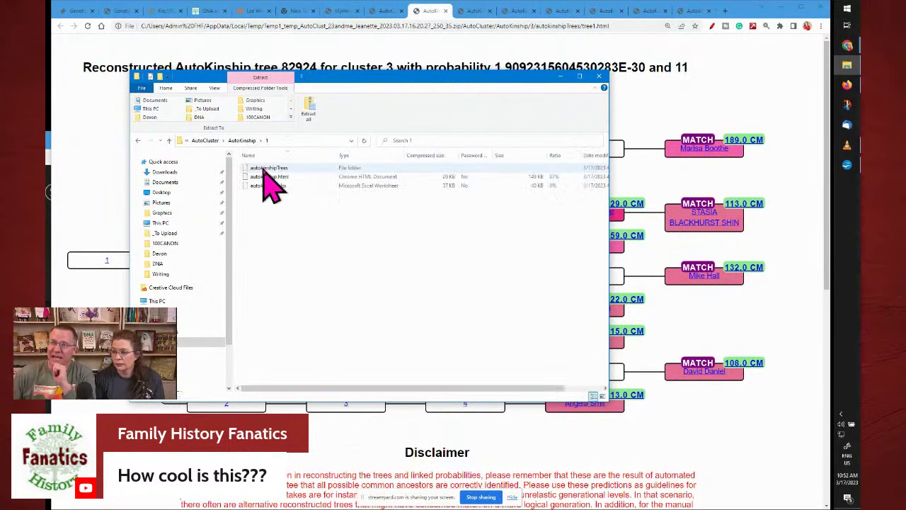
pyautogui.doubleClick(268, 177)
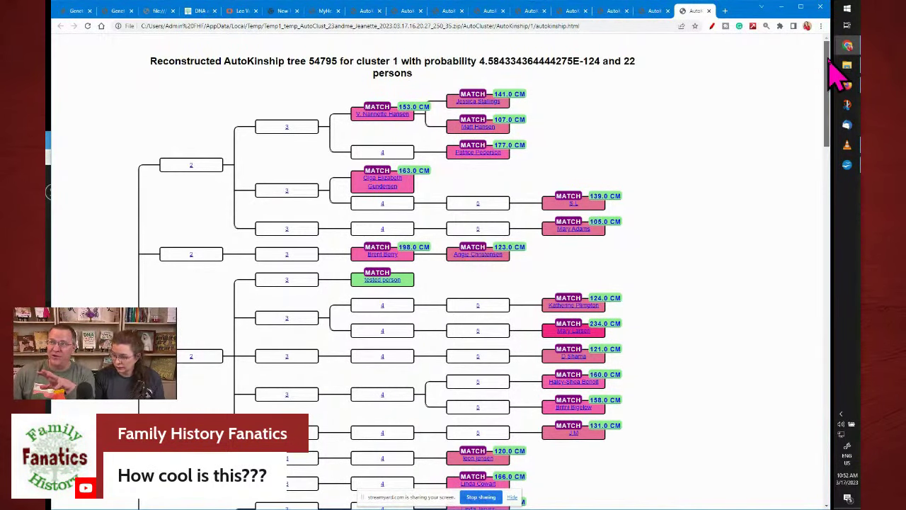
# Scroll through cluster 1's tree 54795 and explanation down to the six-tree ranking table
pyautogui.scroll(-1, 837, 73)
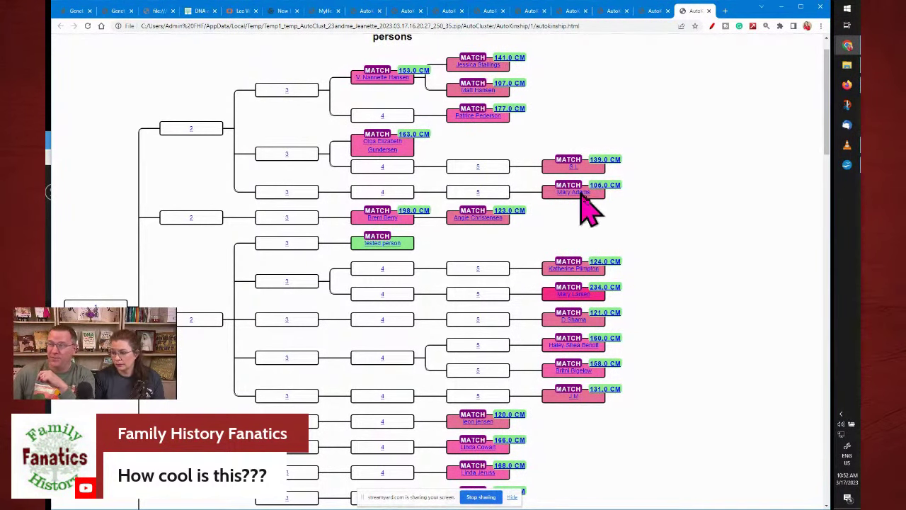
pyautogui.scroll(-3, 602, 227)
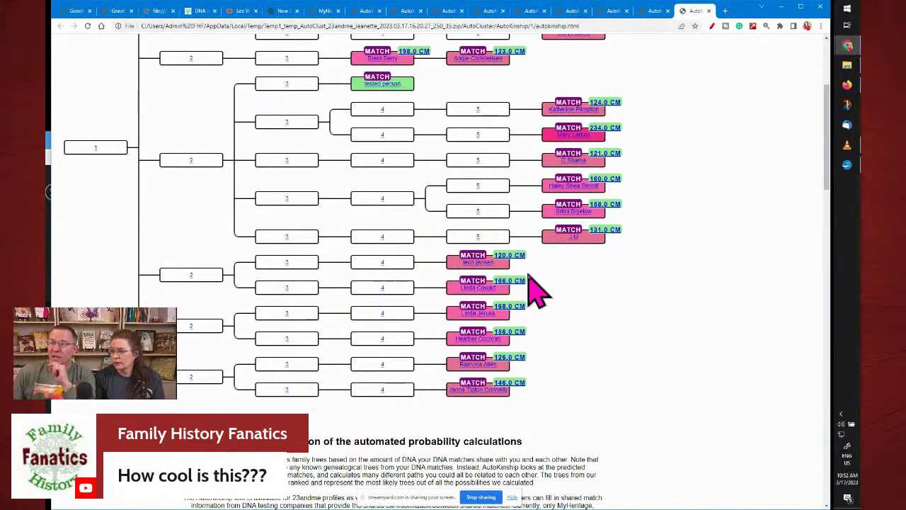
pyautogui.scroll(-3, 576, 307)
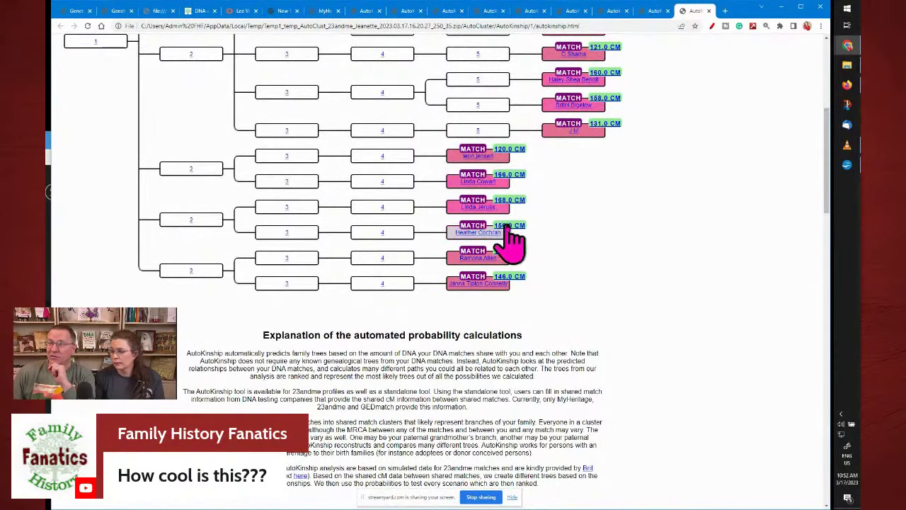
pyautogui.scroll(1, 499, 251)
pyautogui.scroll(-3, 499, 255)
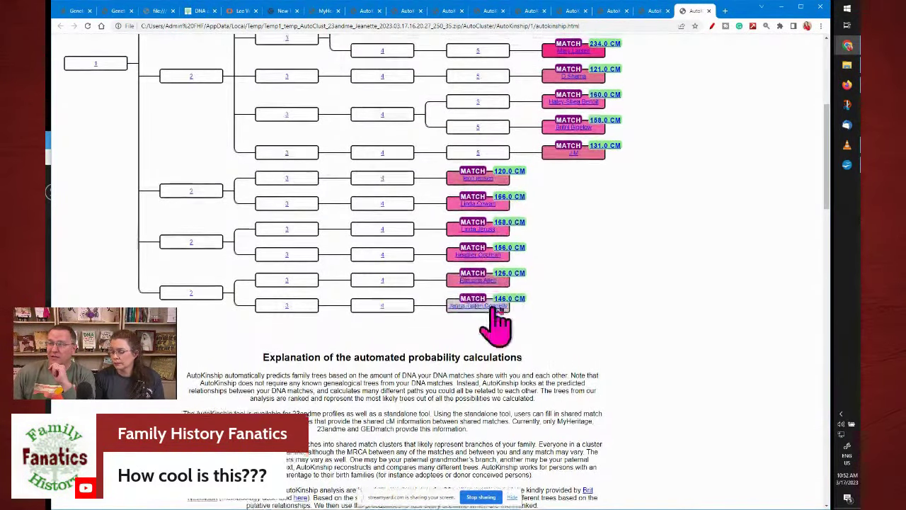
pyautogui.scroll(8, 606, 283)
pyautogui.scroll(2, 678, 306)
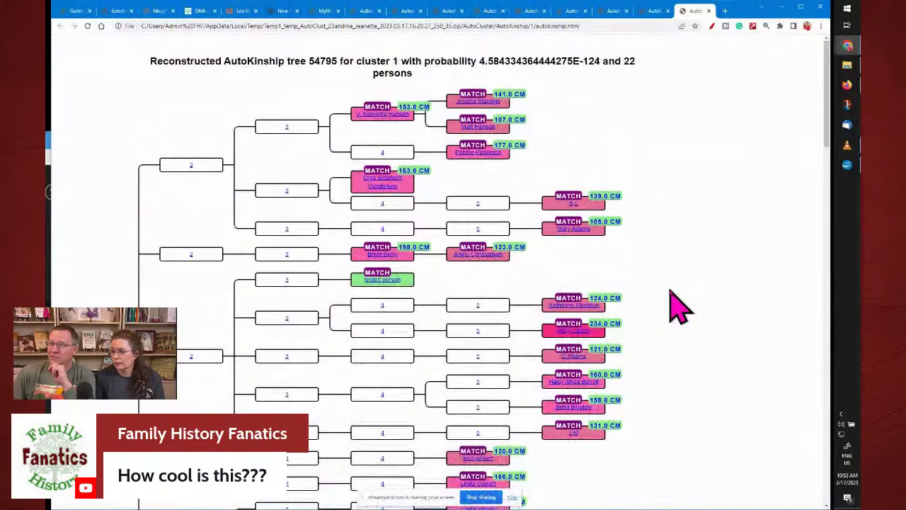
pyautogui.scroll(-5, 678, 305)
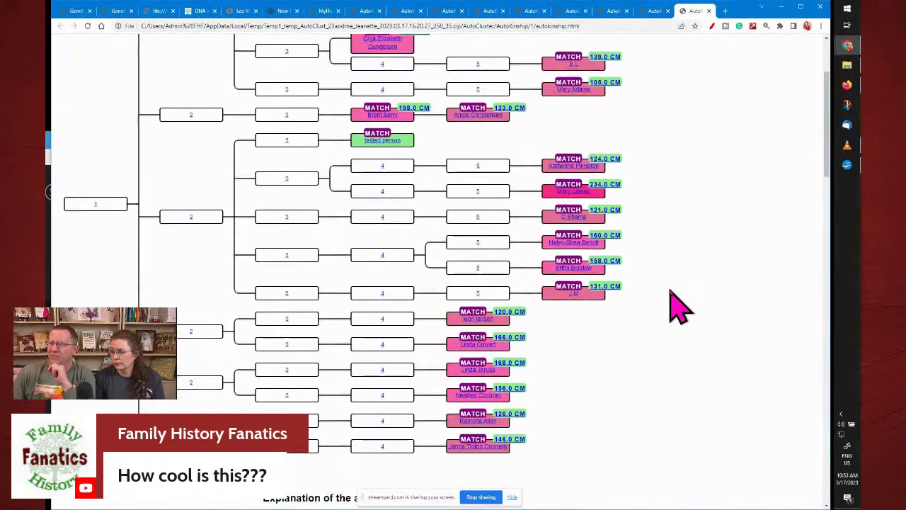
pyautogui.scroll(-4, 678, 305)
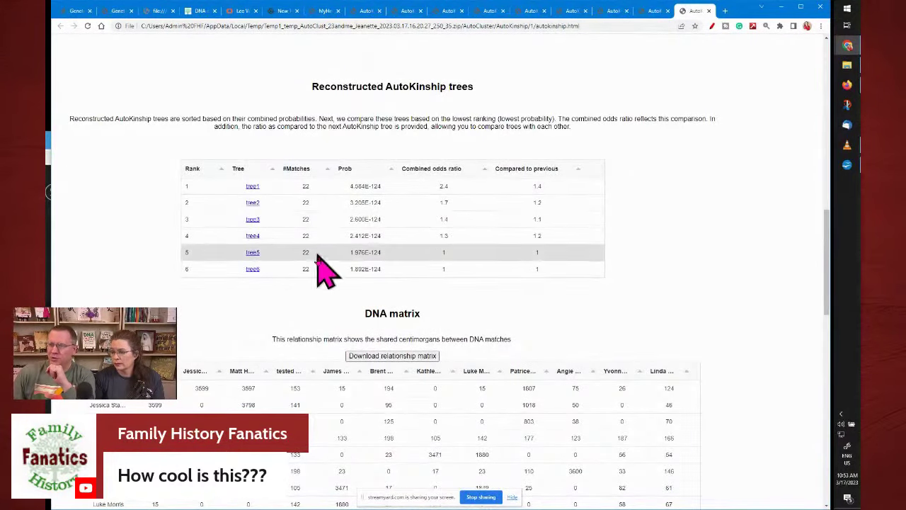
# Scroll back up to the title and top branches of tree 54795
pyautogui.scroll(2, 705, 282)
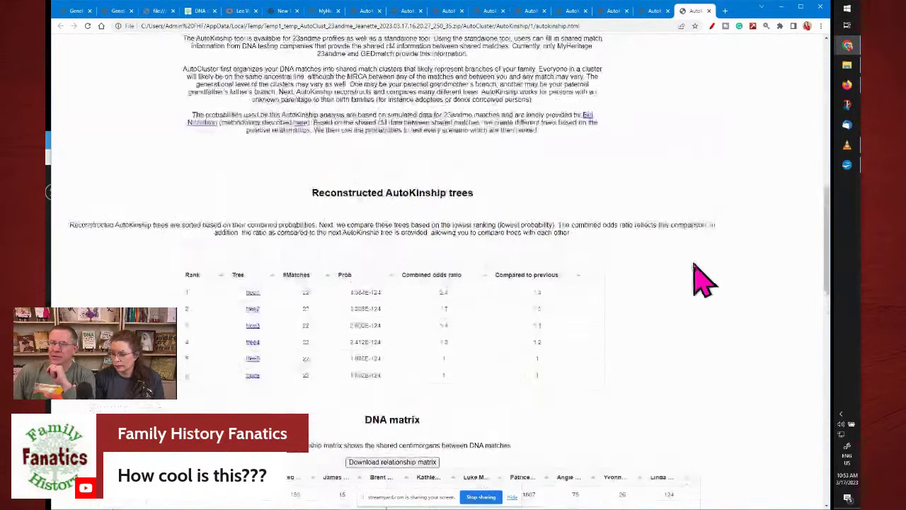
pyautogui.scroll(7, 706, 283)
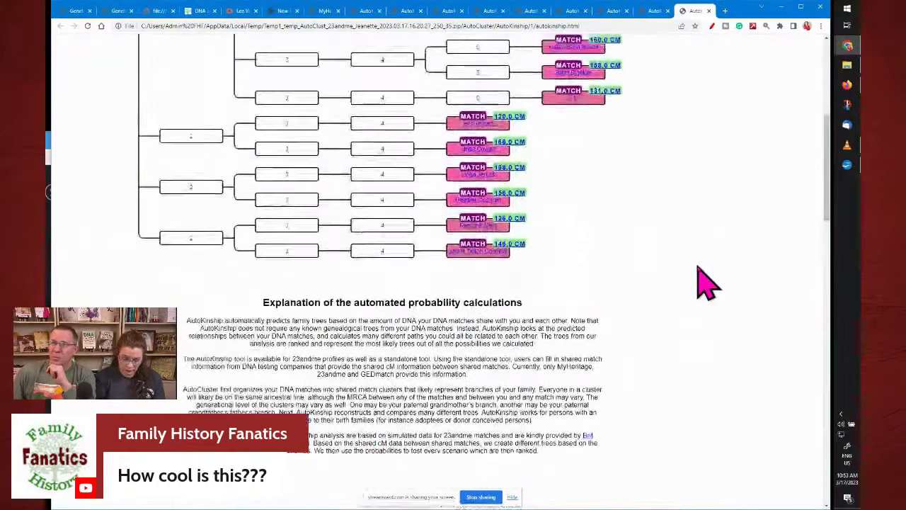
pyautogui.scroll(2, 750, 241)
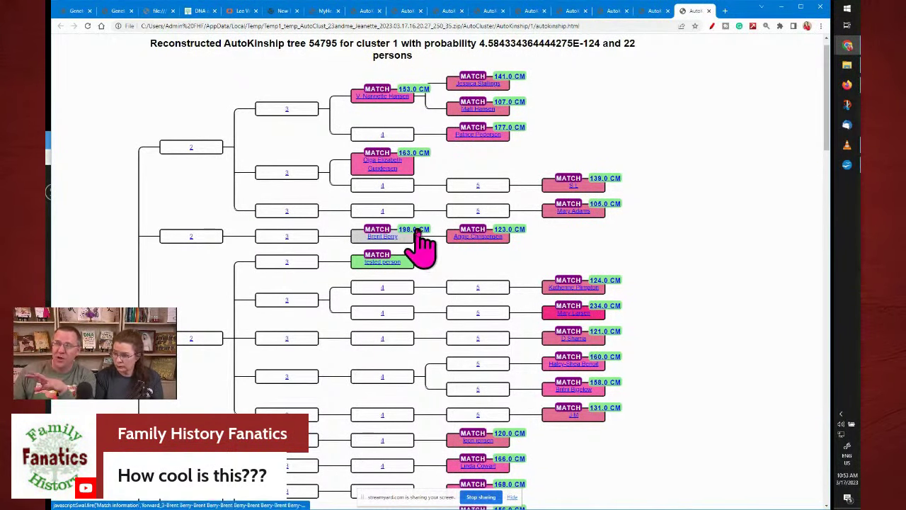
pyautogui.click(408, 11)
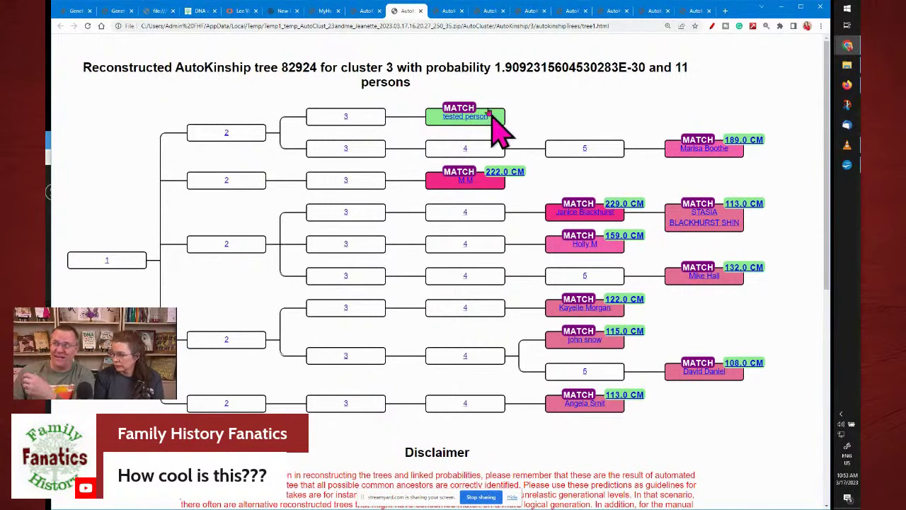
pyautogui.click(694, 11)
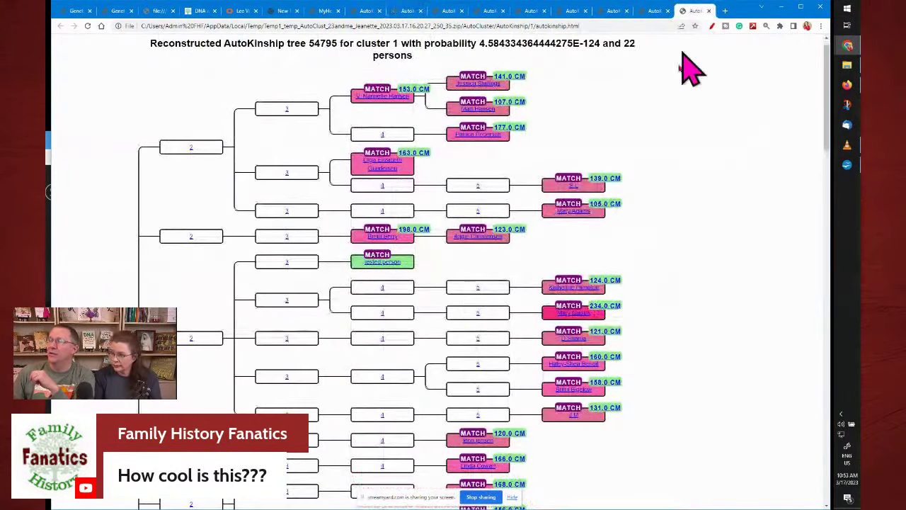